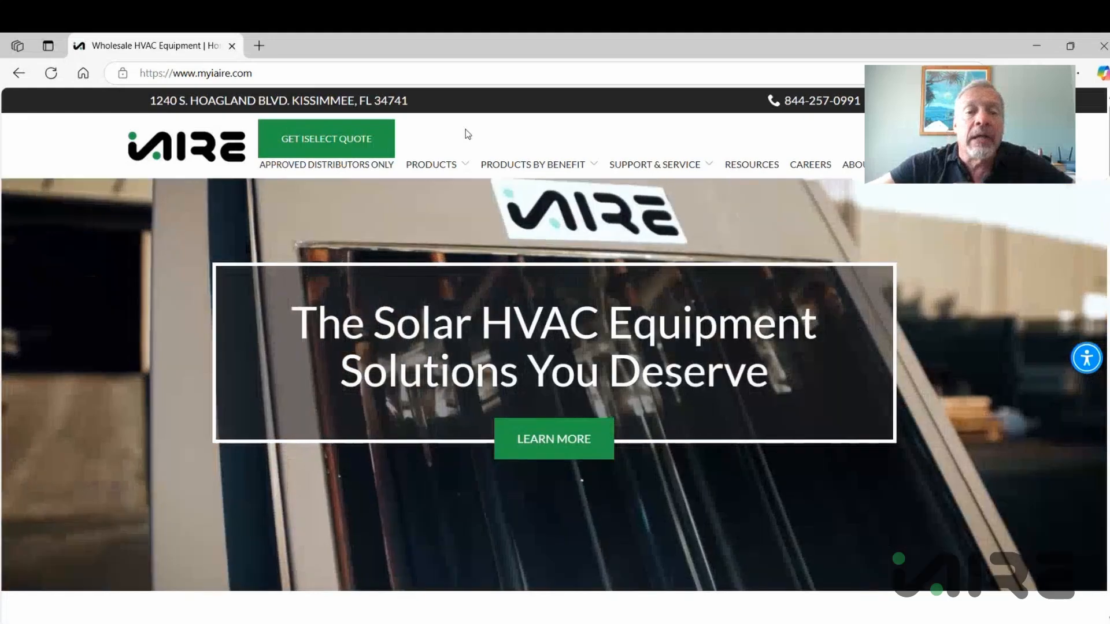
Step: Open the iSelect quote tool from the iAIRE homepage and log out to reach its login page
mouse_move(455, 204)
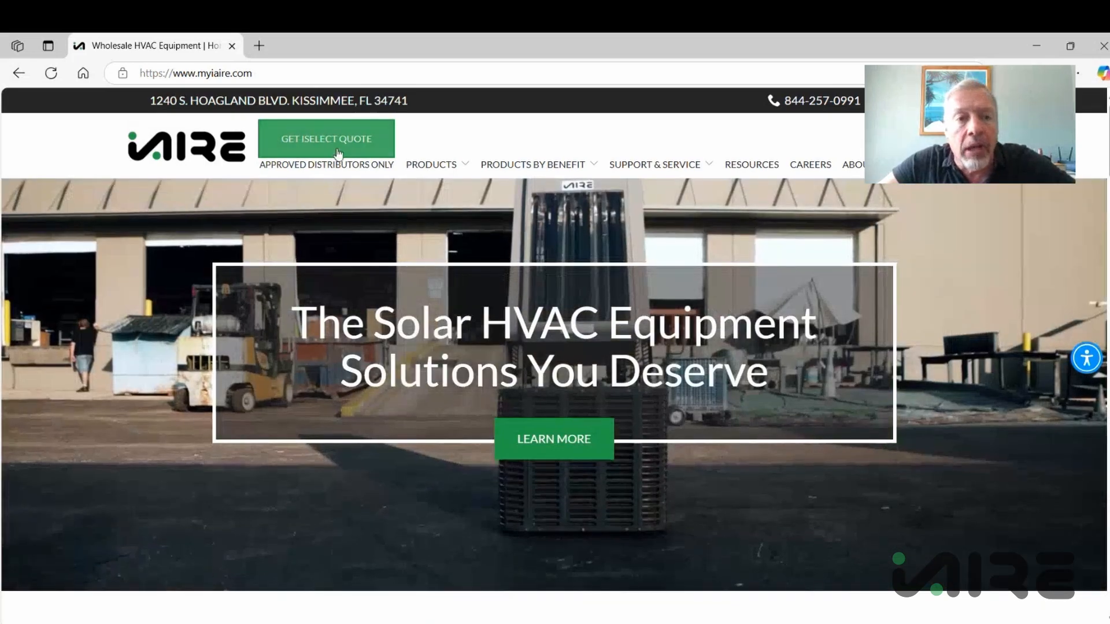
left_click(338, 152)
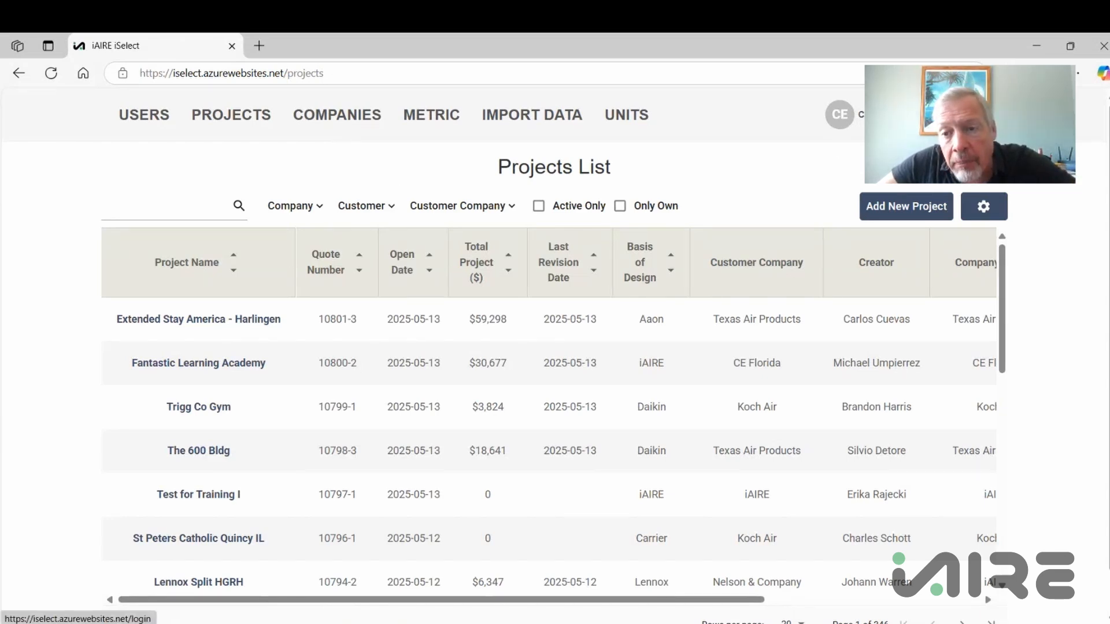
left_click(977, 115)
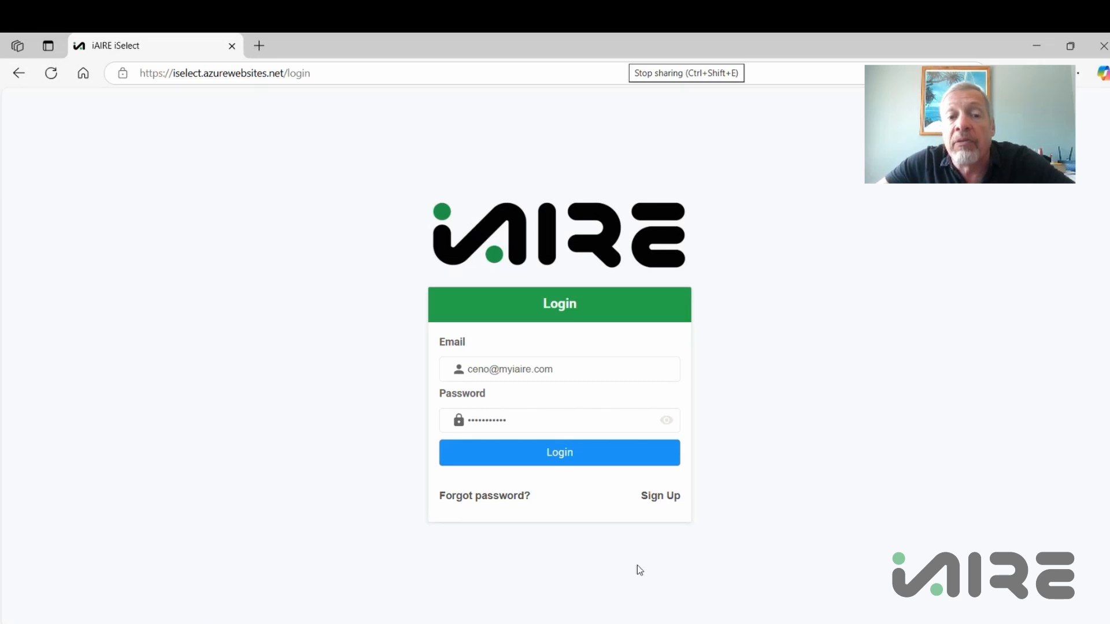
Step: Open the account sign-up form and examine its required contact, company and address fields
left_click(658, 499)
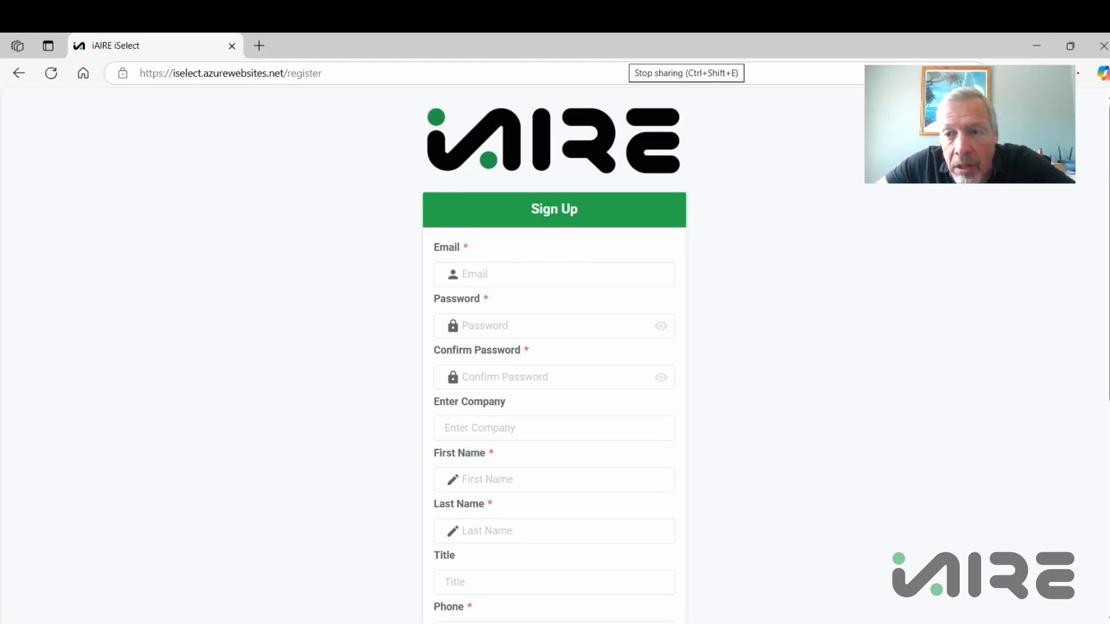
scroll(1103, 215, "down", 3)
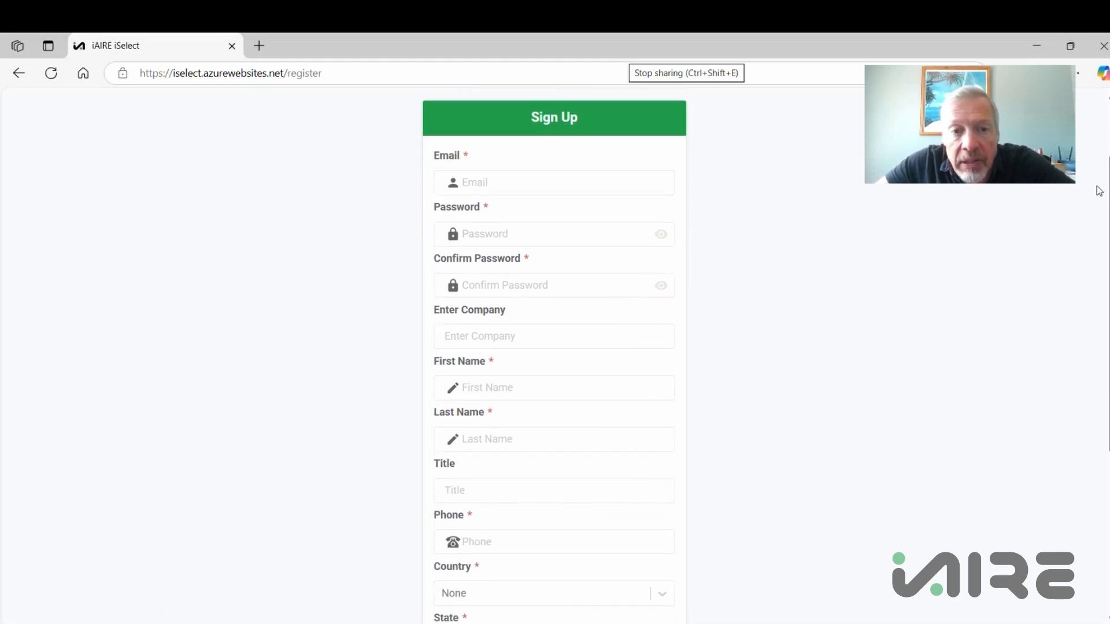
scroll(1103, 215, "down", 3)
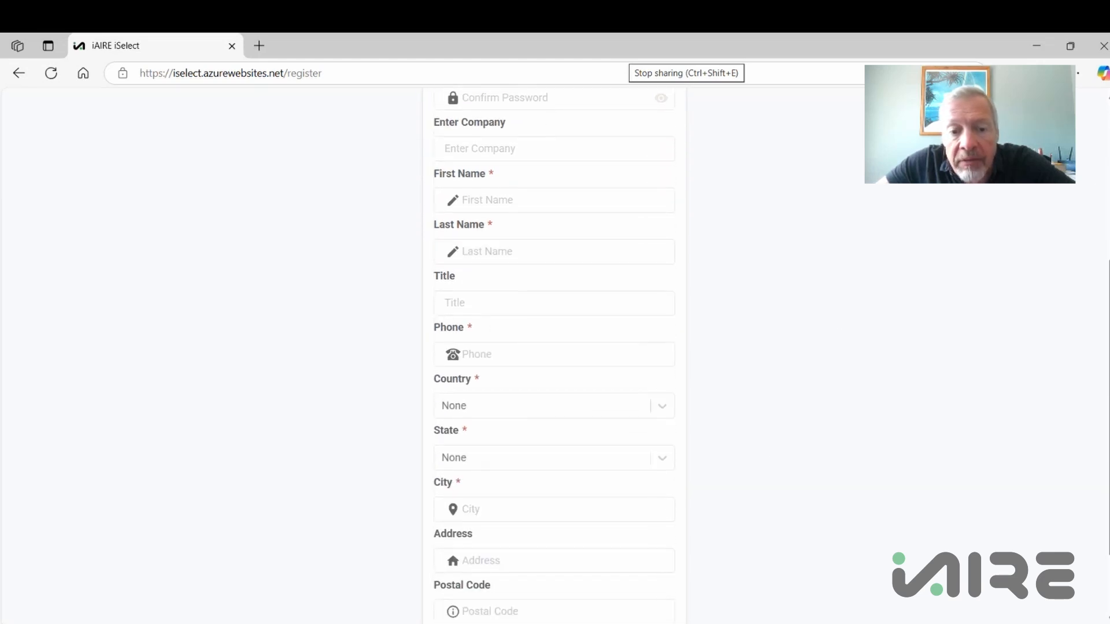
scroll(553, 346, "down", 2)
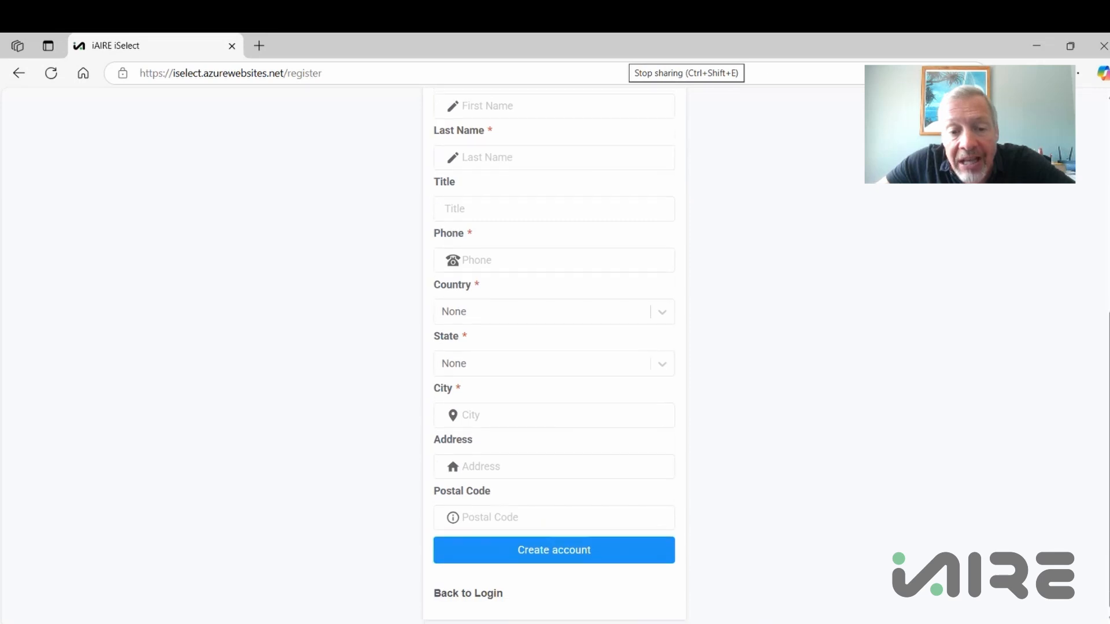
scroll(1105, 211, "up", 4)
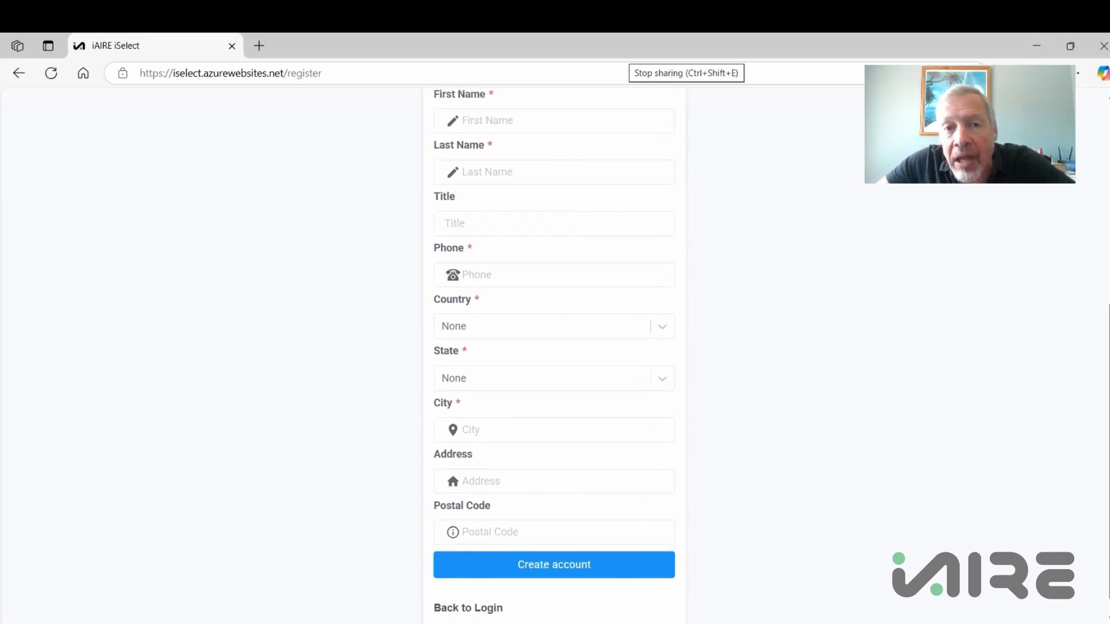
scroll(1105, 212, "up", 3)
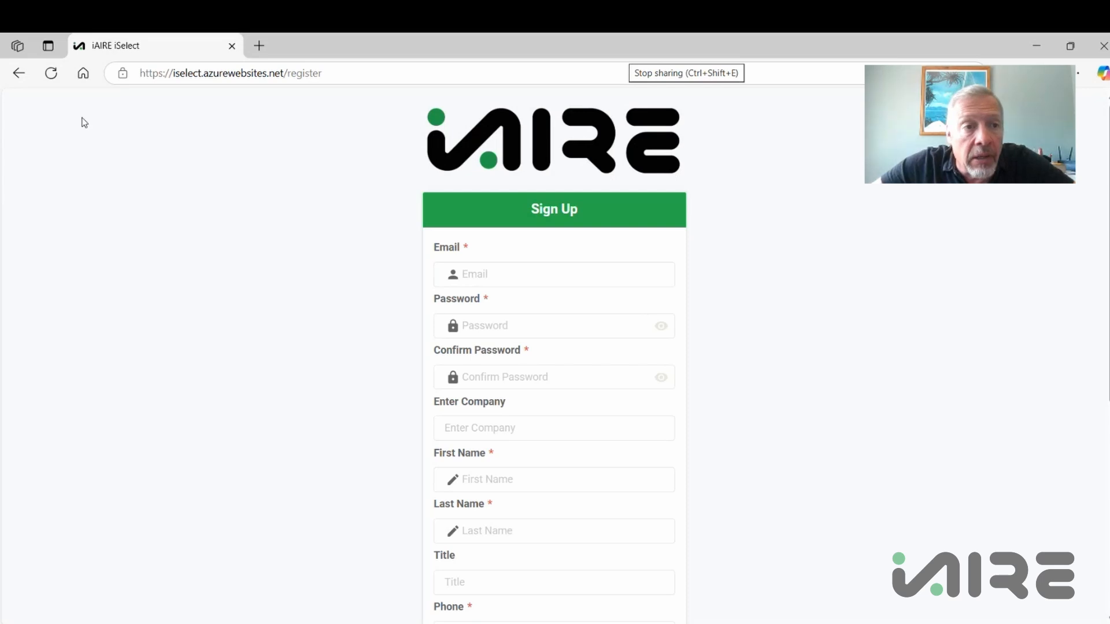
Step: Return to the login page and log in with the prefilled account credentials
left_click(18, 73)
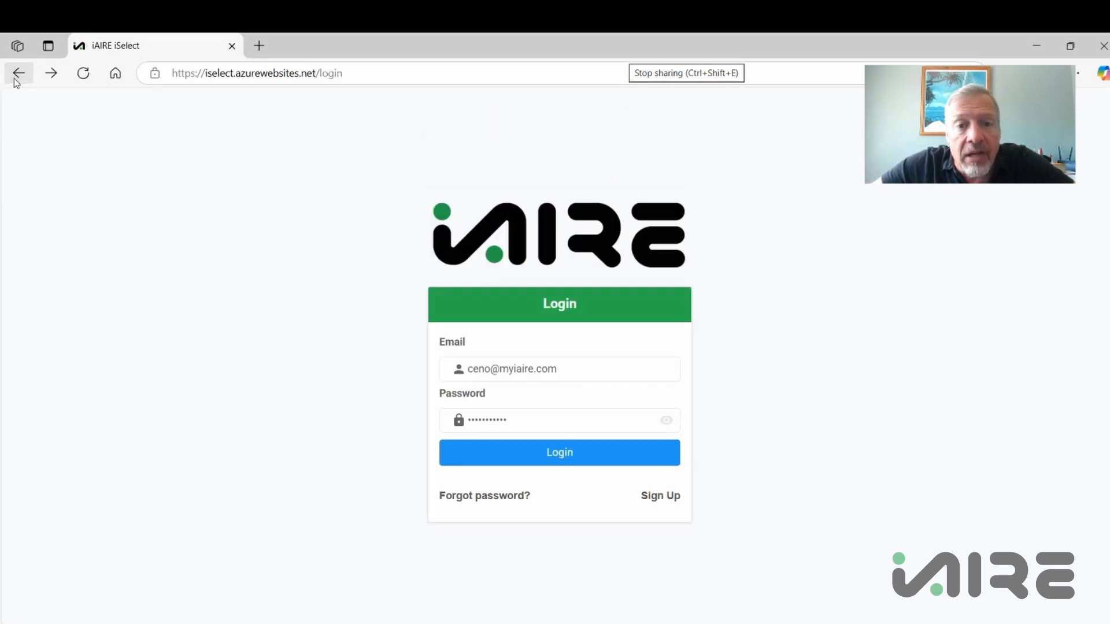
left_click(596, 454)
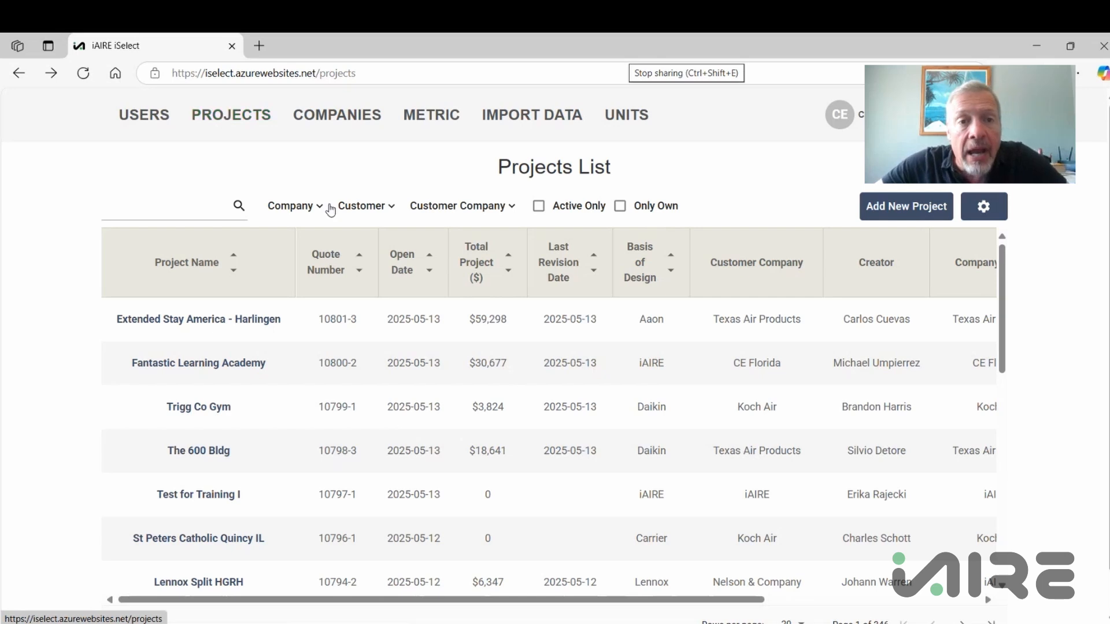
Step: View the Sales Metric page, then go back to the projects list
left_click(443, 119)
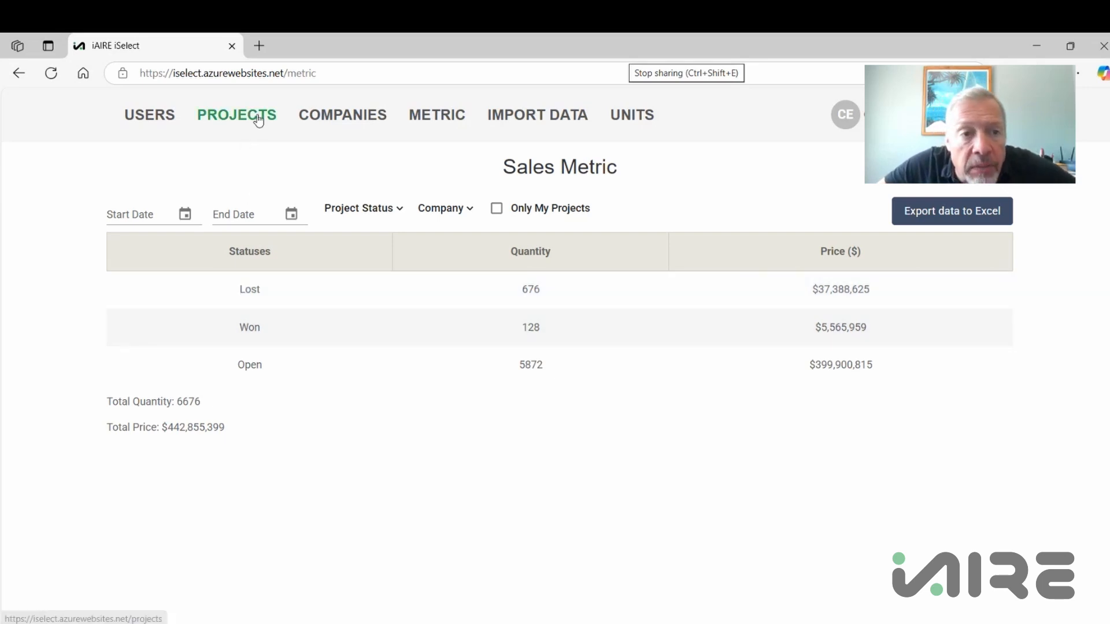
left_click(258, 119)
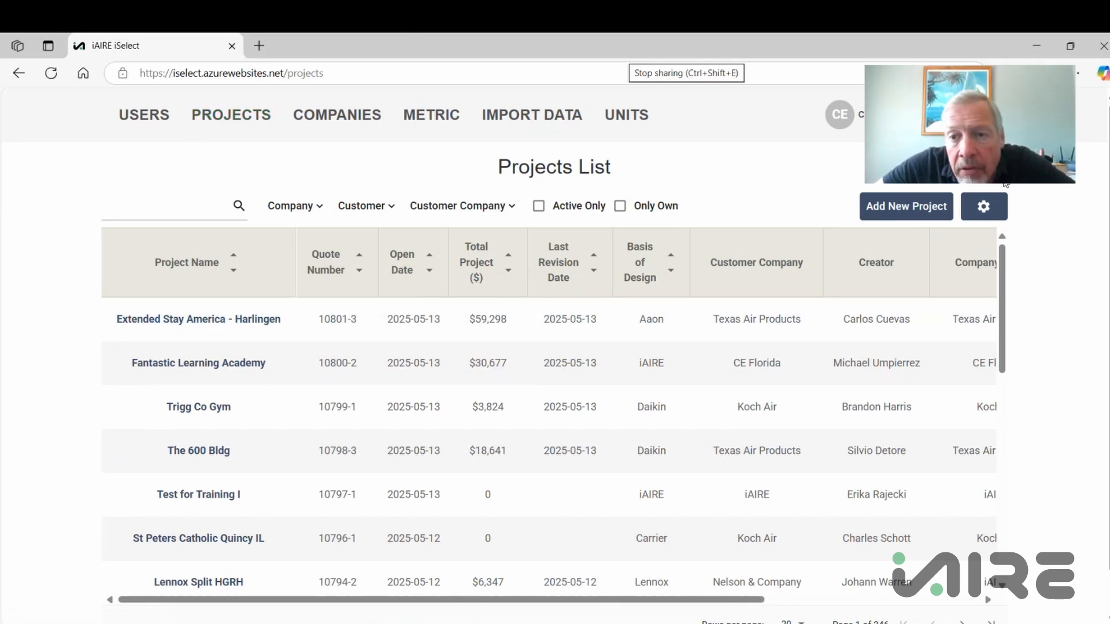
Step: Start a new project and name it "Test for Training - 5/13/25"
left_click(895, 207)
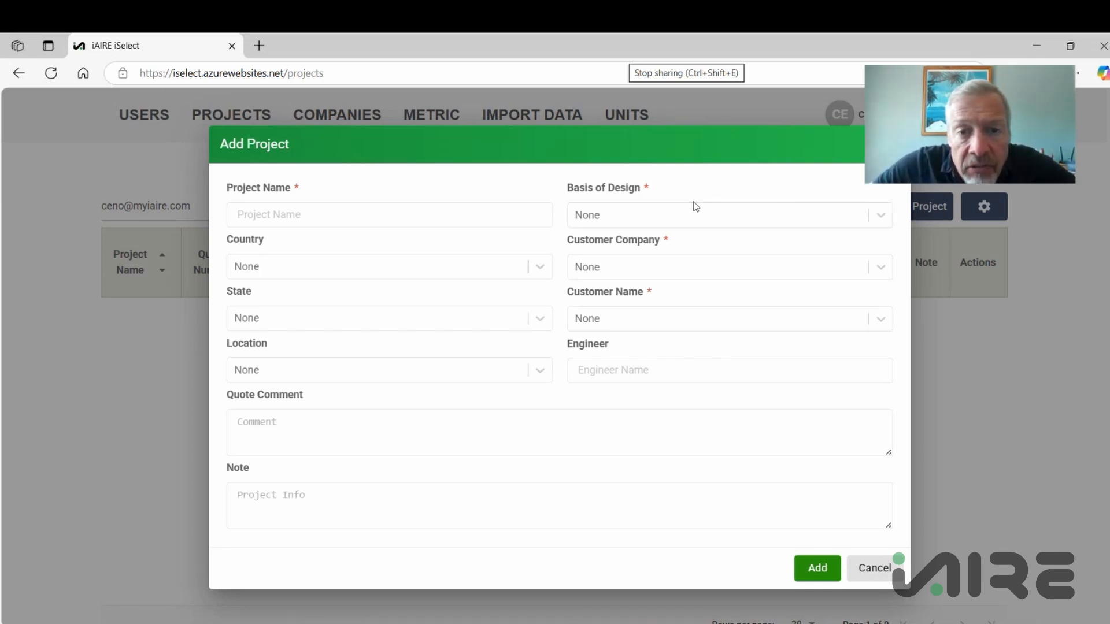
left_click(452, 217)
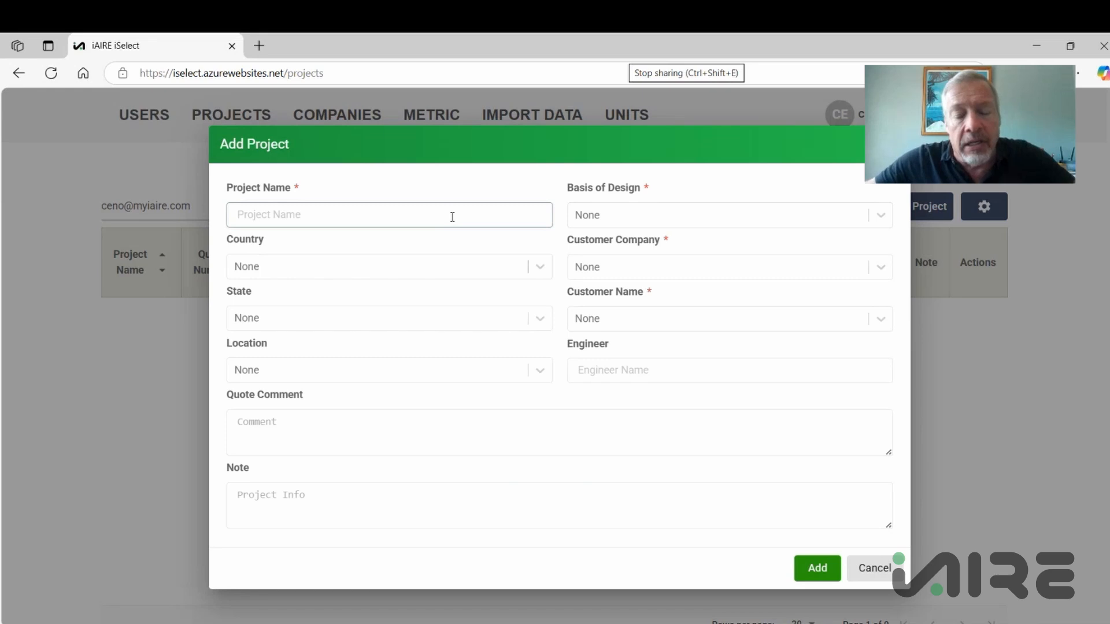
type("Test fo")
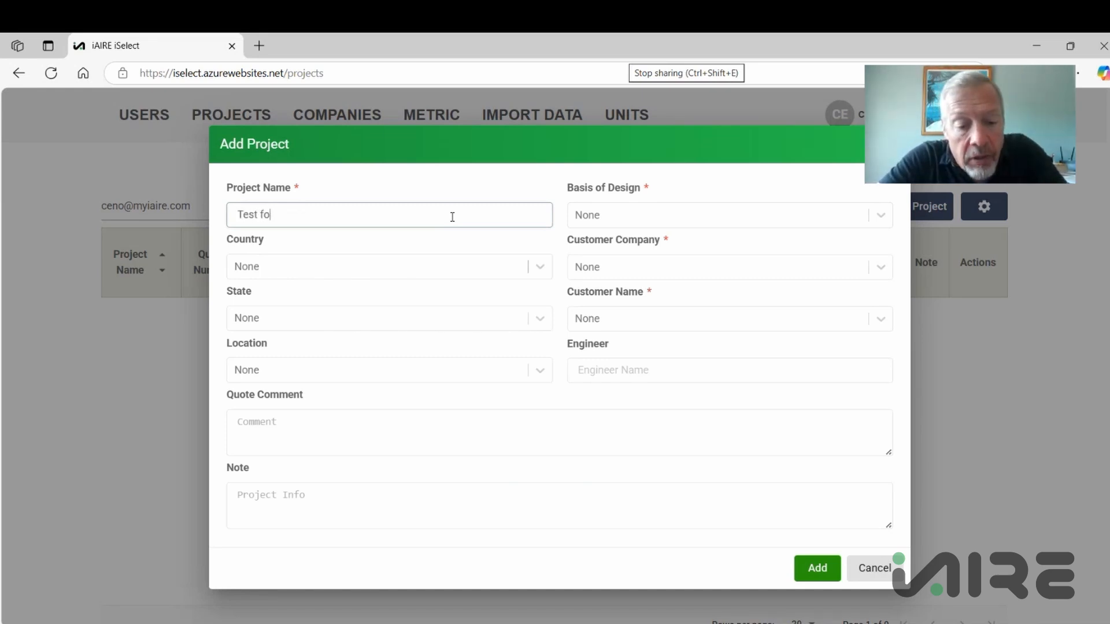
type("r Training")
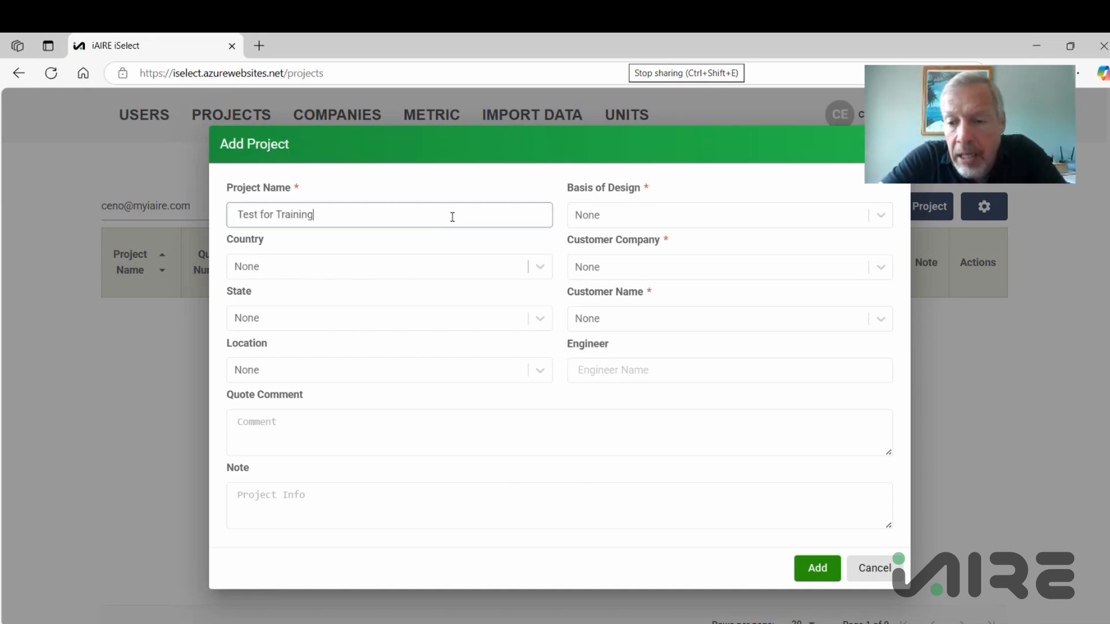
type(" - ")
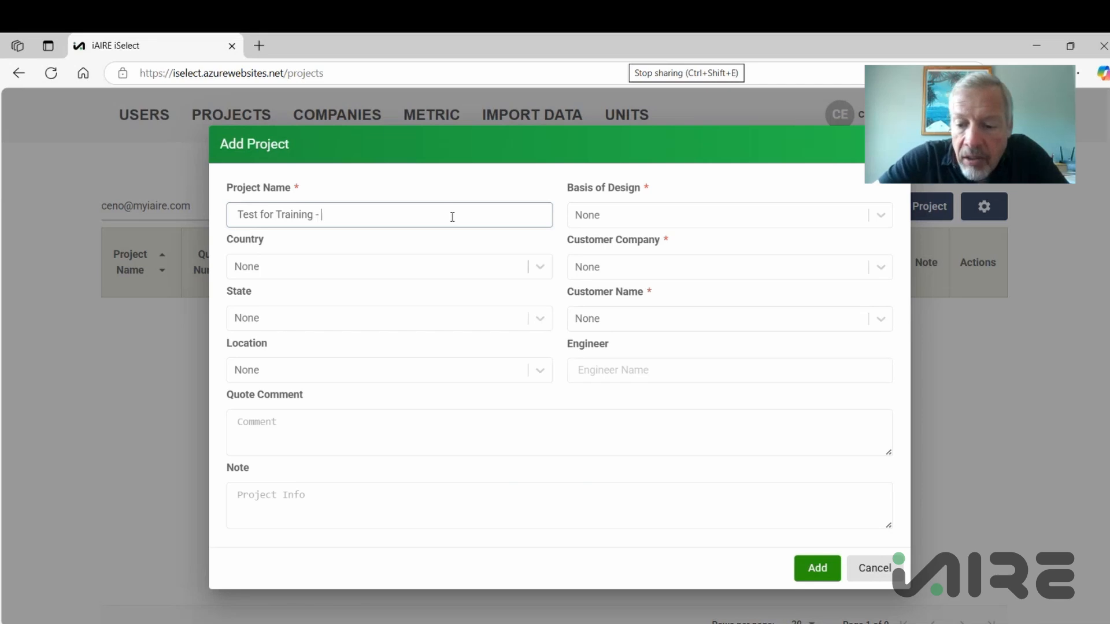
type("5/13/25")
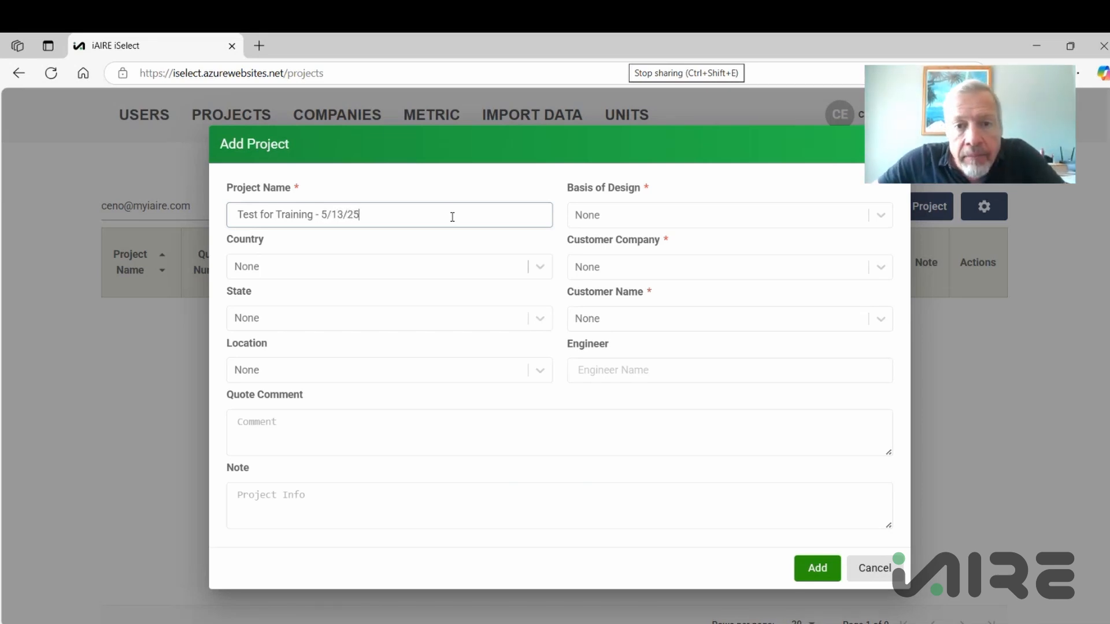
Step: Set the new project's basis of design to iAIRE and its country to United States
left_click(878, 217)
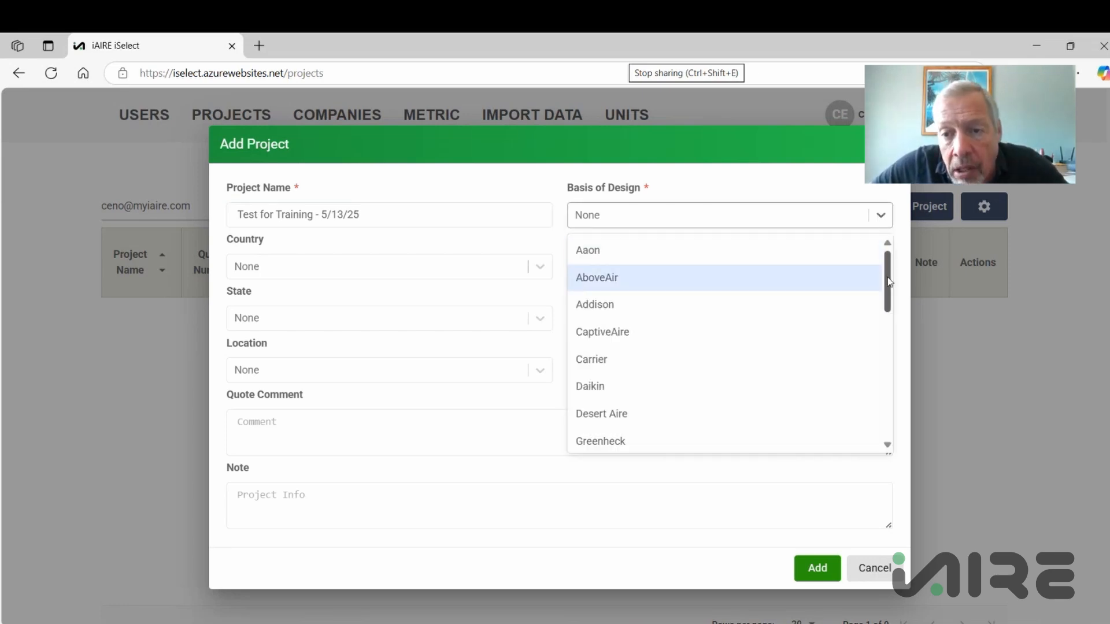
scroll(872, 333, "down", 4)
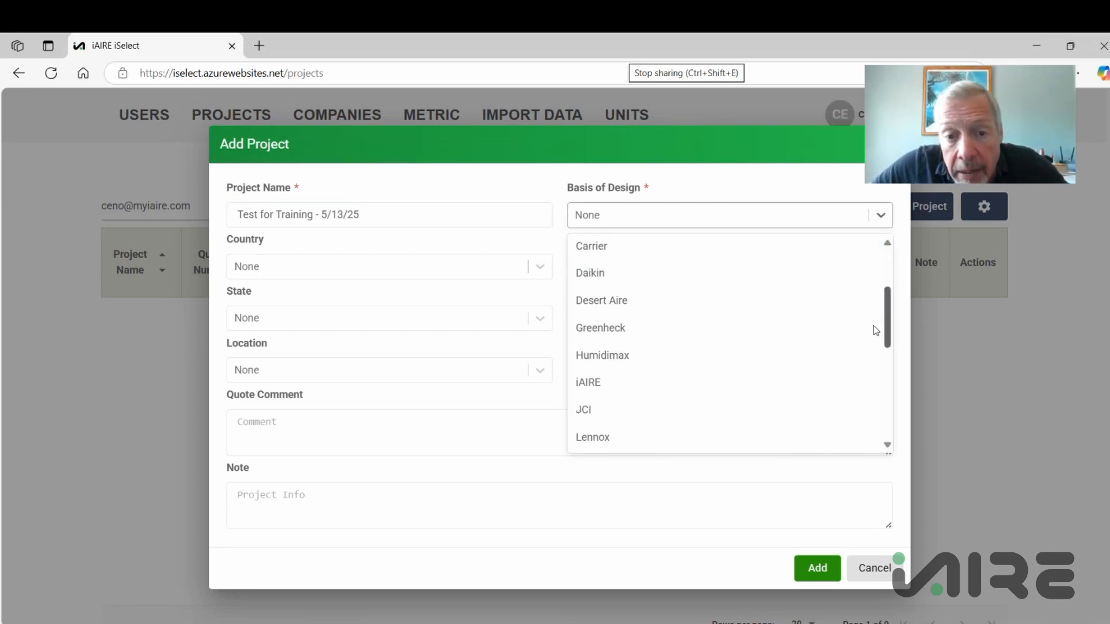
left_click(722, 248)
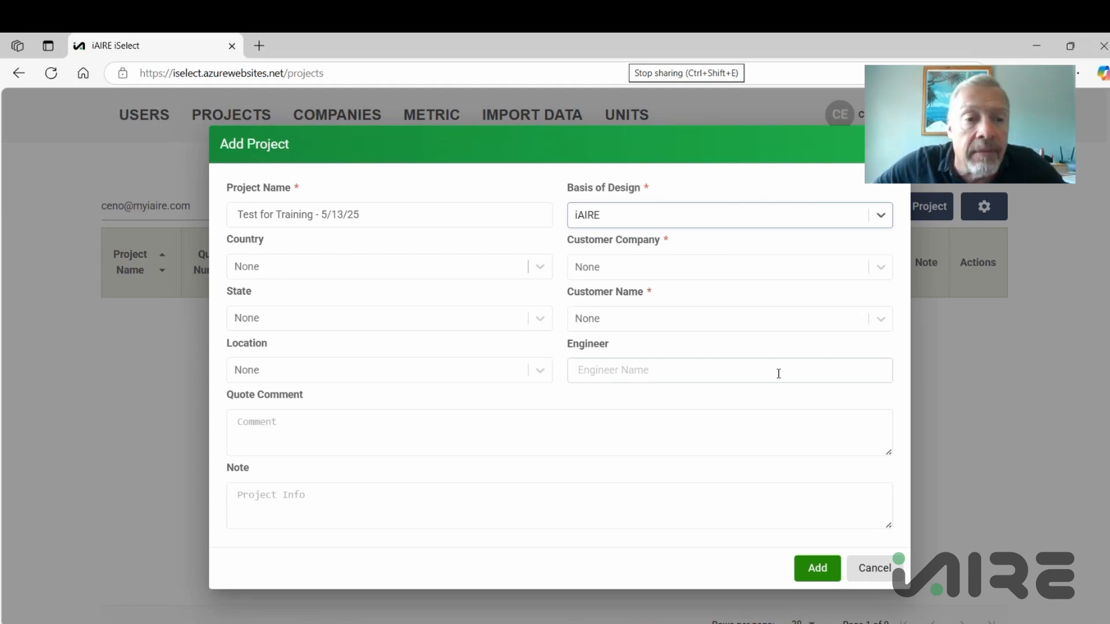
left_click(540, 266)
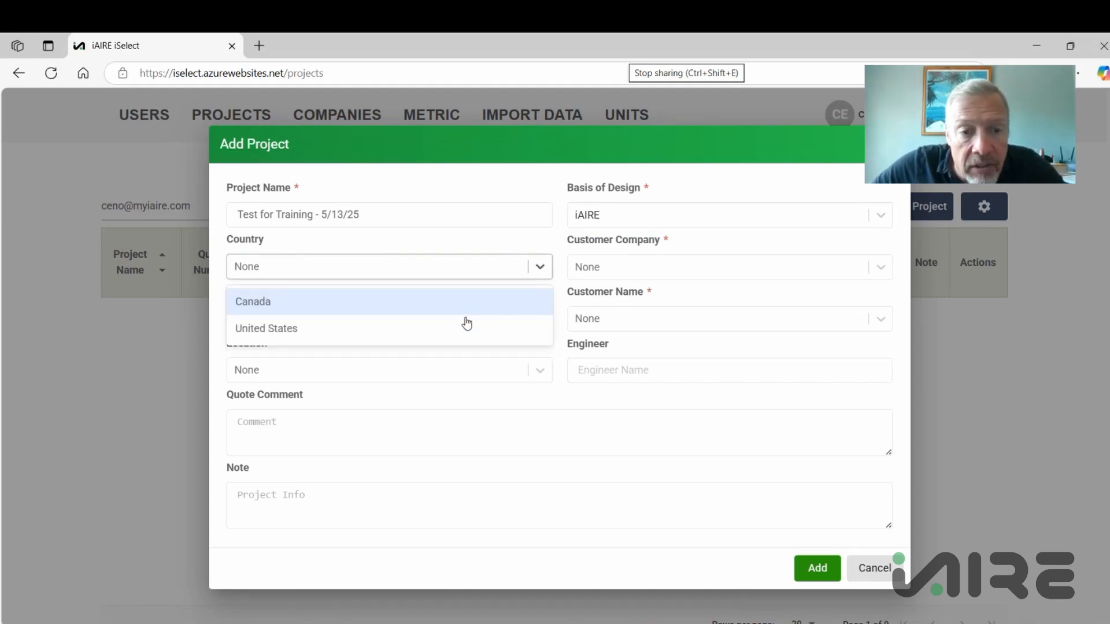
left_click(463, 321)
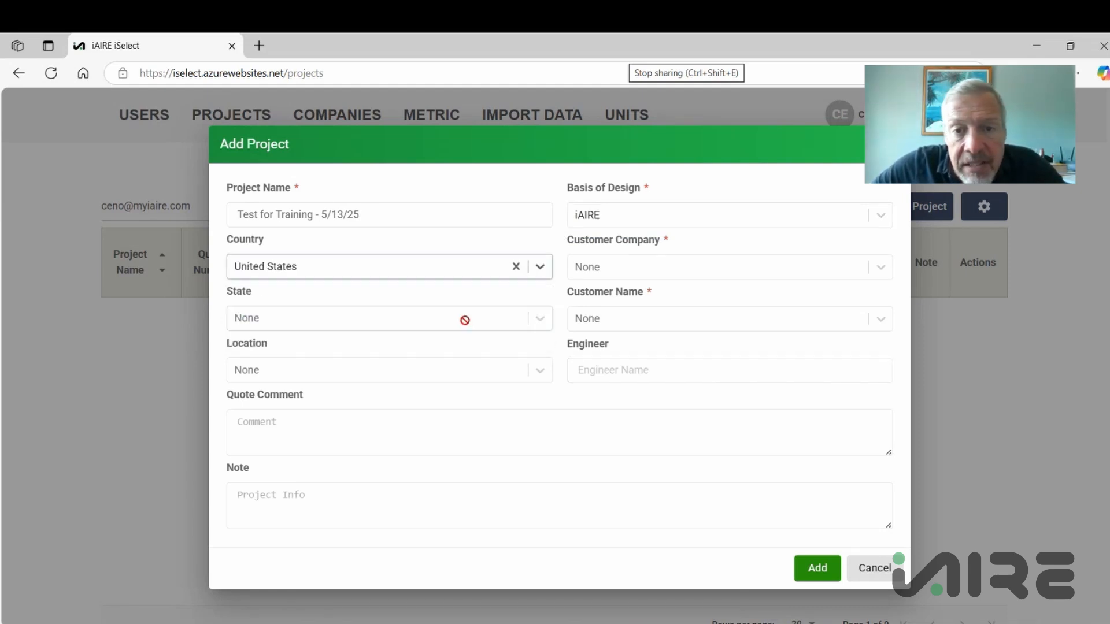
Step: Set the project's customer company to iAIRE
left_click(880, 270)
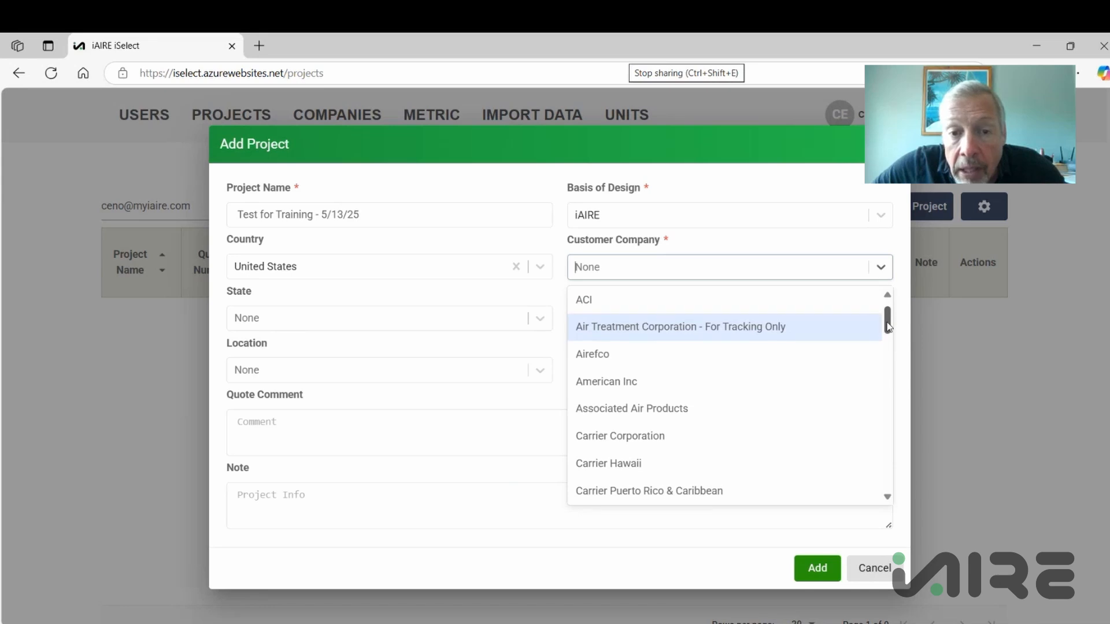
left_click_drag(889, 321, 878, 391)
scroll(878, 391, "down", 2)
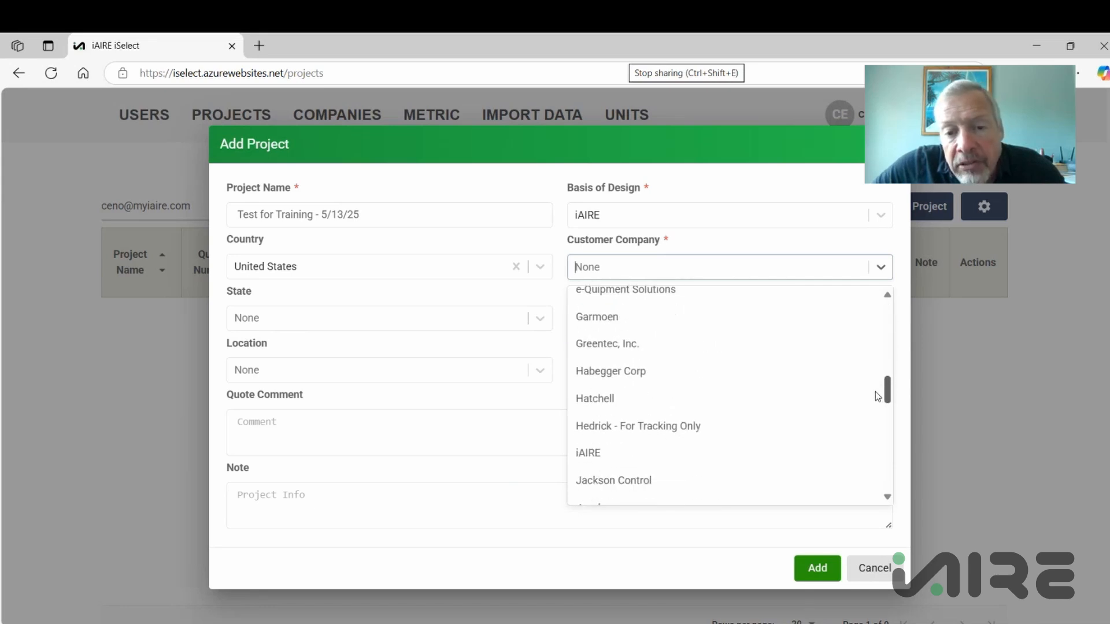
left_click(690, 427)
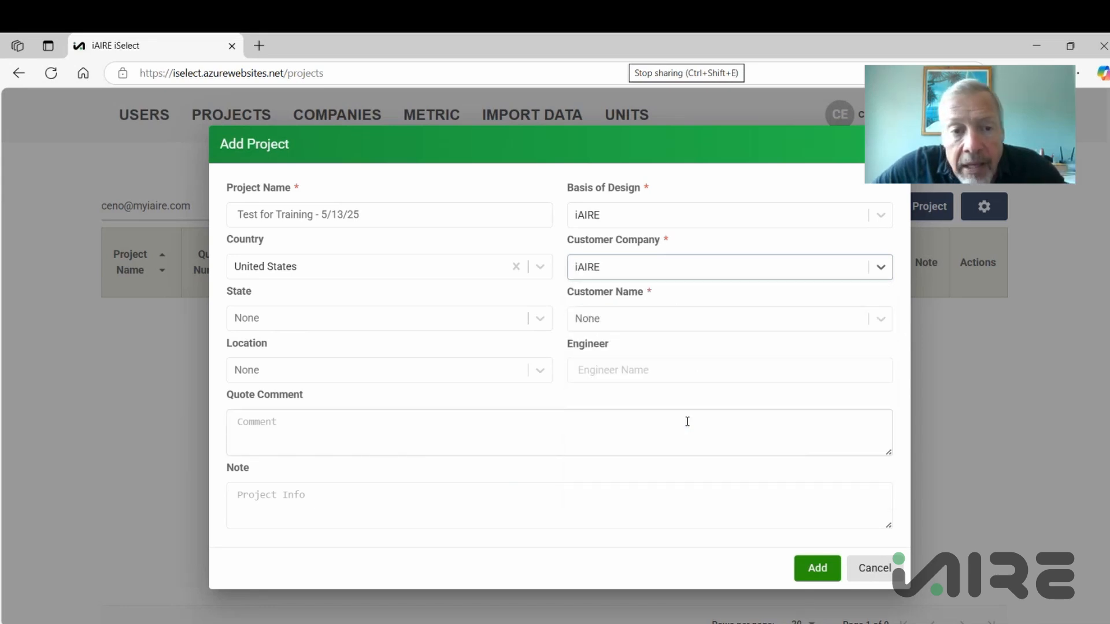
Step: Set the project's state to Florida and choose the customer's name from the iAIRE contacts
left_click(539, 320)
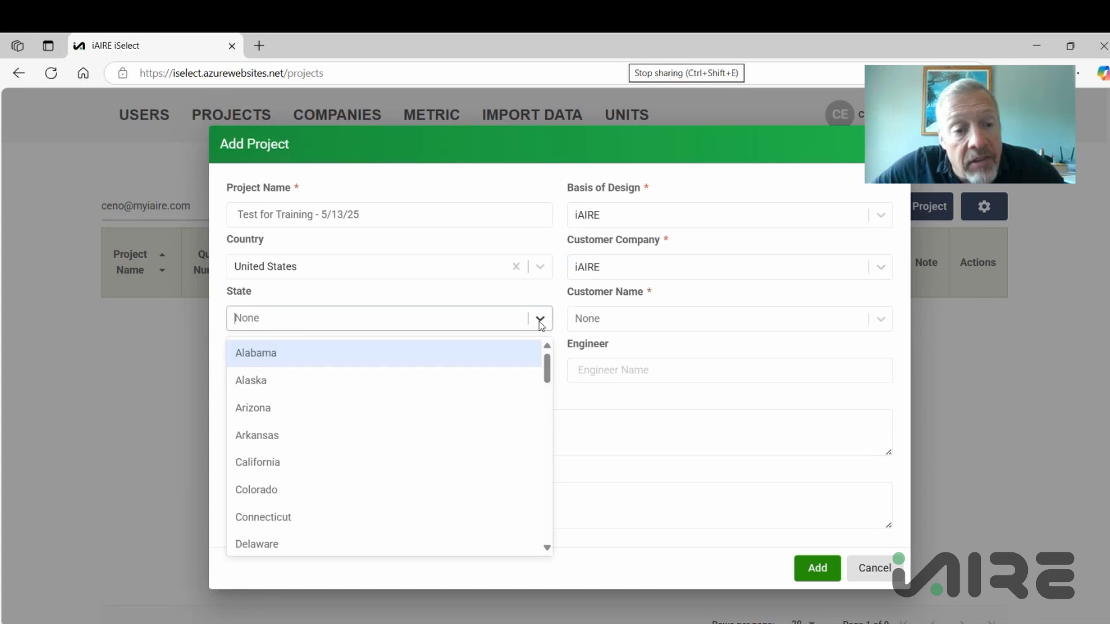
left_click_drag(548, 367, 548, 392)
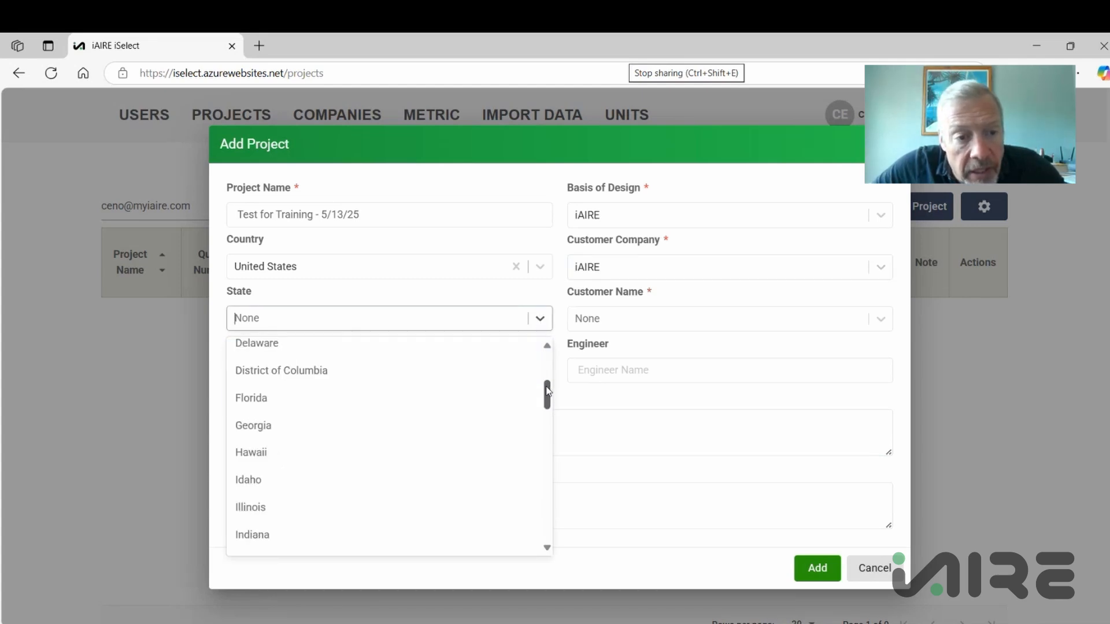
left_click(430, 398)
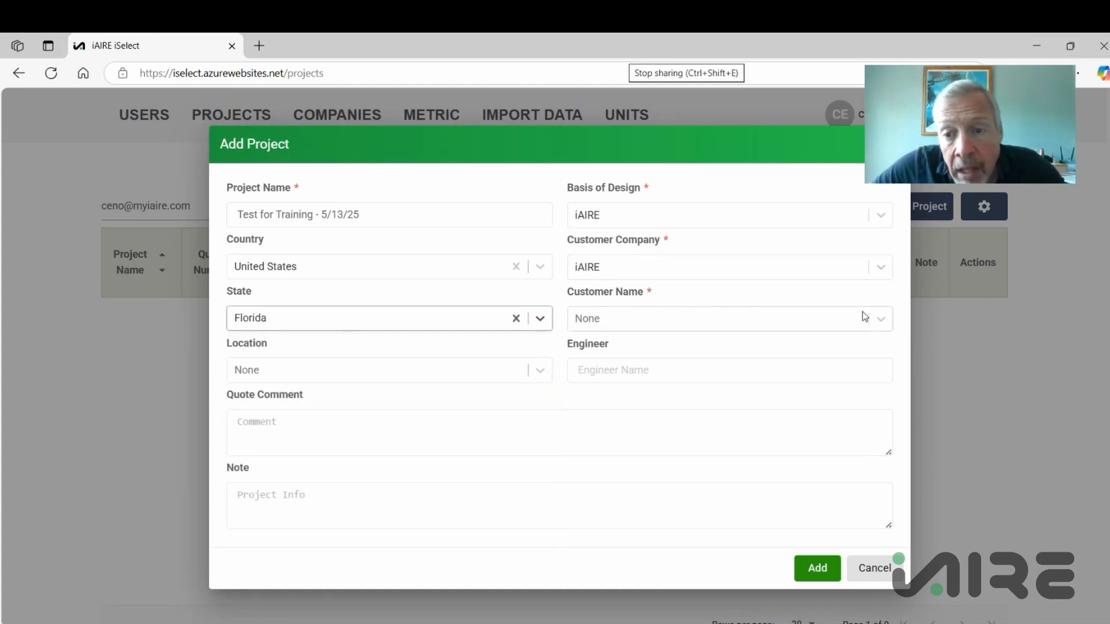
left_click(880, 322)
type("chuc")
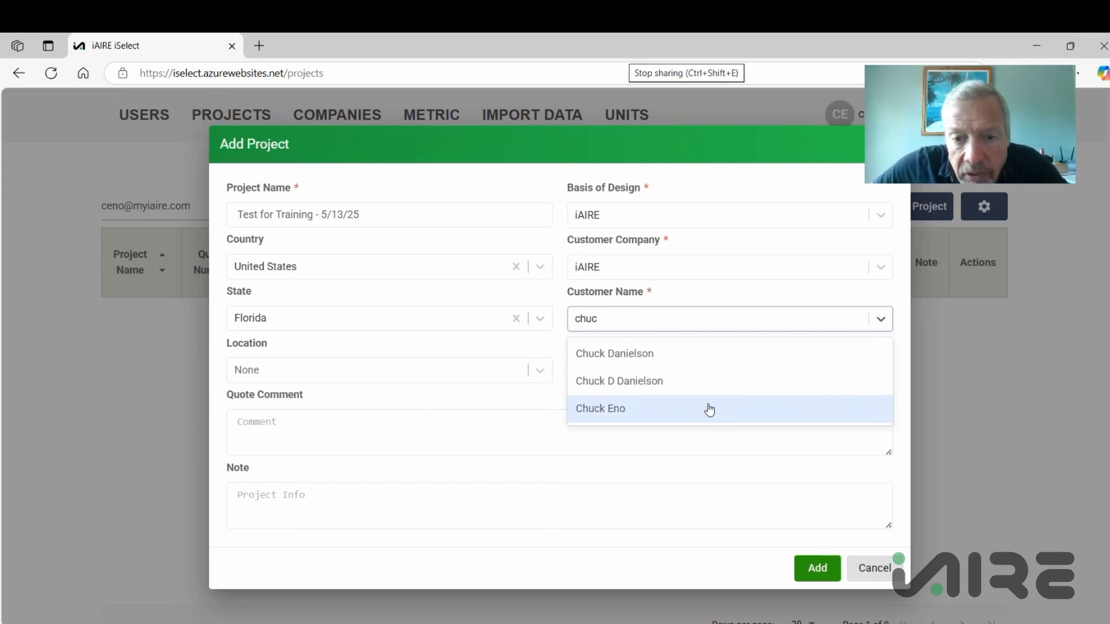
left_click(711, 409)
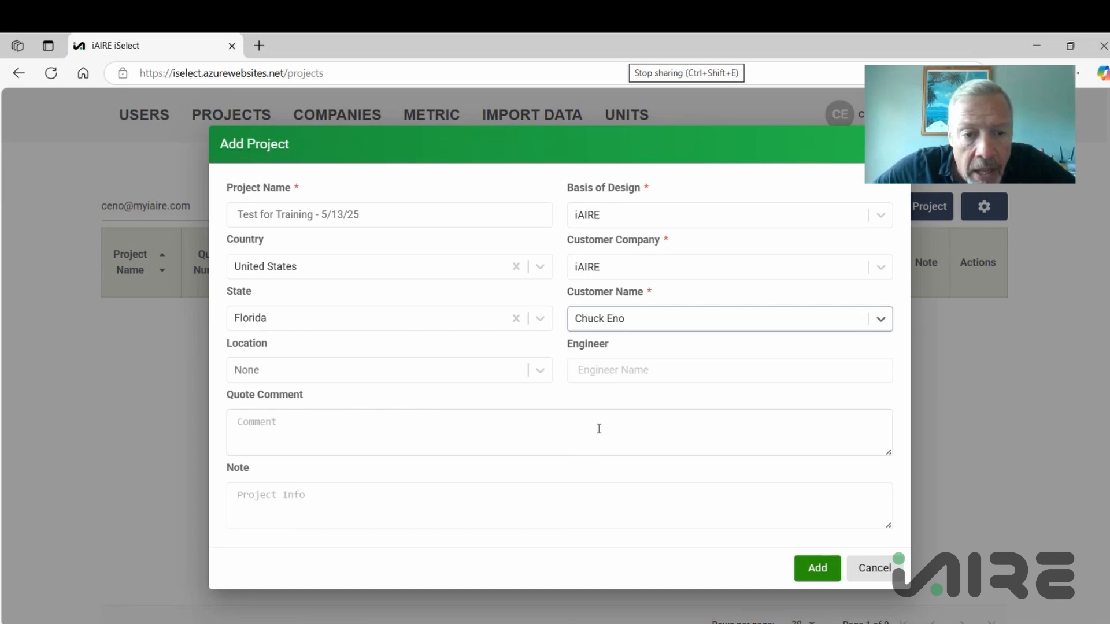
Step: Set the new project's location to WEST PALM BEACH/IN
left_click(540, 372)
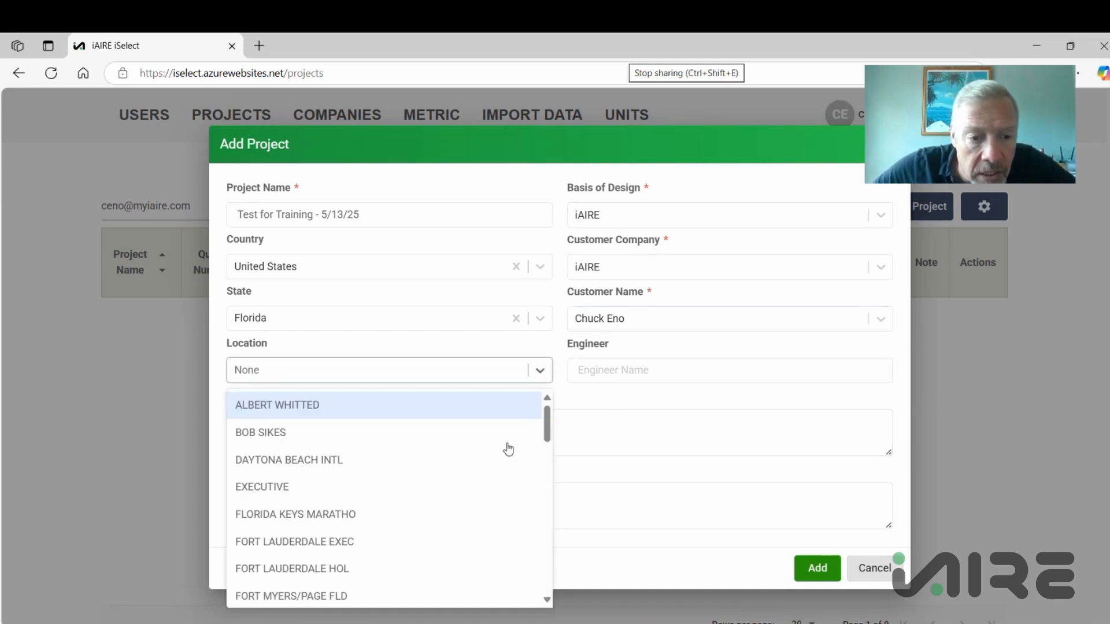
left_click_drag(544, 439, 542, 459)
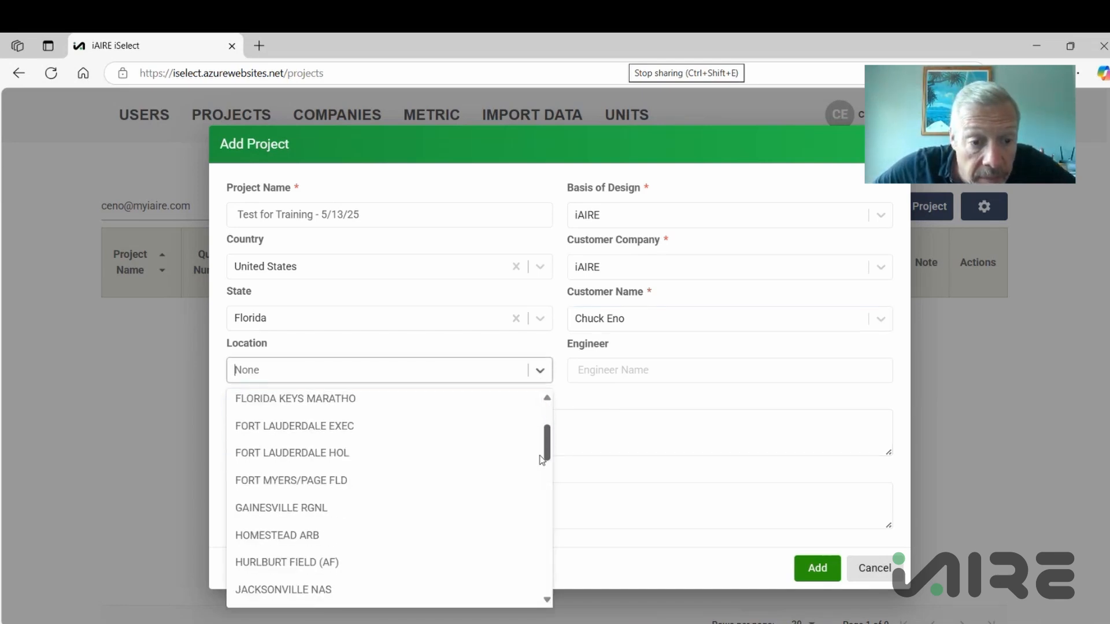
scroll(532, 466, "down", 5)
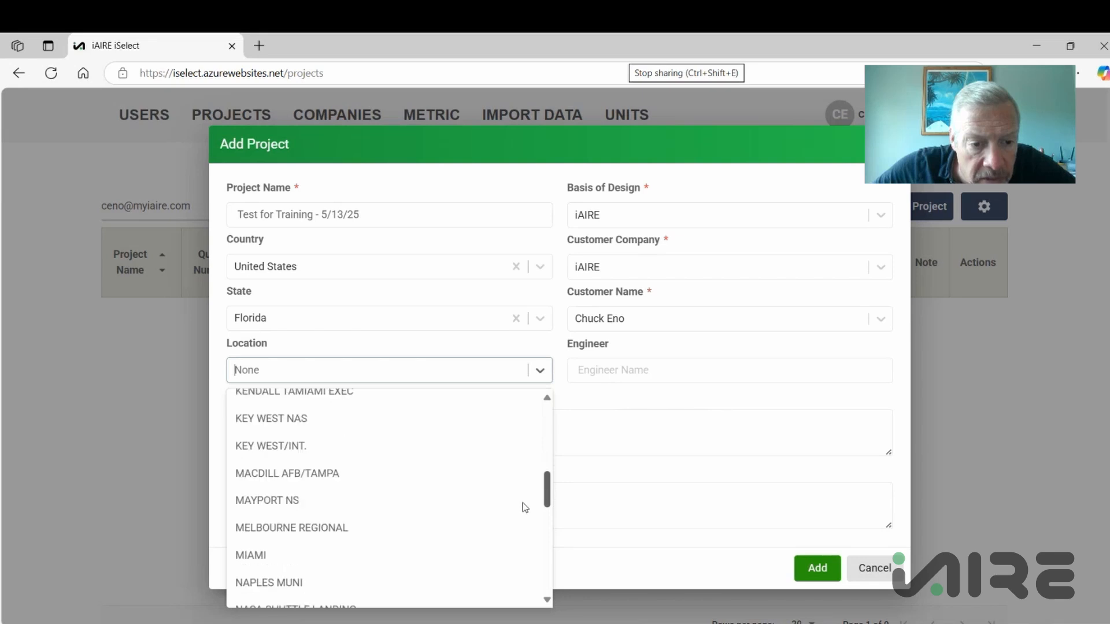
scroll(525, 507, "down", 7)
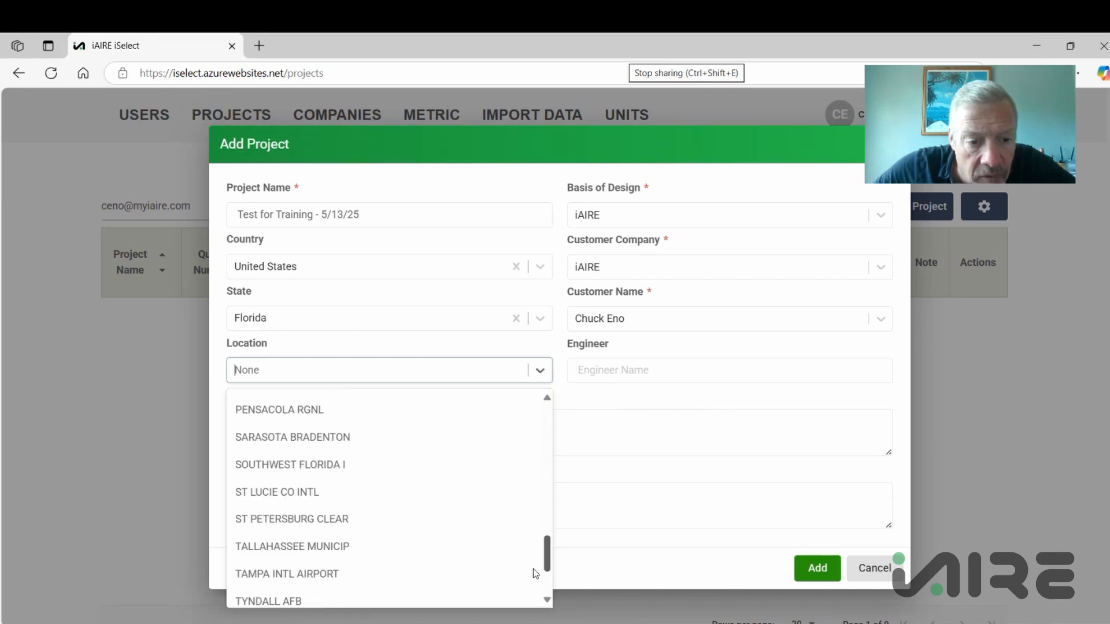
scroll(532, 573, "down", 4)
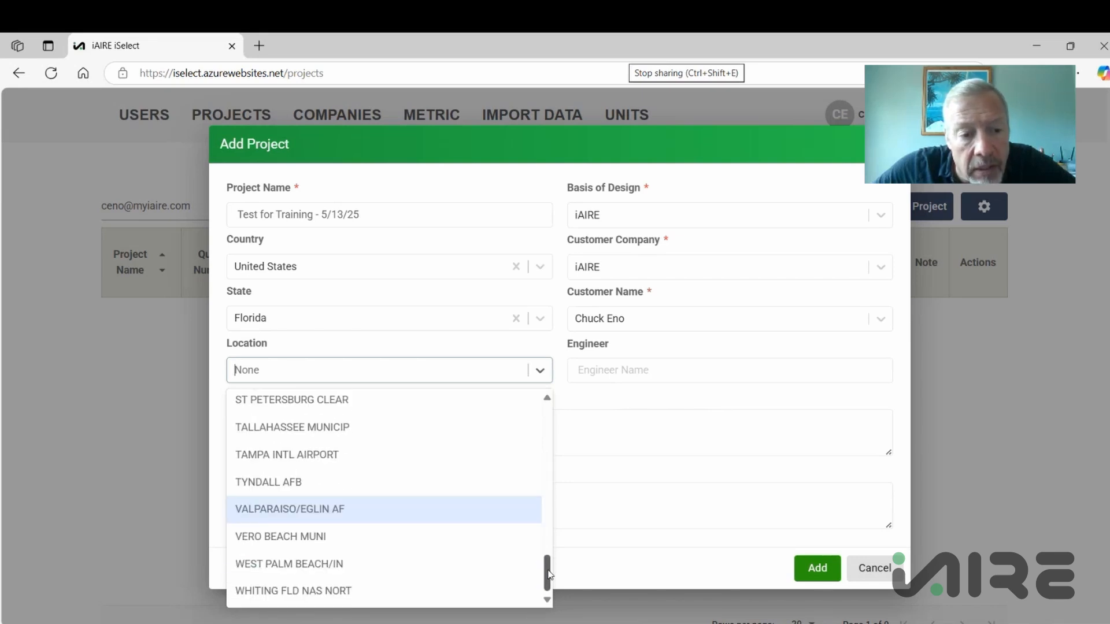
left_click(432, 571)
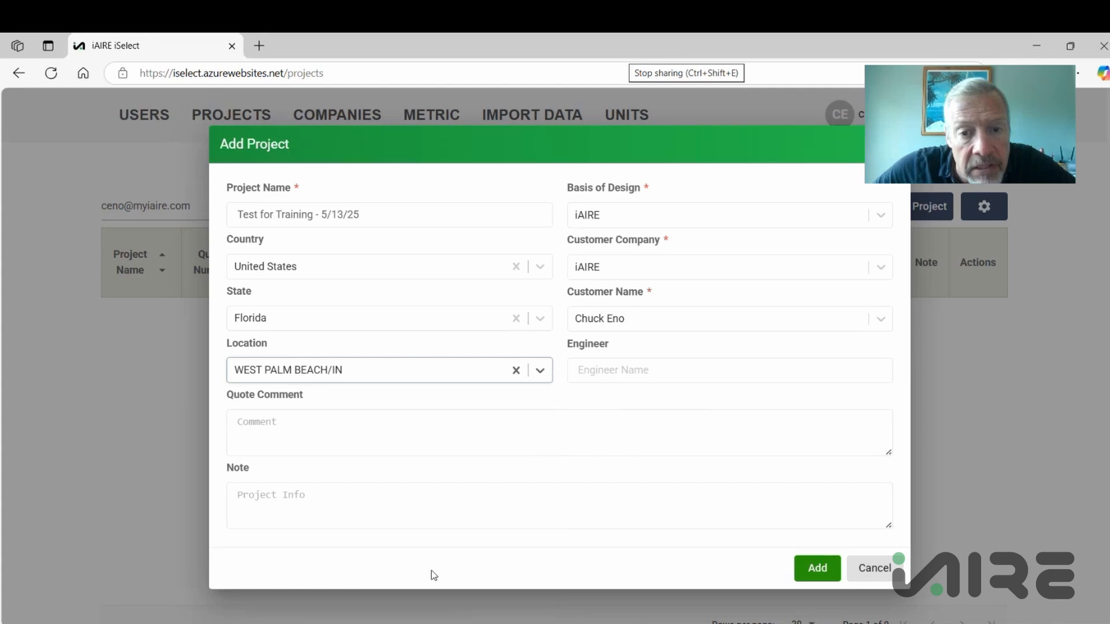
Step: Enter KAMM Consulting as the project's engineer and add the project
left_click(615, 371)
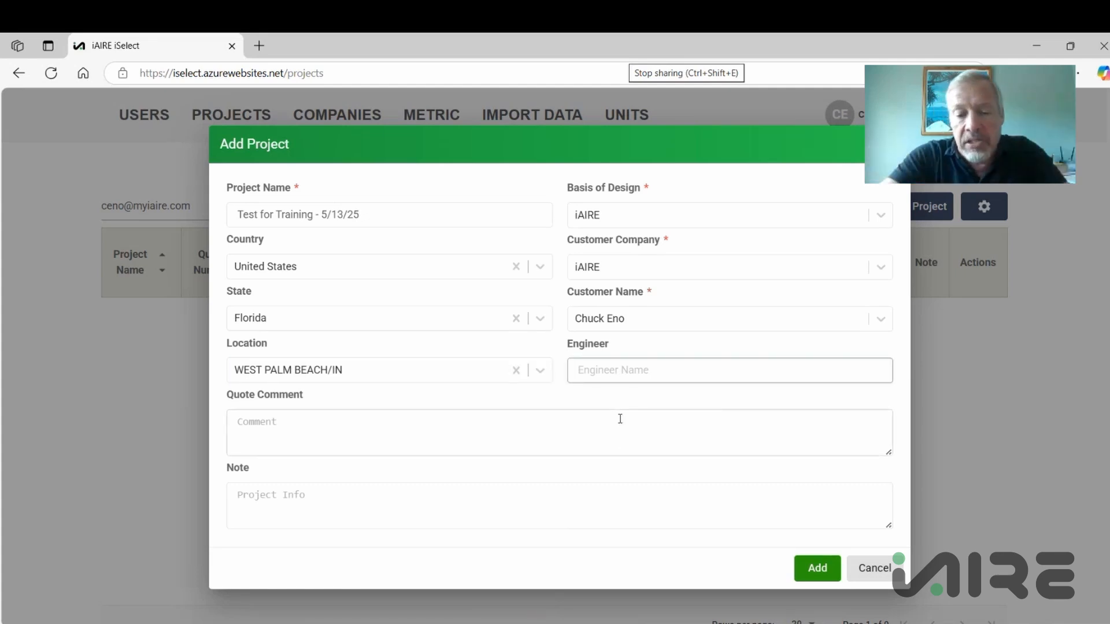
type("KAMM")
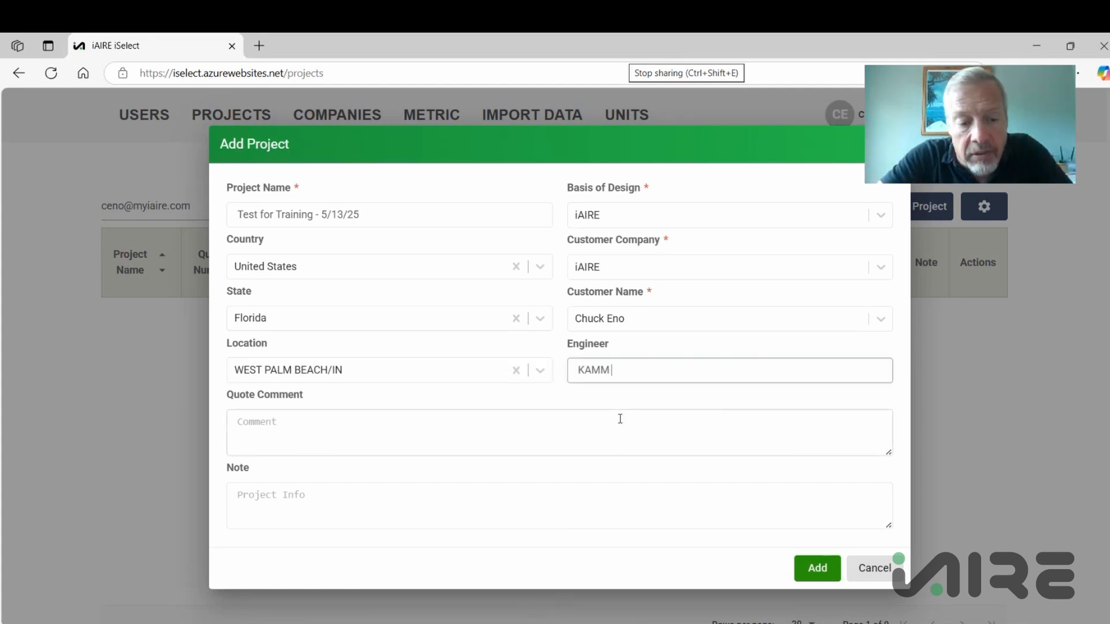
type(" Con")
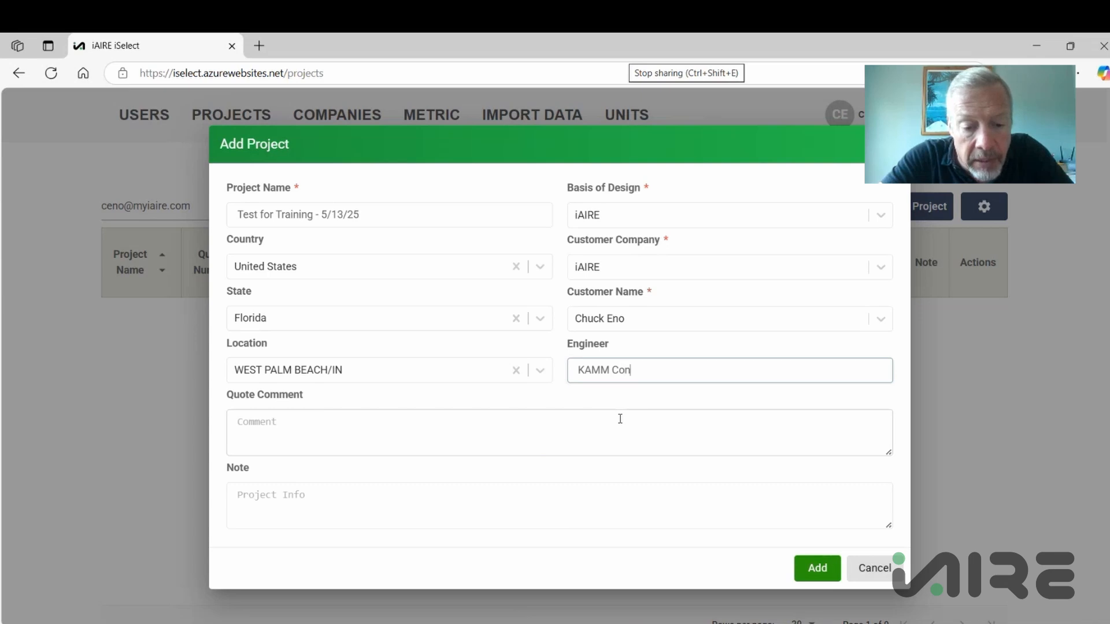
type("sulting")
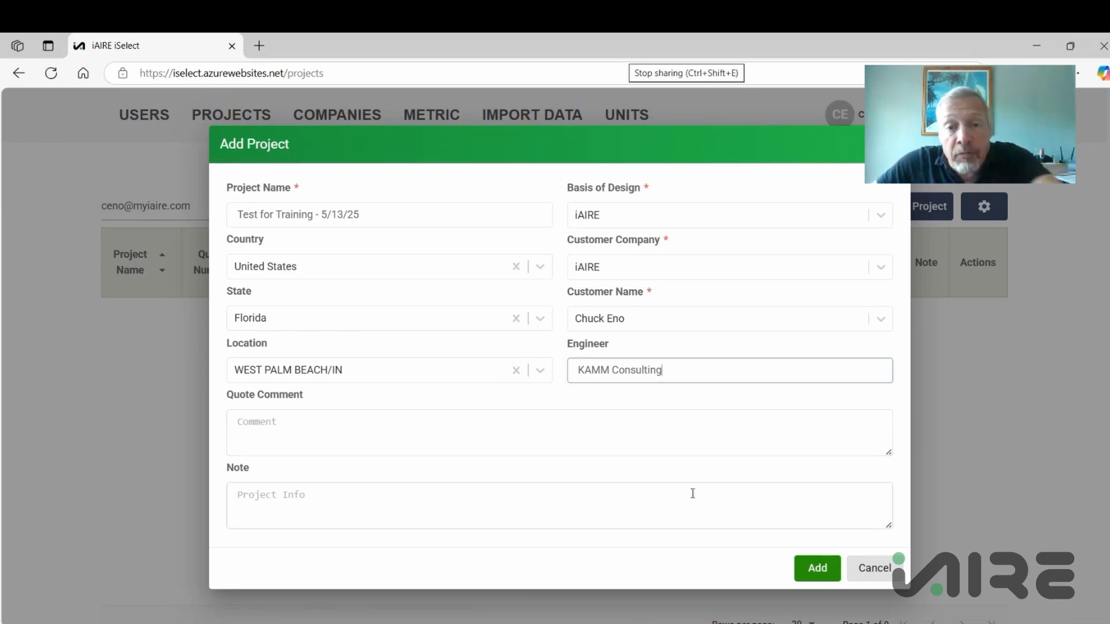
left_click(808, 572)
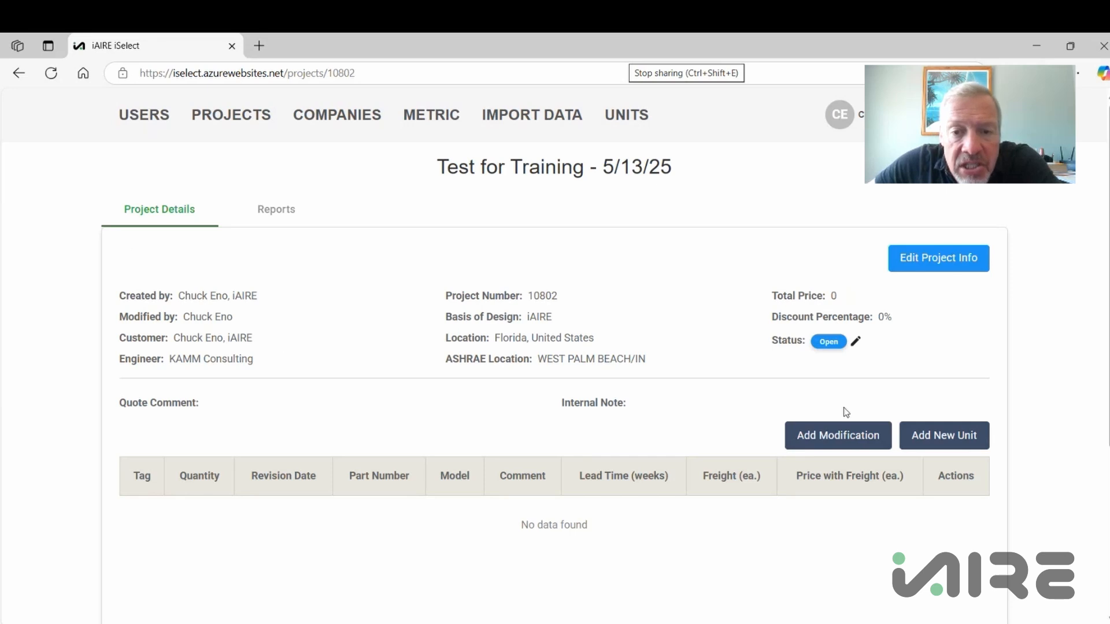
Step: Edit the project info to set the location to FORT LAUDERDALE EXEC and save the update
left_click(933, 263)
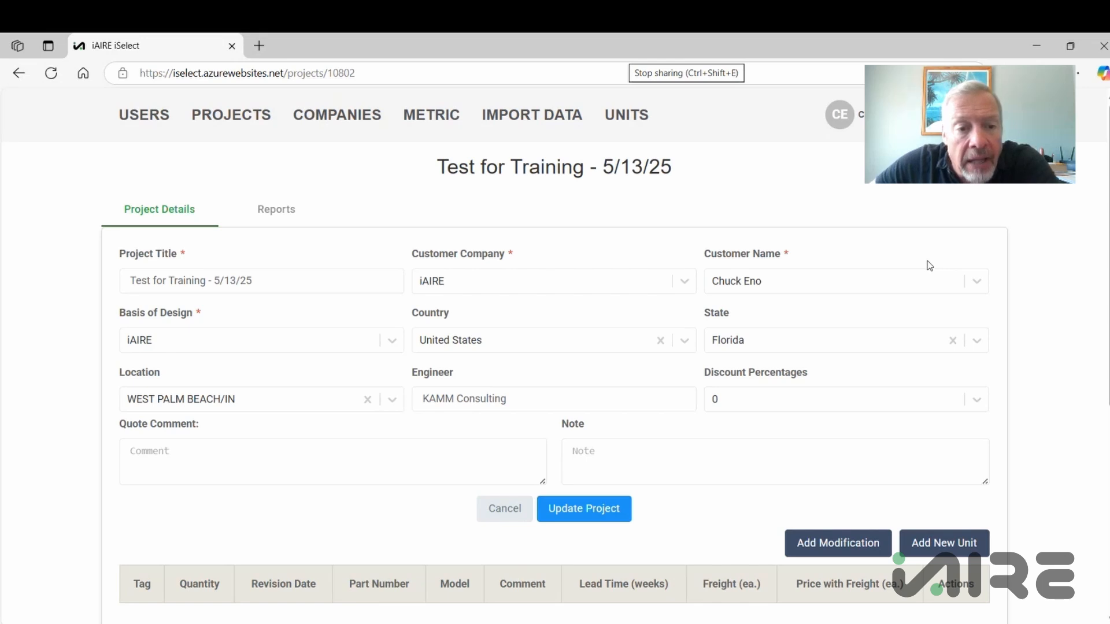
left_click(388, 407)
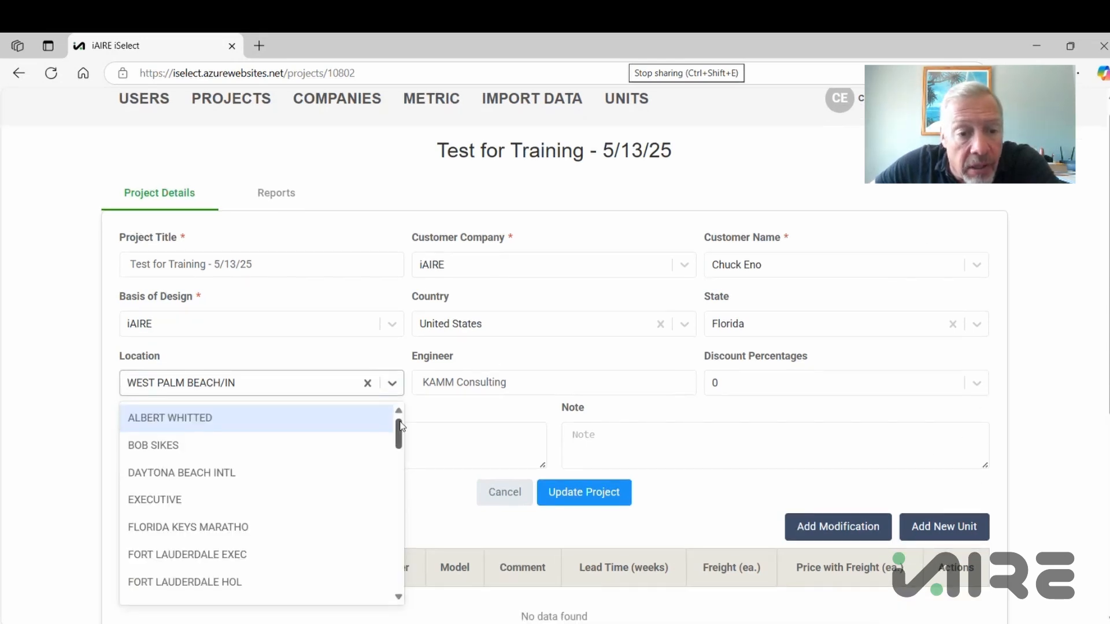
left_click(268, 556)
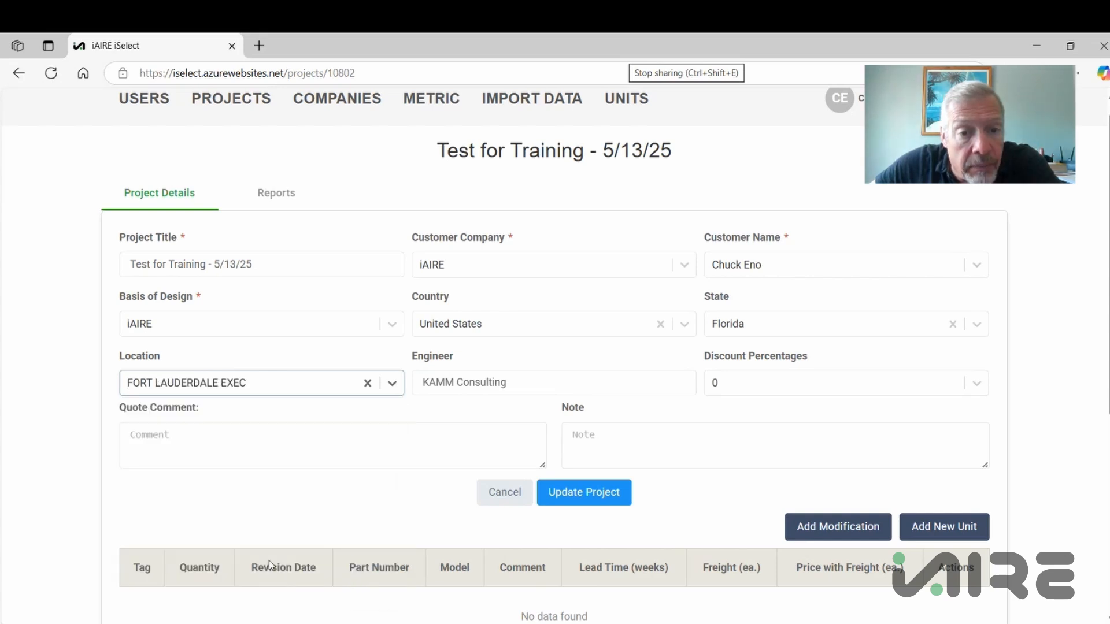
left_click(599, 500)
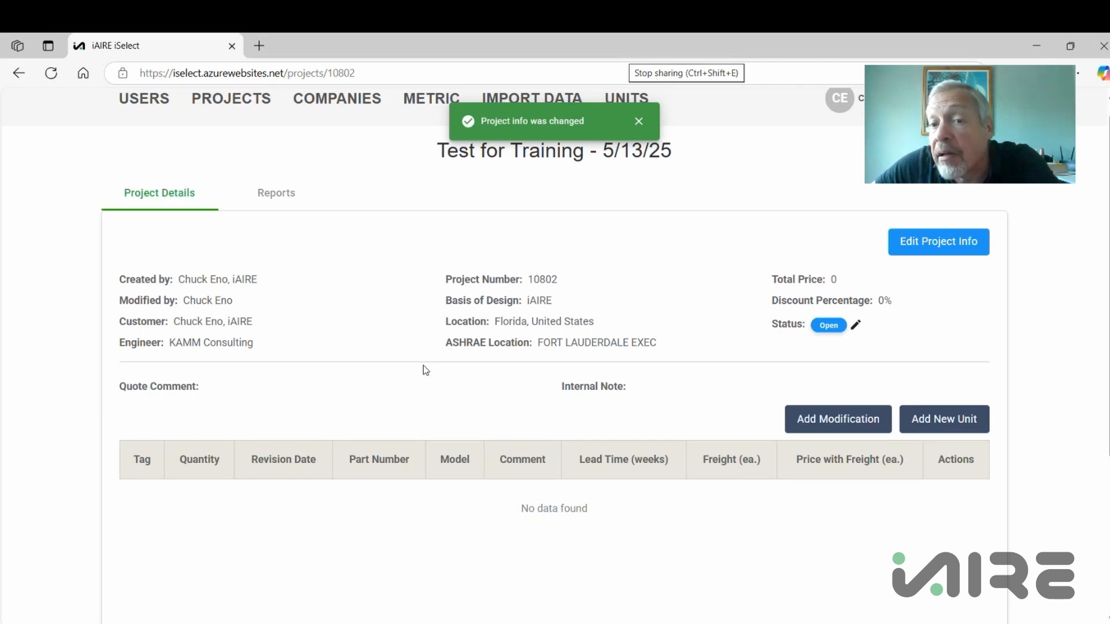
Step: Add the quote comment "Curbs NOT Included" and a note naming the job captain, and save the project info
scroll(423, 366, "down", 2)
scroll(423, 366, "down", 1)
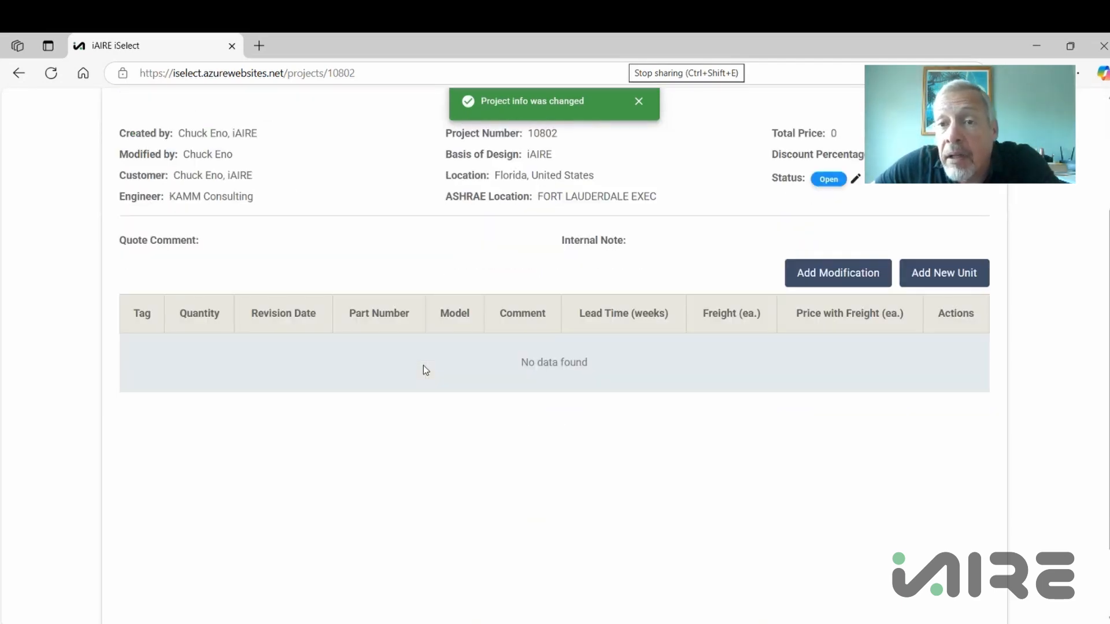
scroll(423, 366, "up", 2)
left_click(937, 244)
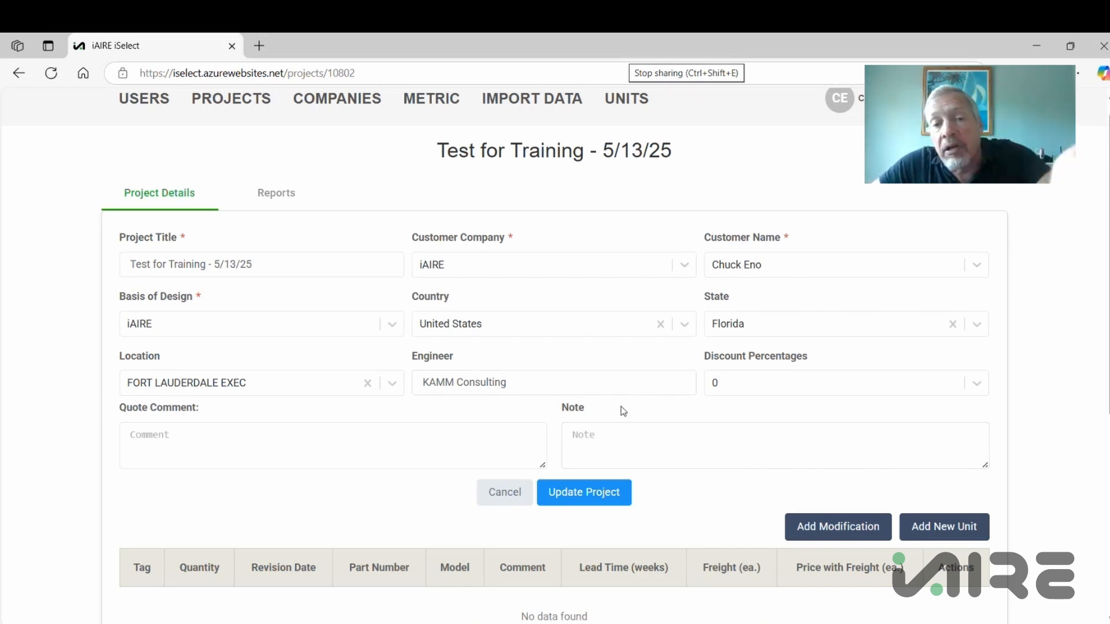
left_click(266, 435)
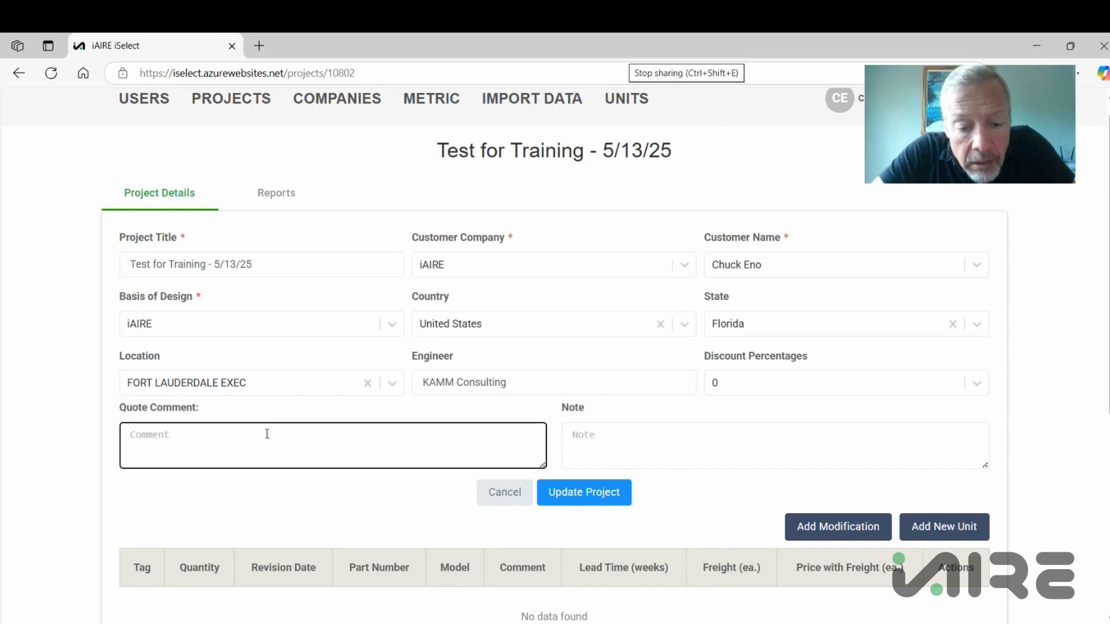
type("Curbs ")
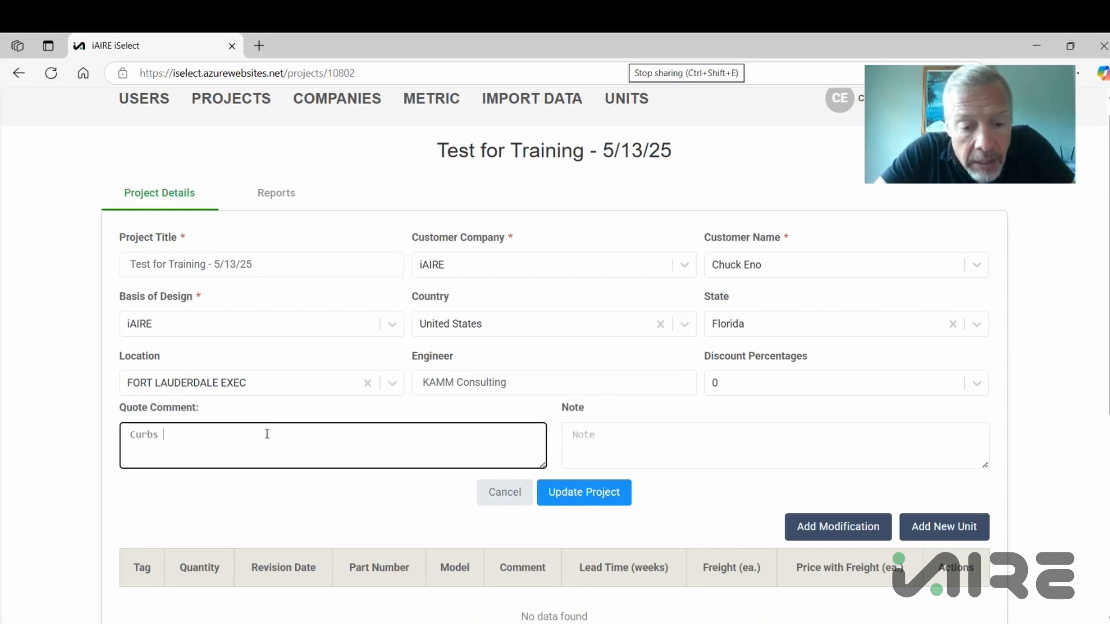
type("NOT INc")
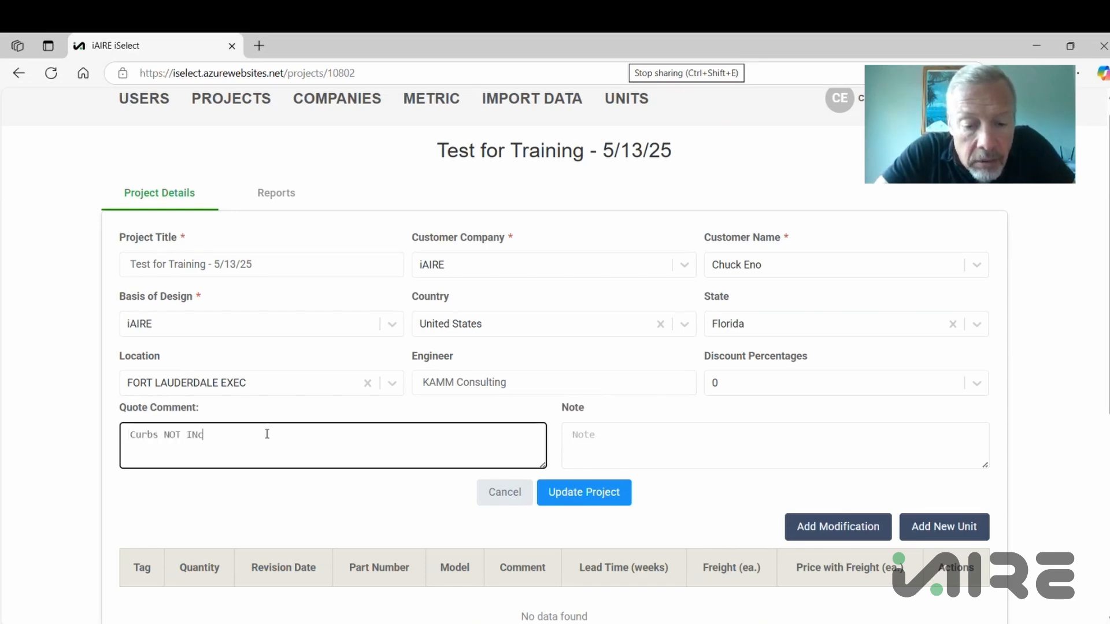
type("luded")
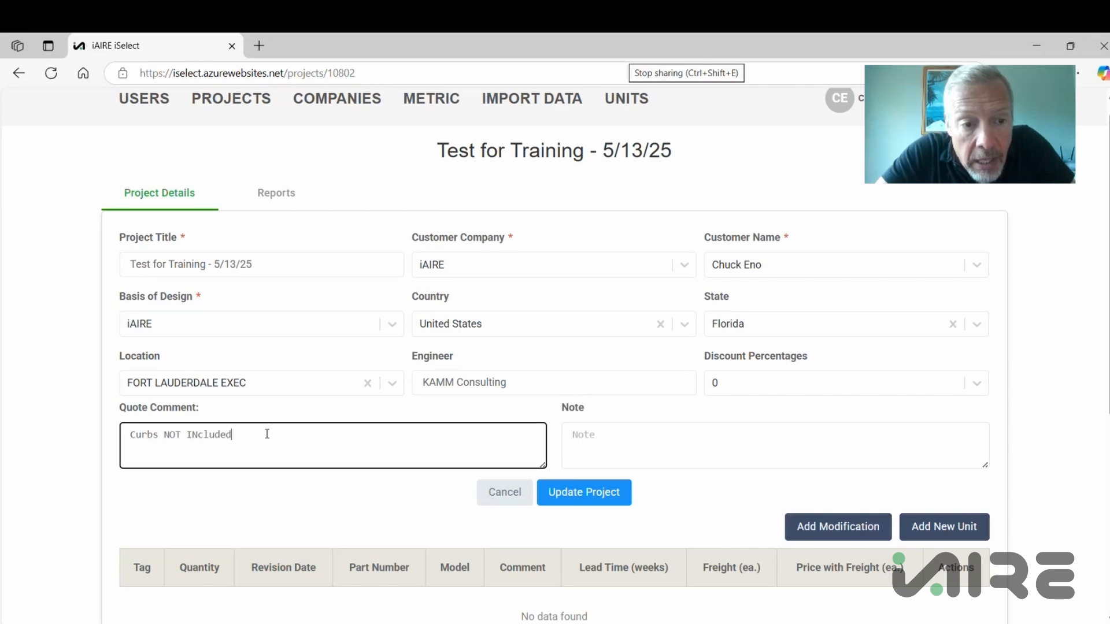
key("BackSpace")
key("BackSpace")
key("BackSpace")
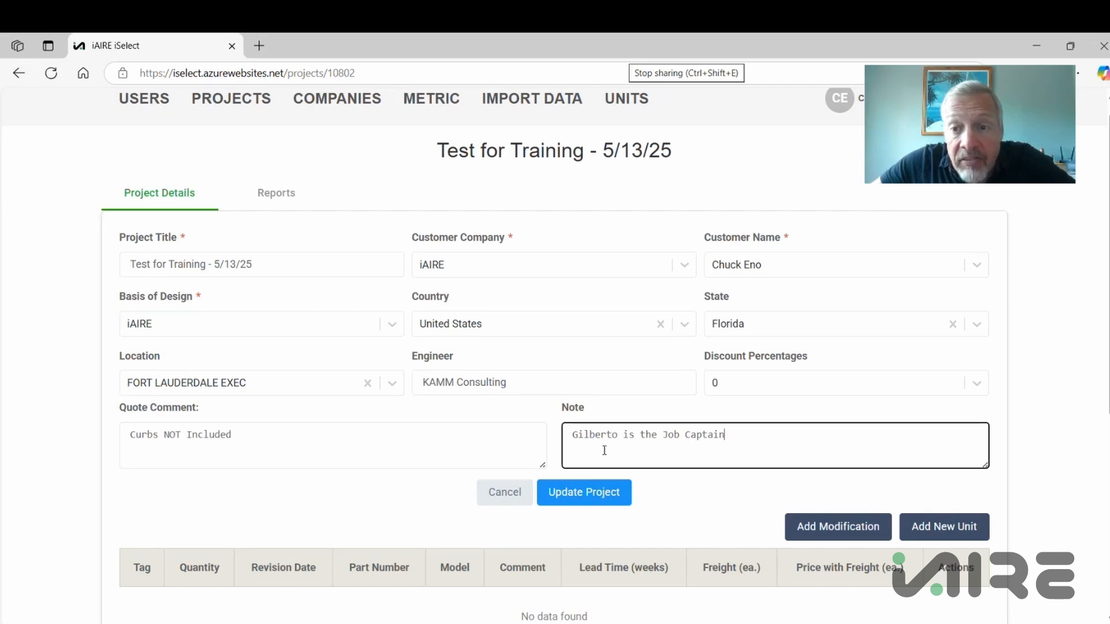
left_click(595, 501)
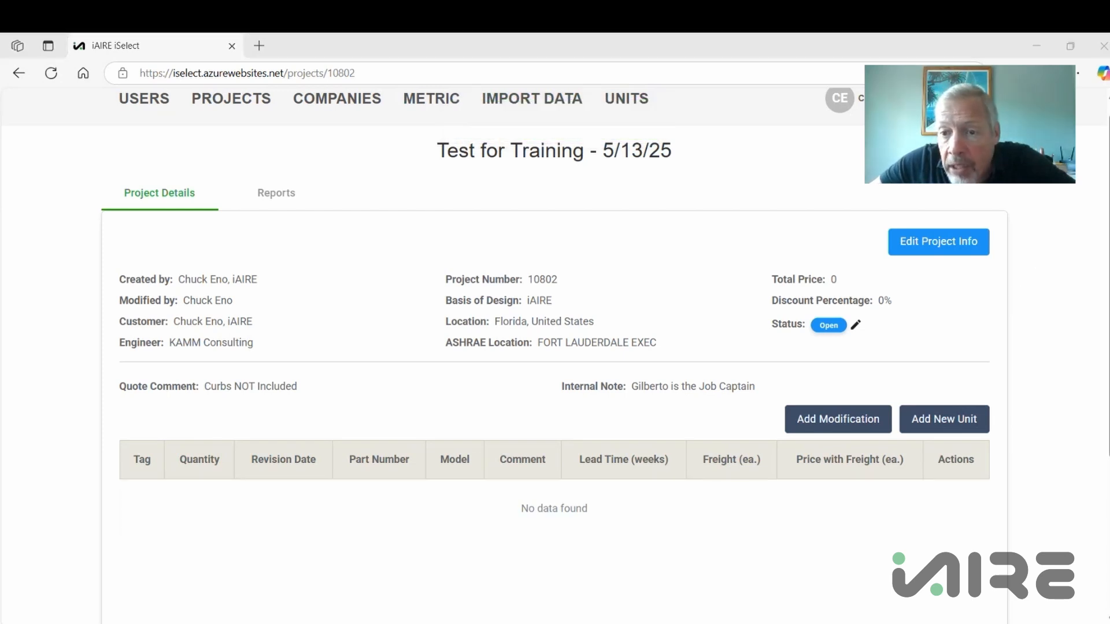
Step: Start adding a new unit to the project and review its configuration and air condition fields
scroll(1032, 322, "down", 2)
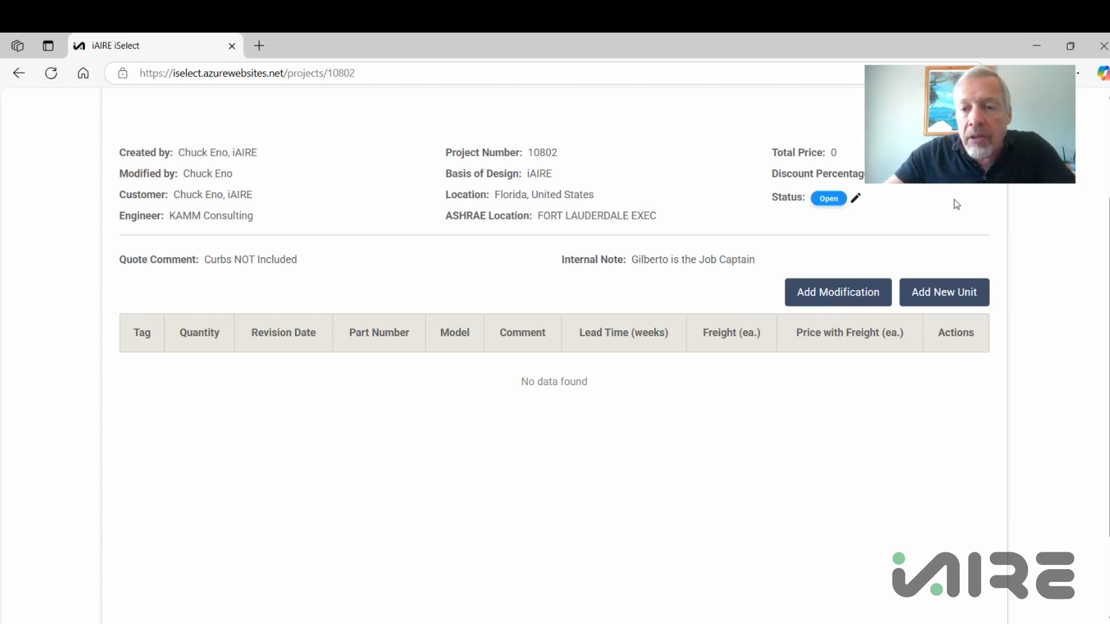
left_click(945, 297)
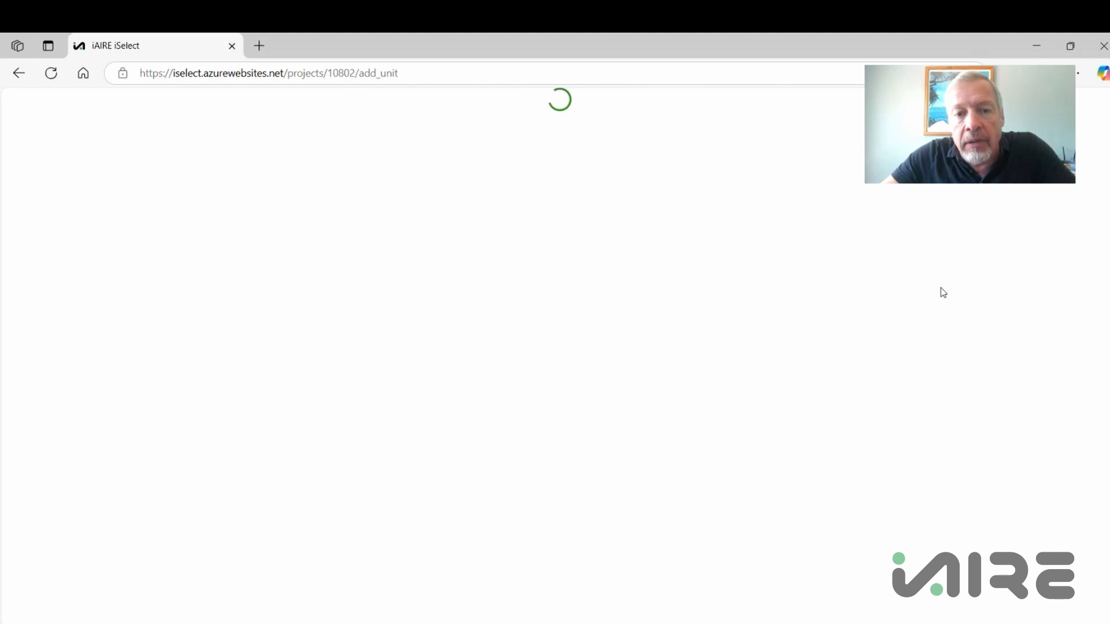
scroll(943, 295, "down", 3)
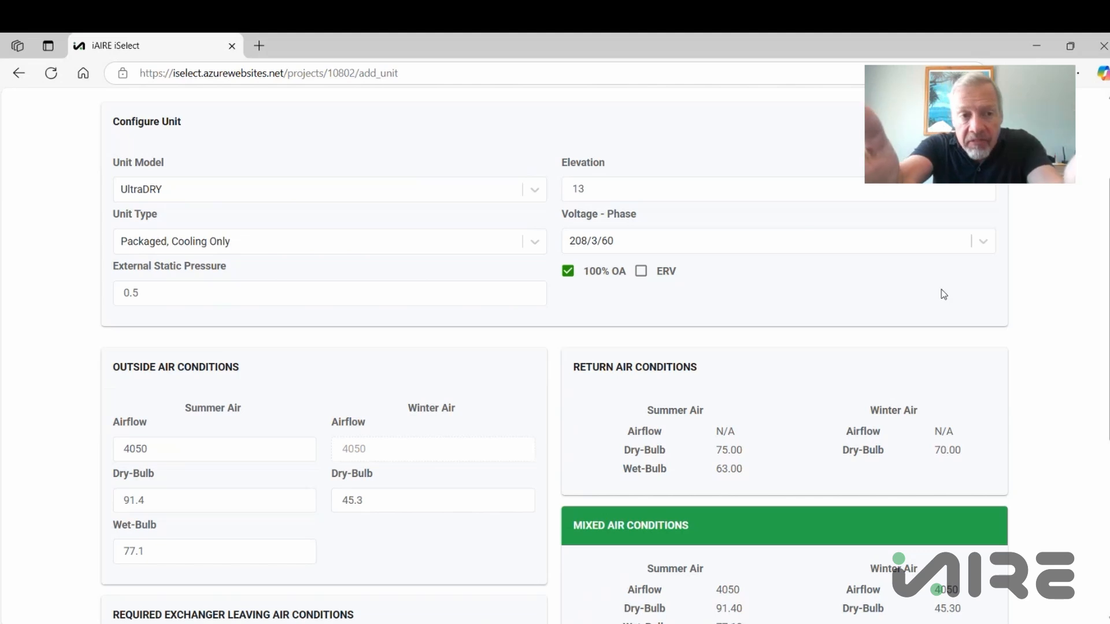
scroll(942, 289, "up", 3)
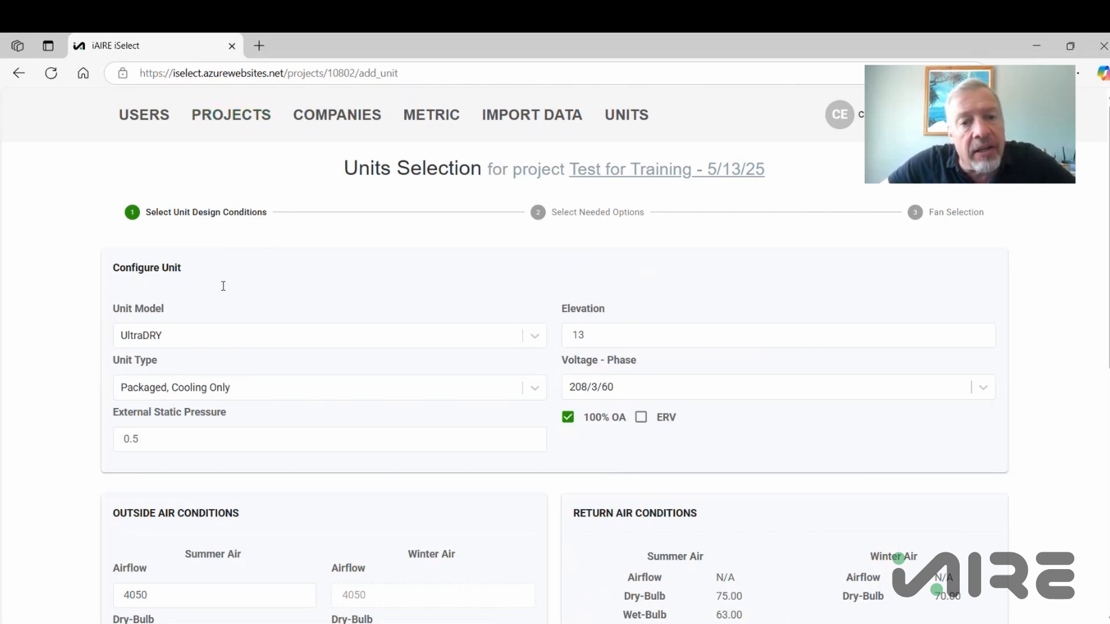
scroll(616, 277, "down", 2)
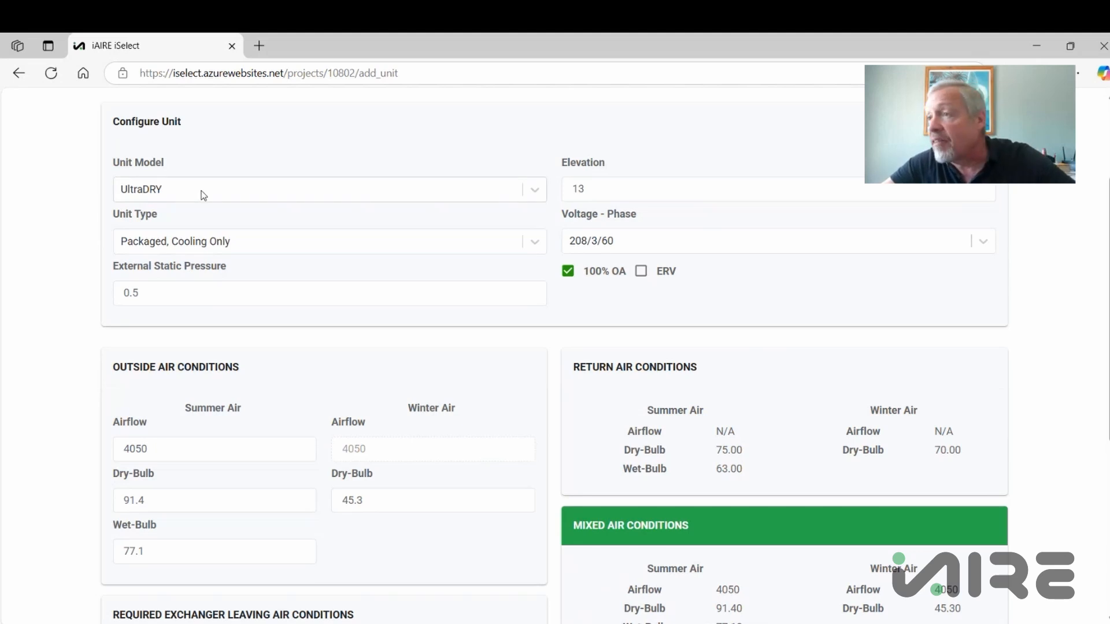
Step: Try the TrueVAV unit model twice, returning the selection to UltraDRY each time
left_click(536, 194)
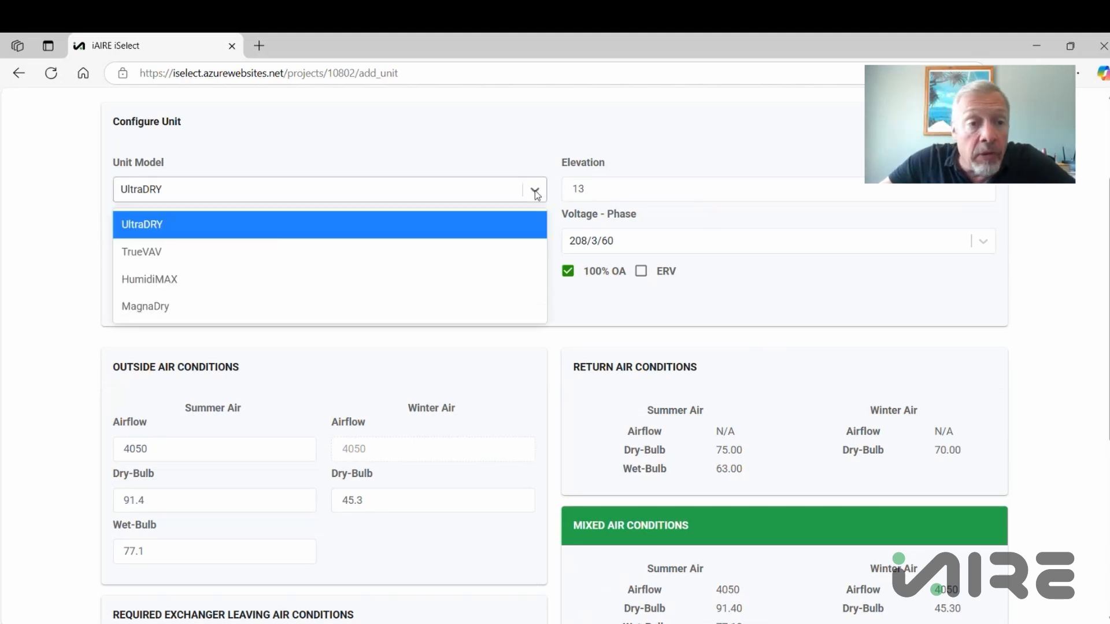
left_click(166, 261)
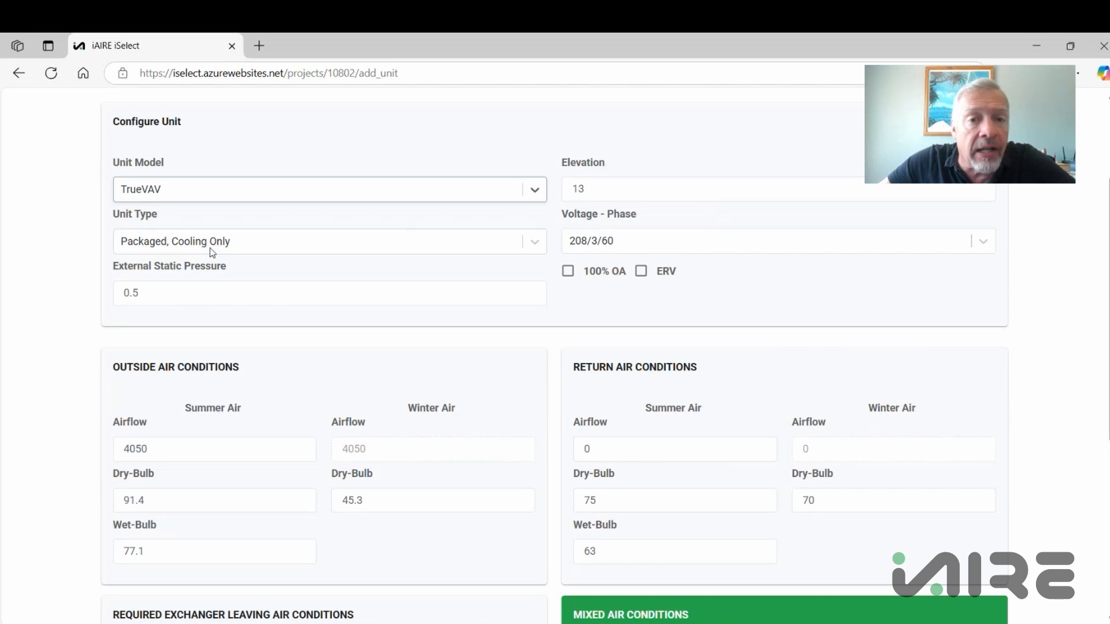
left_click(531, 191)
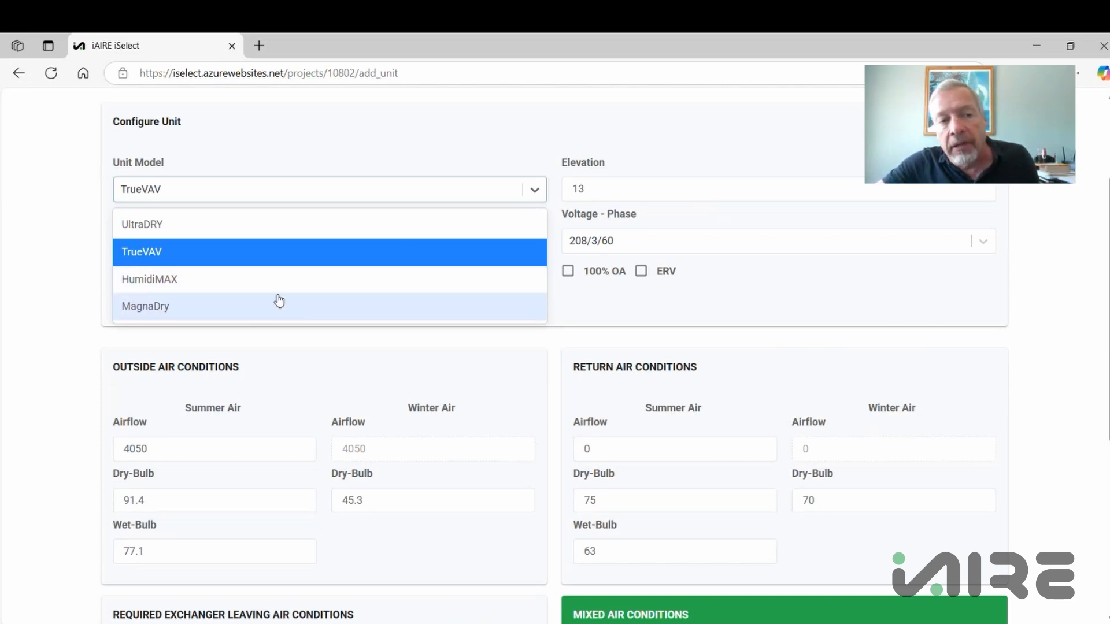
left_click(268, 224)
left_click(536, 193)
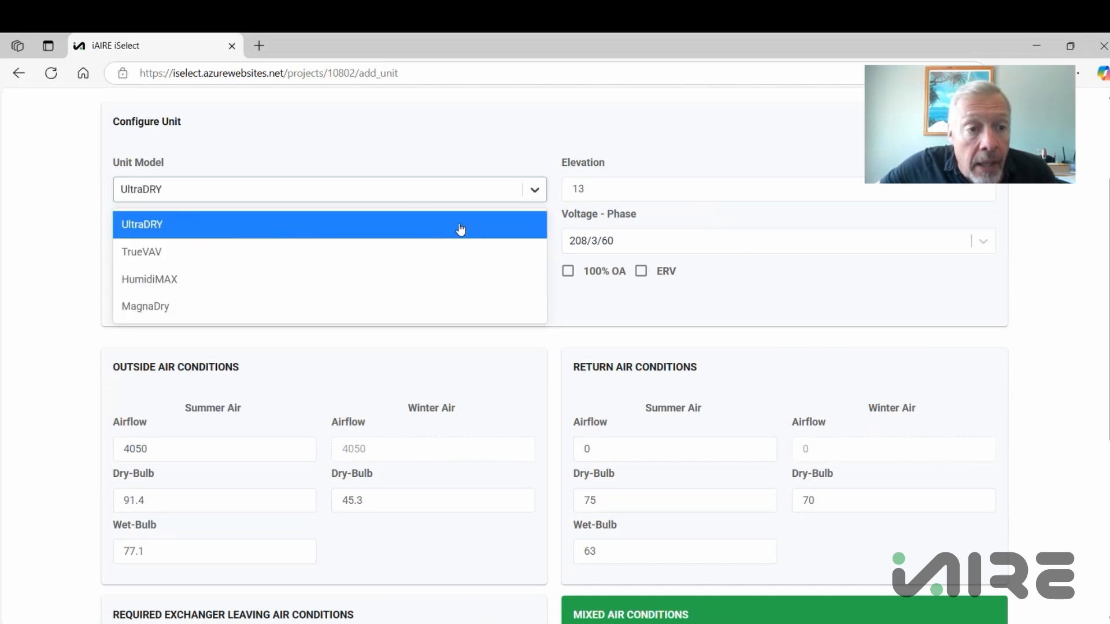
left_click(271, 255)
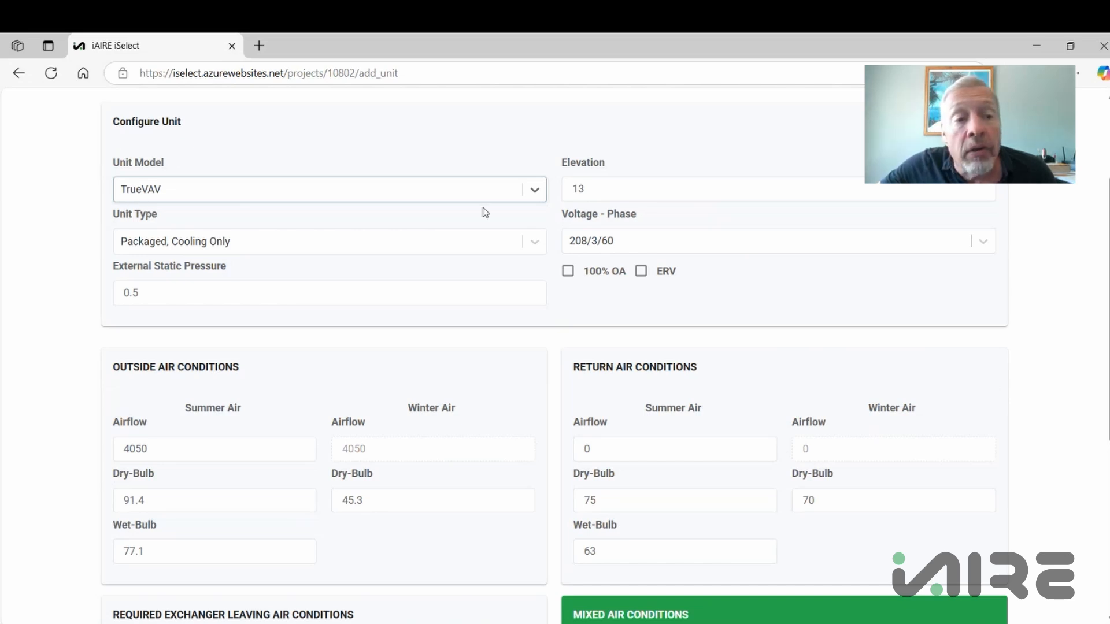
left_click(534, 193)
left_click(366, 226)
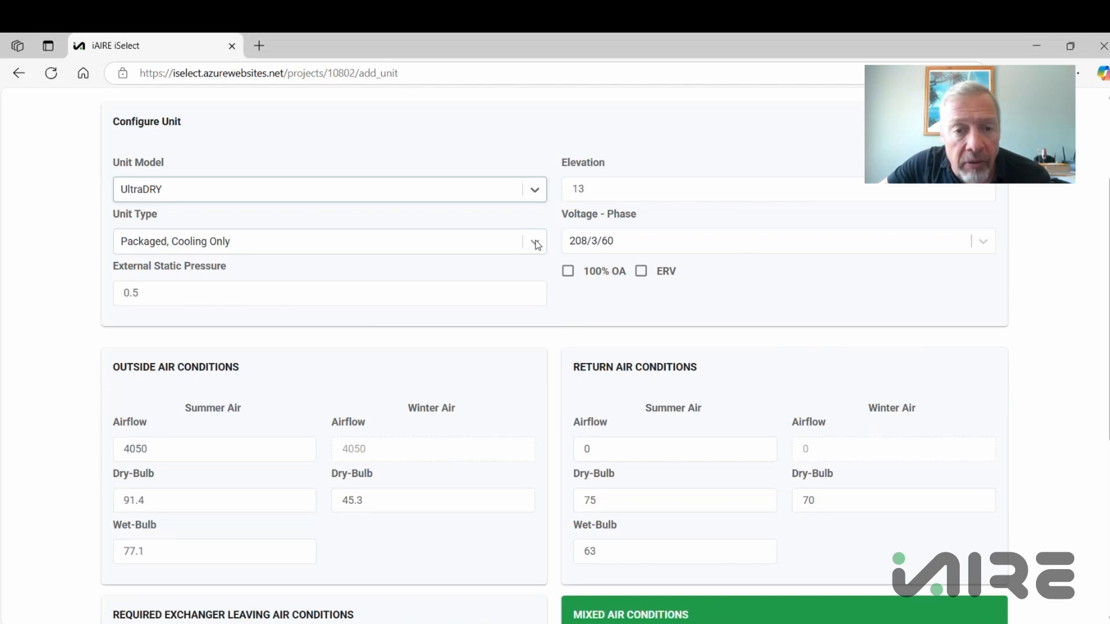
Step: Try the unit types Split, Cooling Only; Split, Heat Pump; and Water Source Heat Pump, then return to Packaged, Cooling Only
left_click(536, 243)
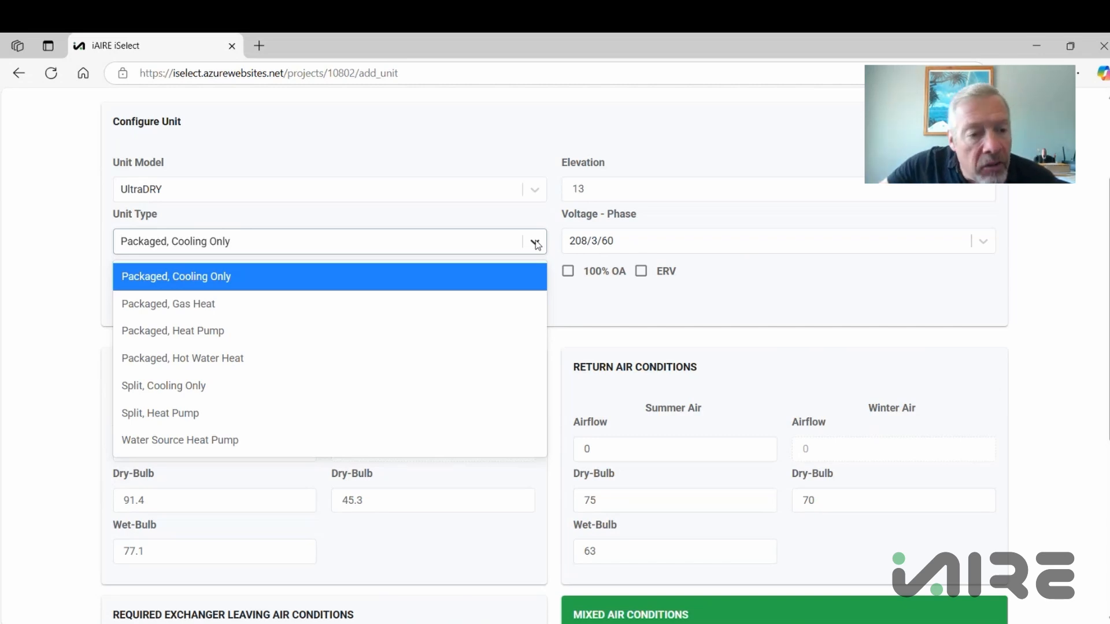
left_click(257, 385)
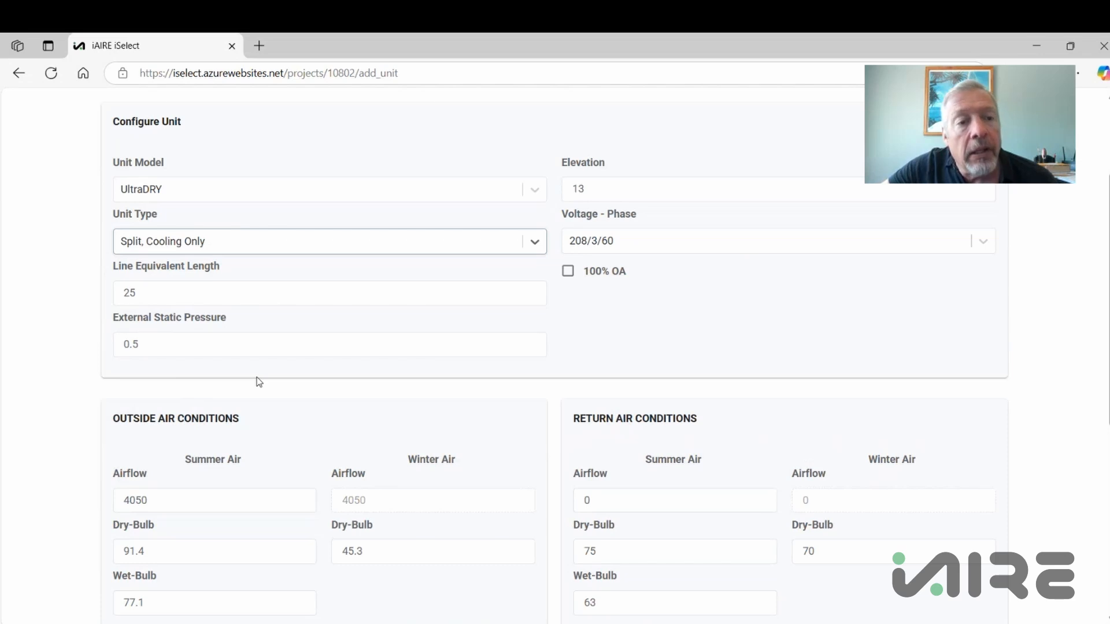
left_click(531, 244)
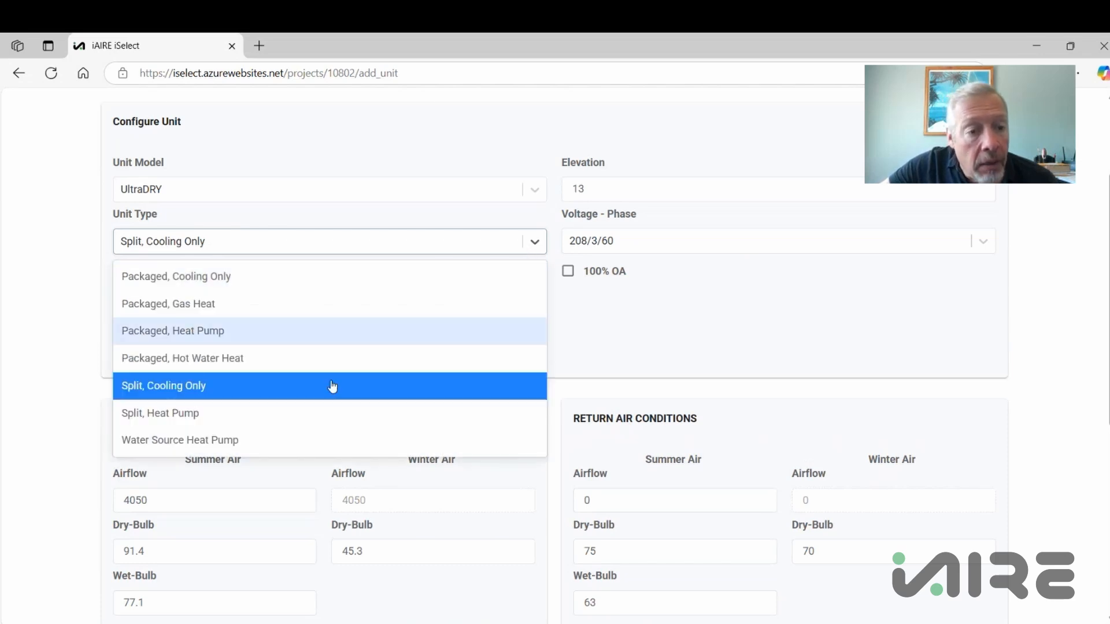
left_click(246, 414)
left_click(533, 242)
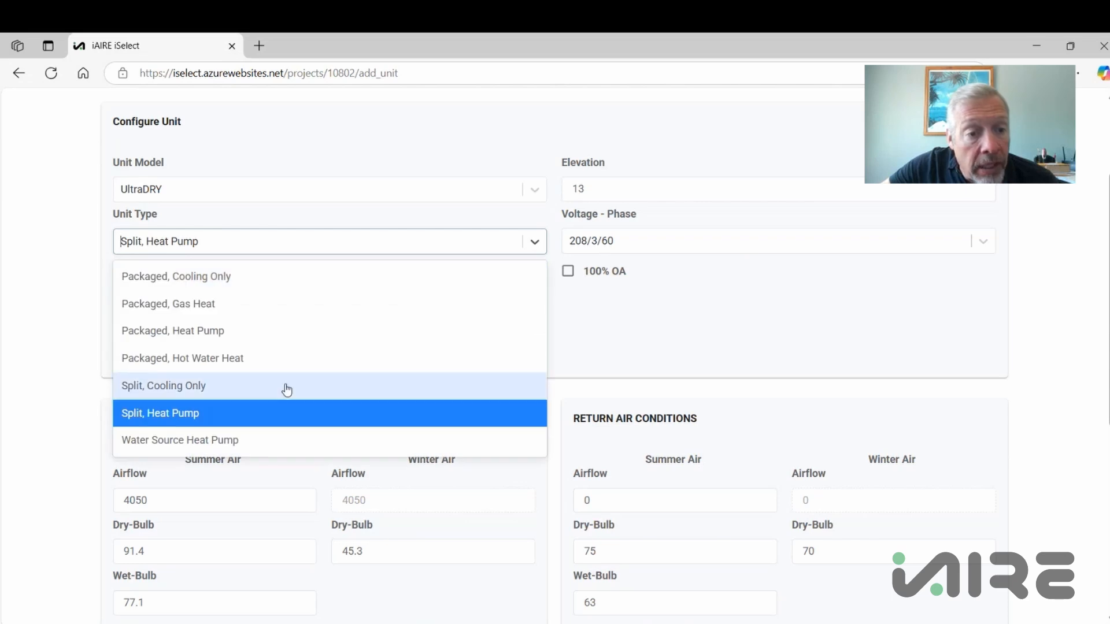
left_click(258, 440)
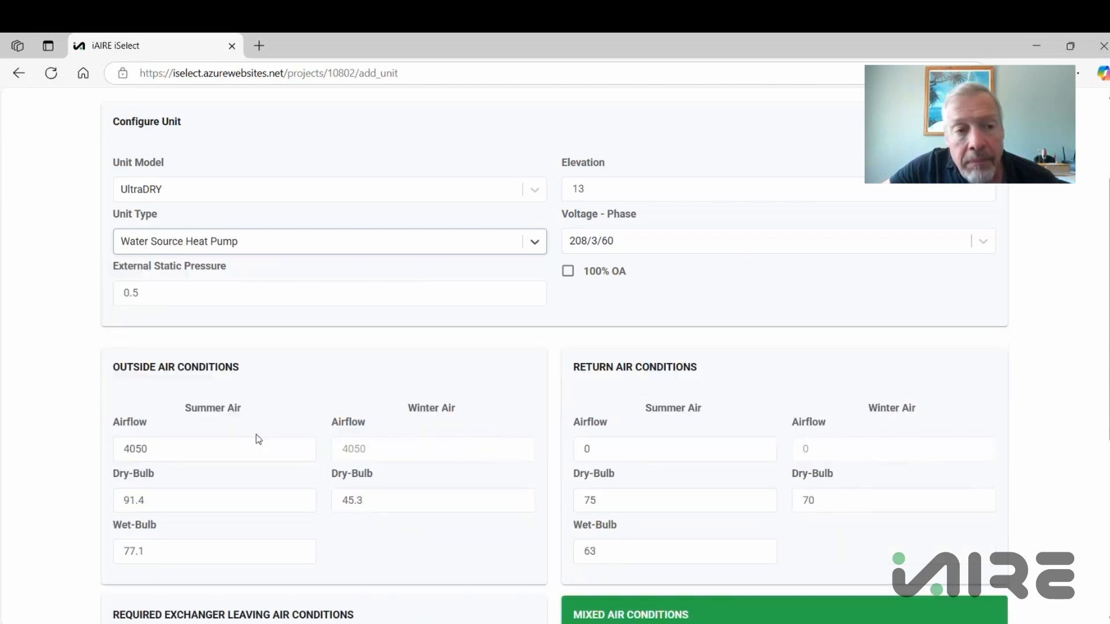
left_click(532, 245)
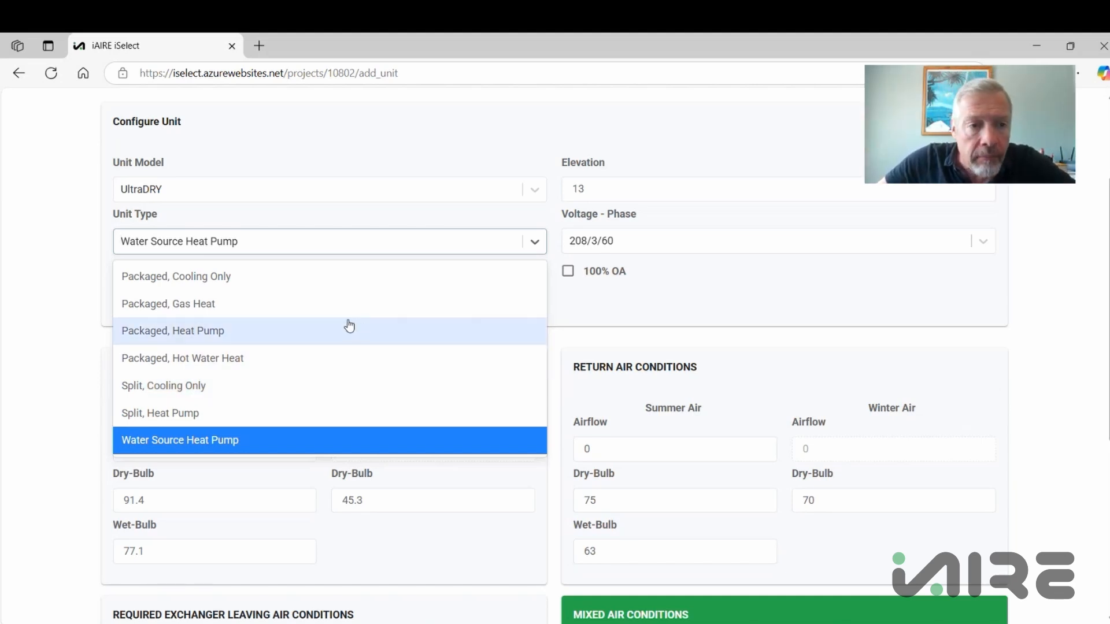
left_click(310, 281)
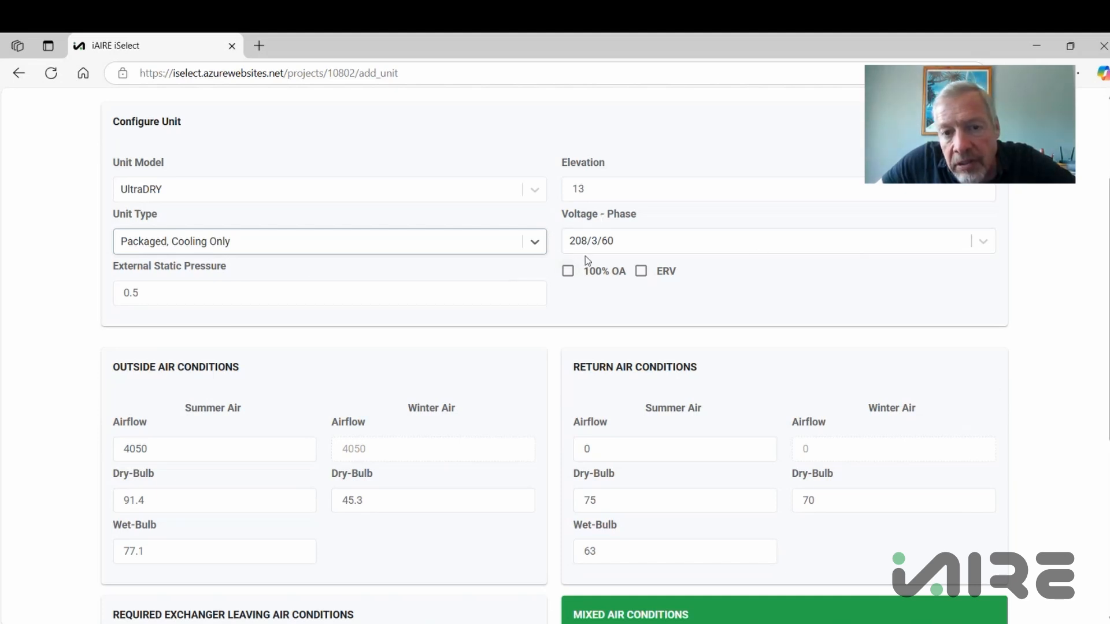
Step: Select 208/3/60 as the unit's voltage and phase, and set the external static pressure to 1.0
left_click(992, 241)
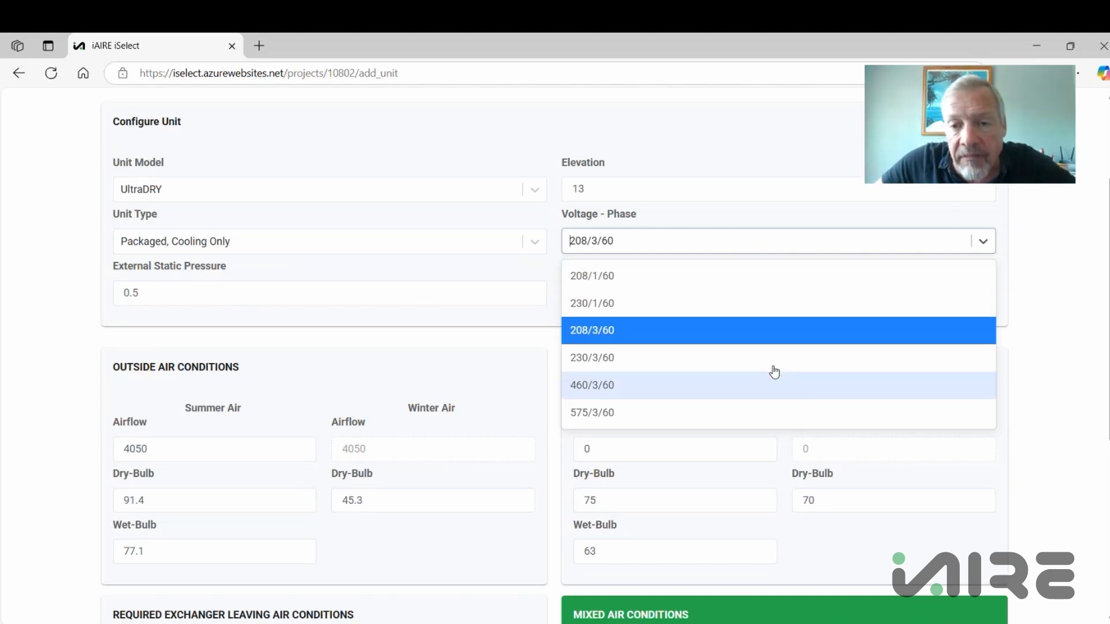
left_click(772, 336)
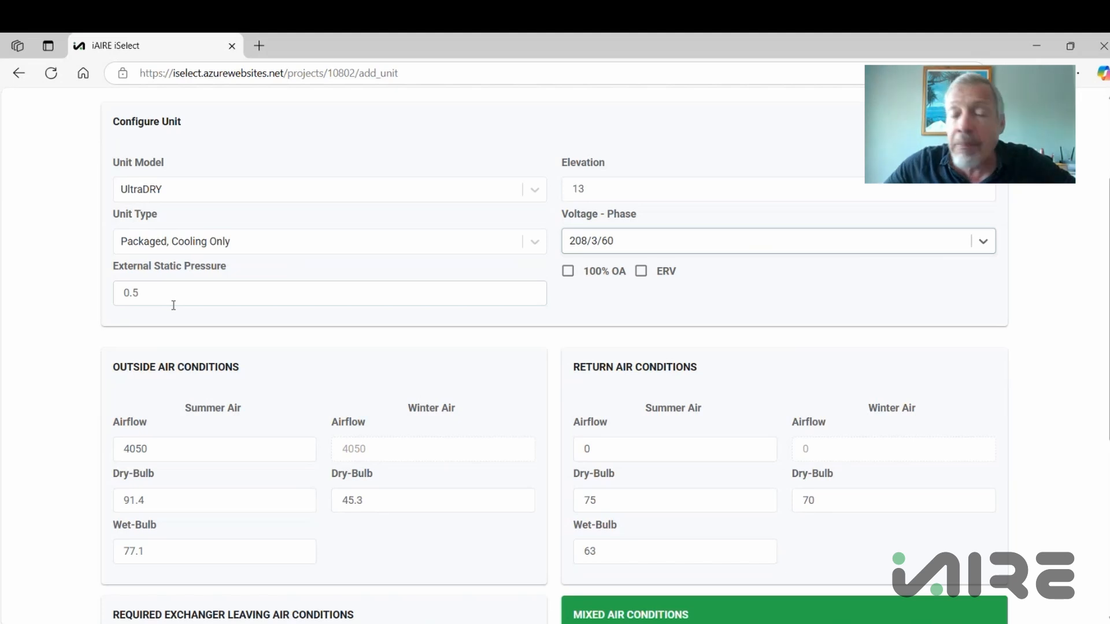
double_click(151, 293)
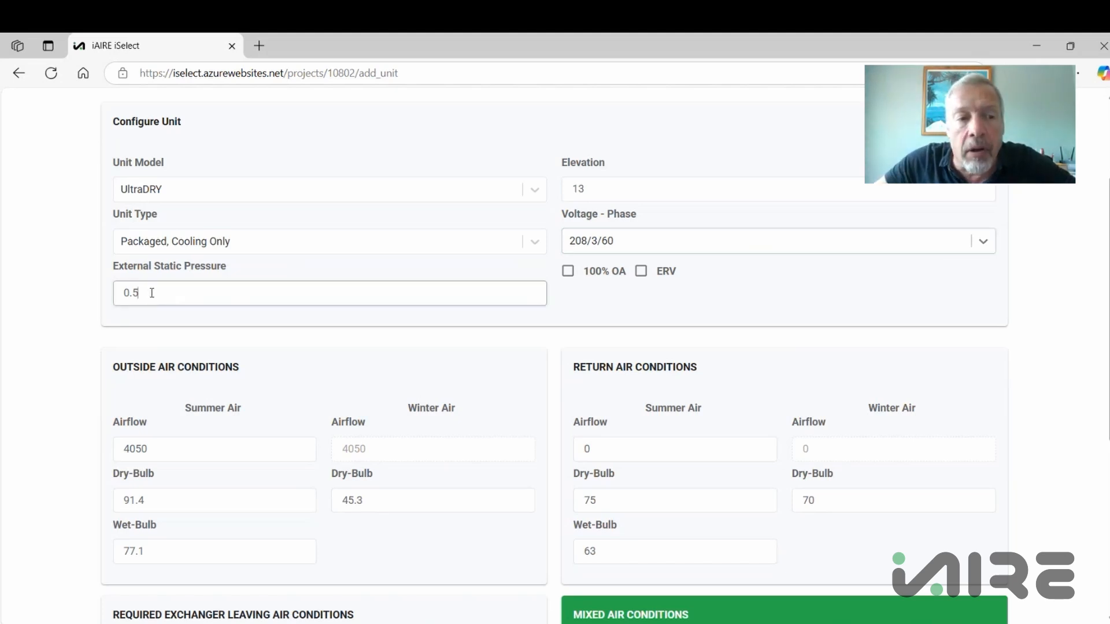
type("1.0")
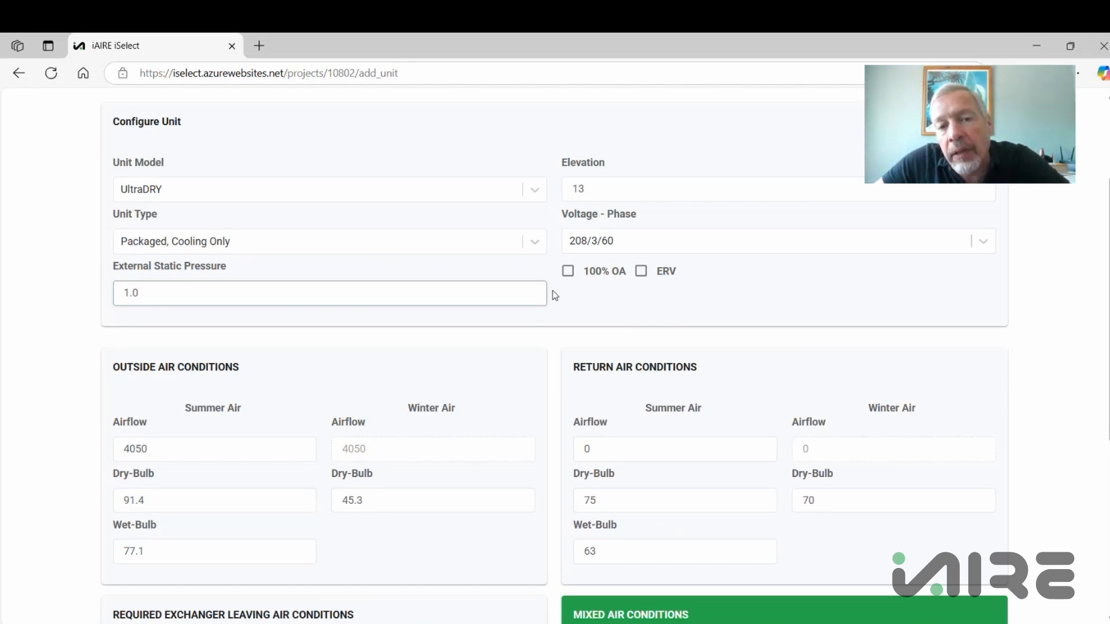
Step: Try the 100% OA option several times to compare the return and mixed air conditions, switching it off each time
left_click(567, 275)
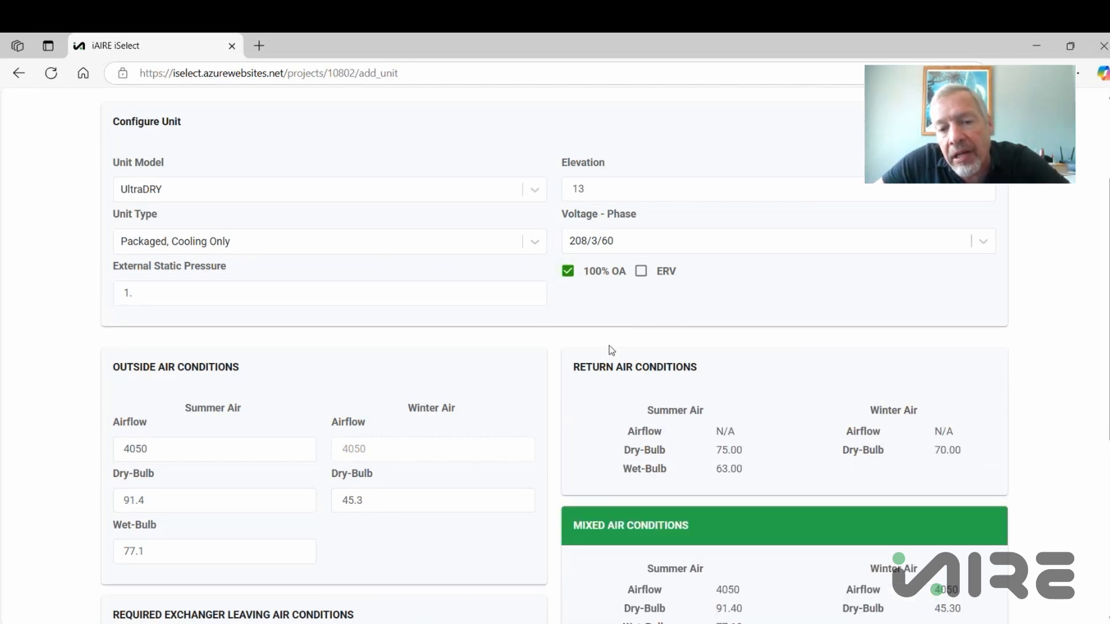
left_click(568, 276)
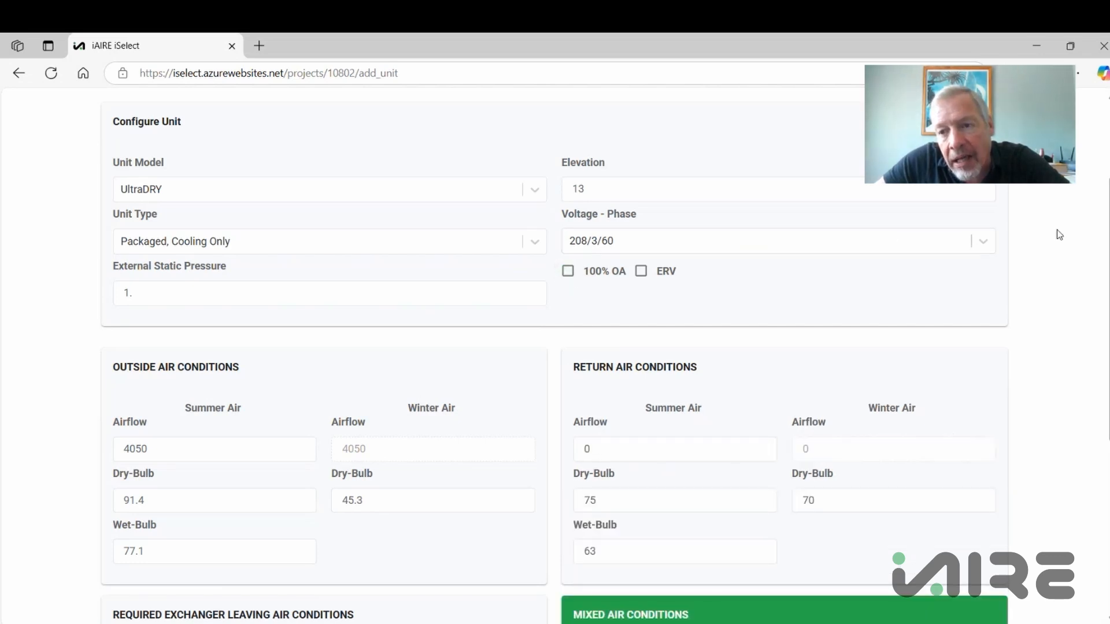
scroll(397, 247, "down", 2)
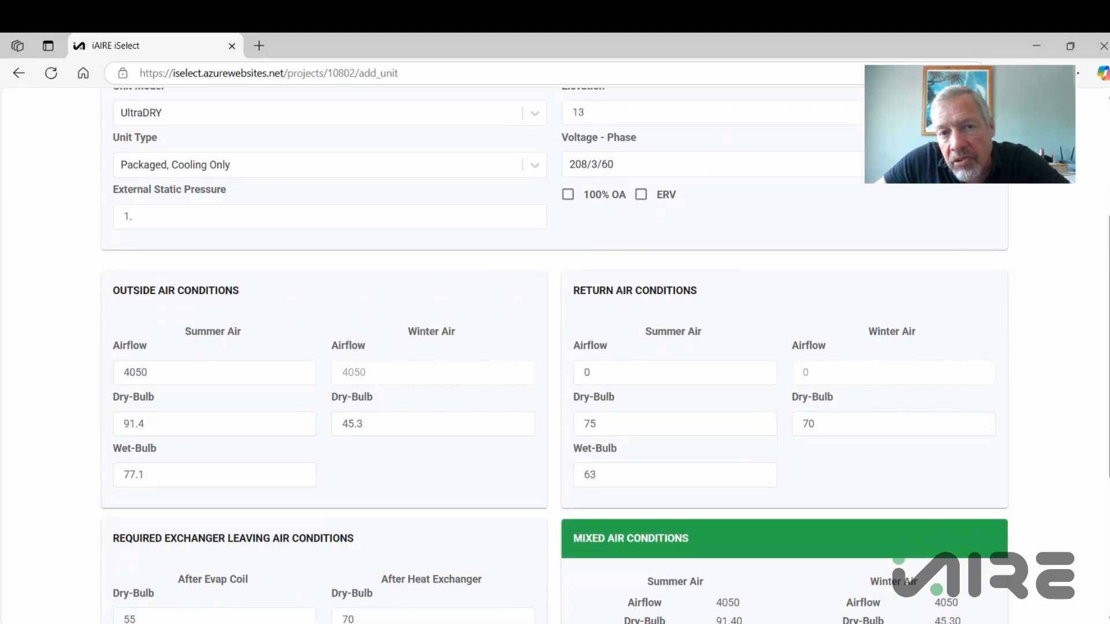
left_click(567, 187)
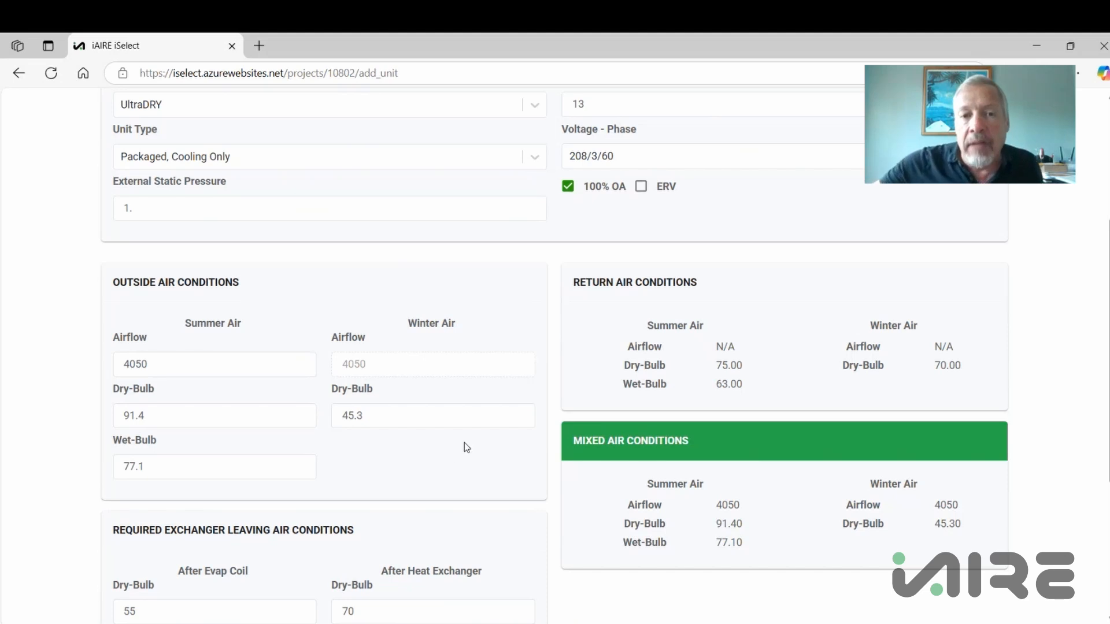
left_click(568, 187)
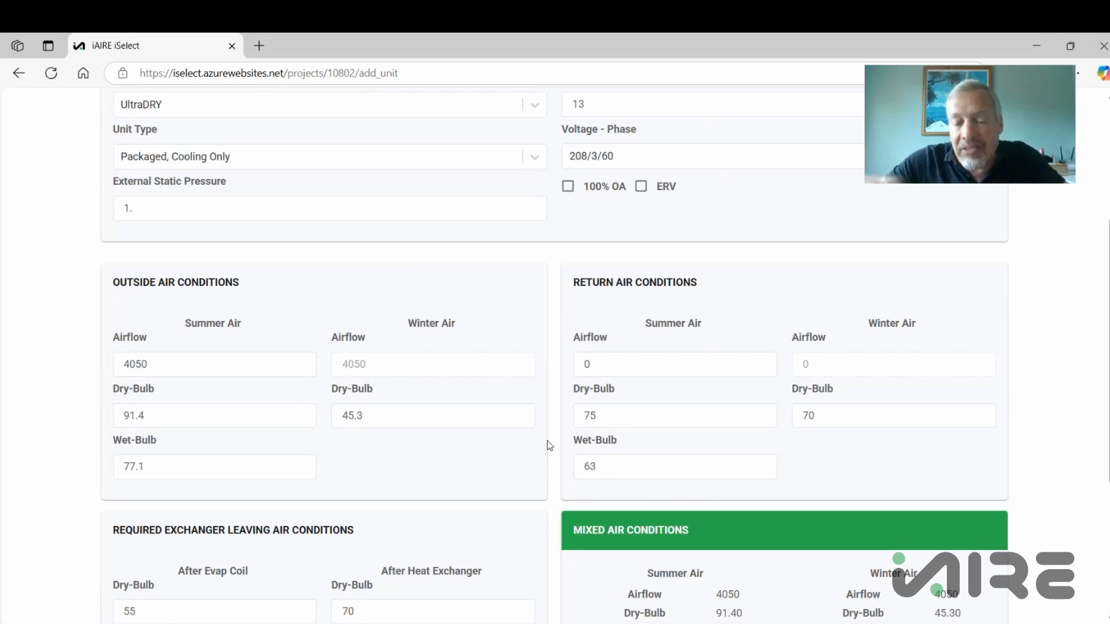
scroll(644, 370, "down", 4)
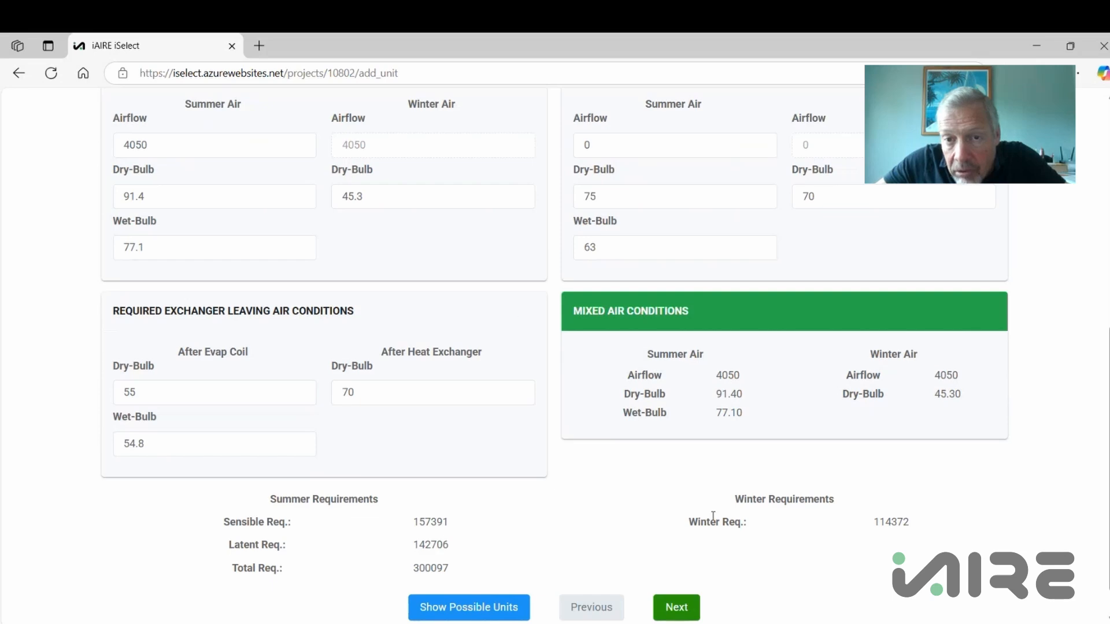
scroll(831, 449, "up", 7)
scroll(830, 448, "down", 3)
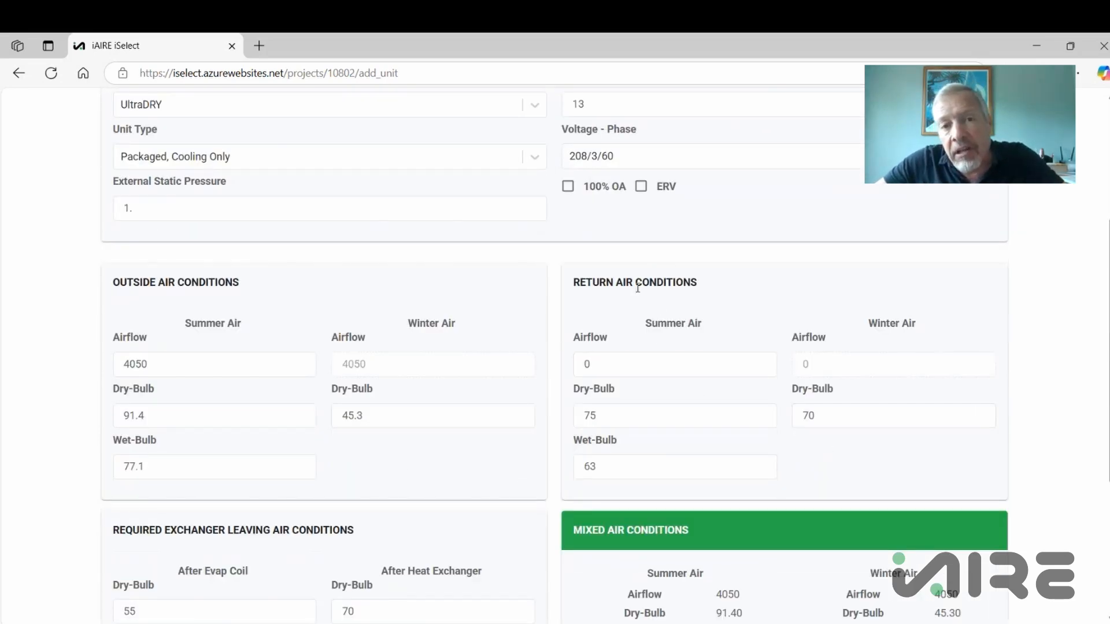
left_click(568, 190)
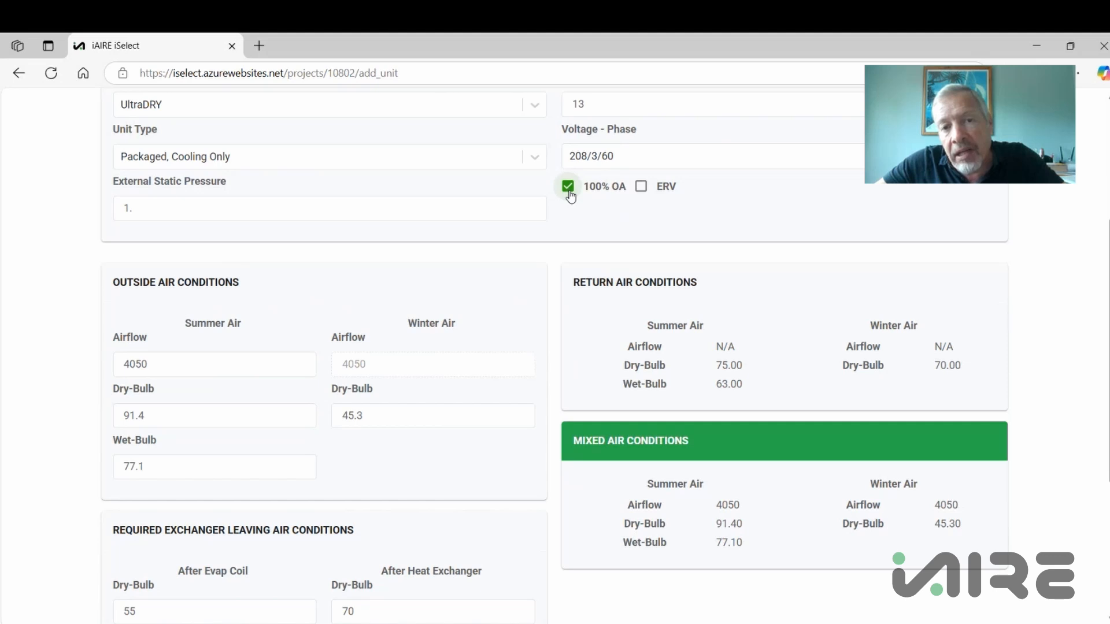
left_click(568, 189)
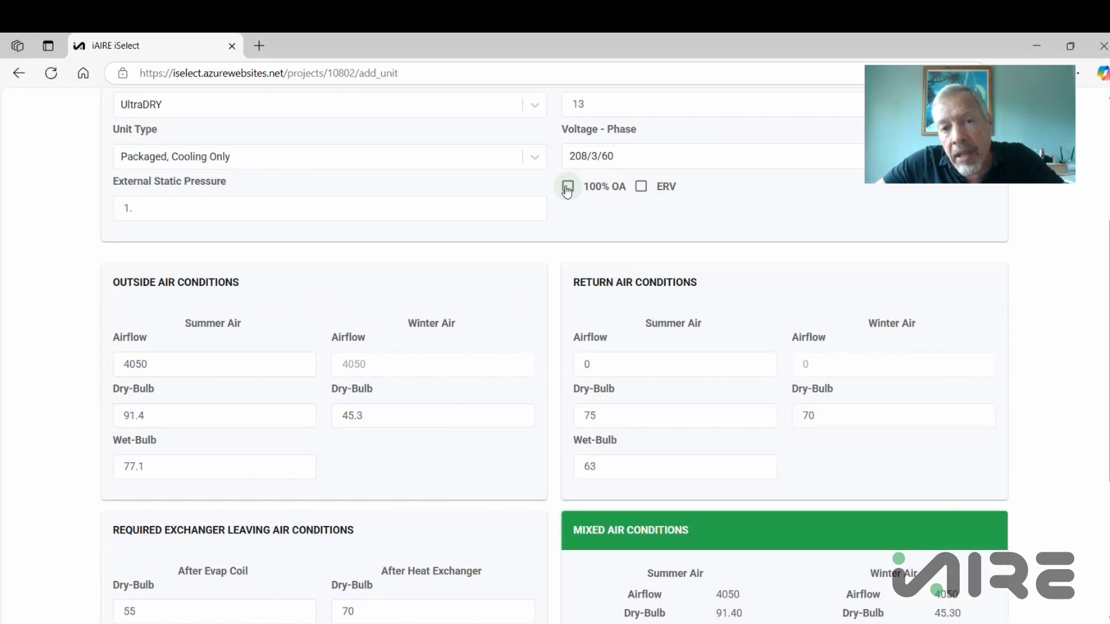
Step: Enable the ERV option for the unit and review the ERV supply air conditions
left_click(641, 189)
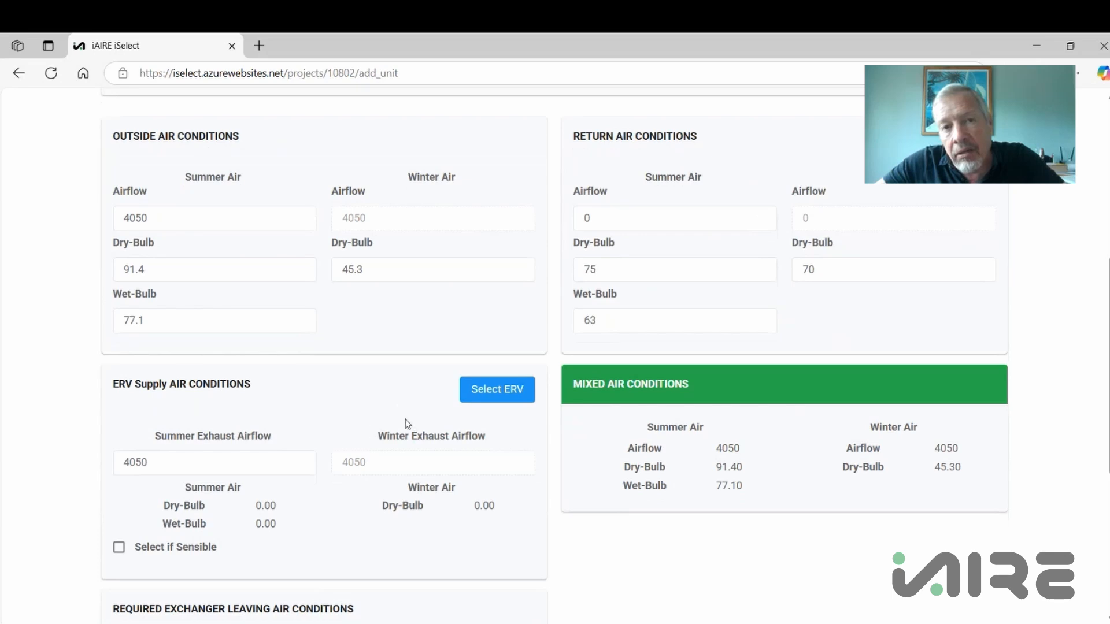
scroll(414, 419, "up", 1)
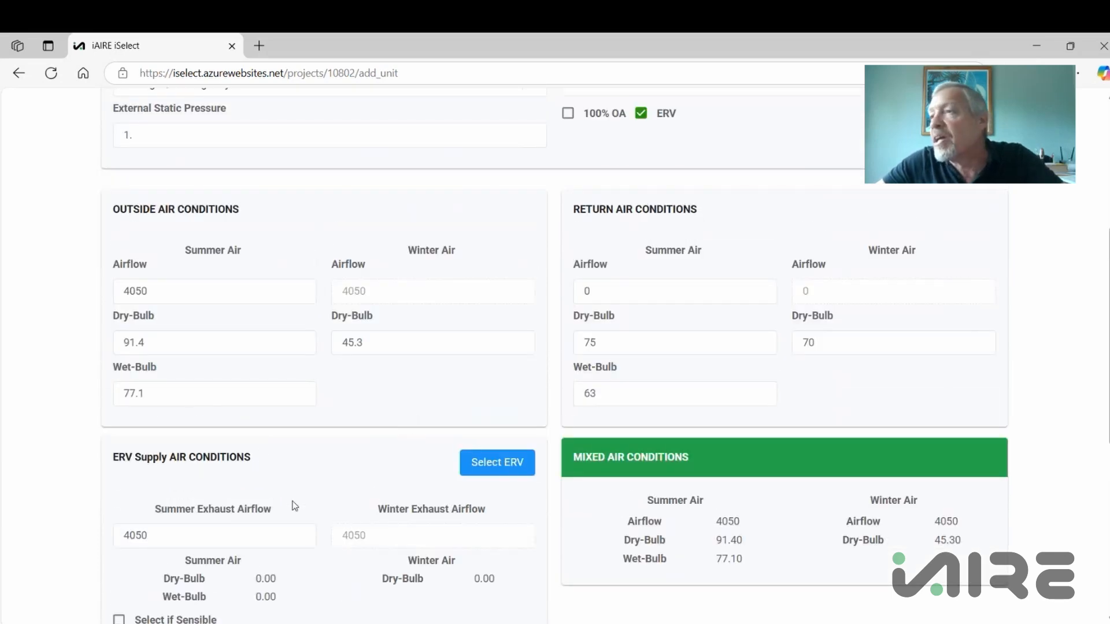
left_click(642, 115)
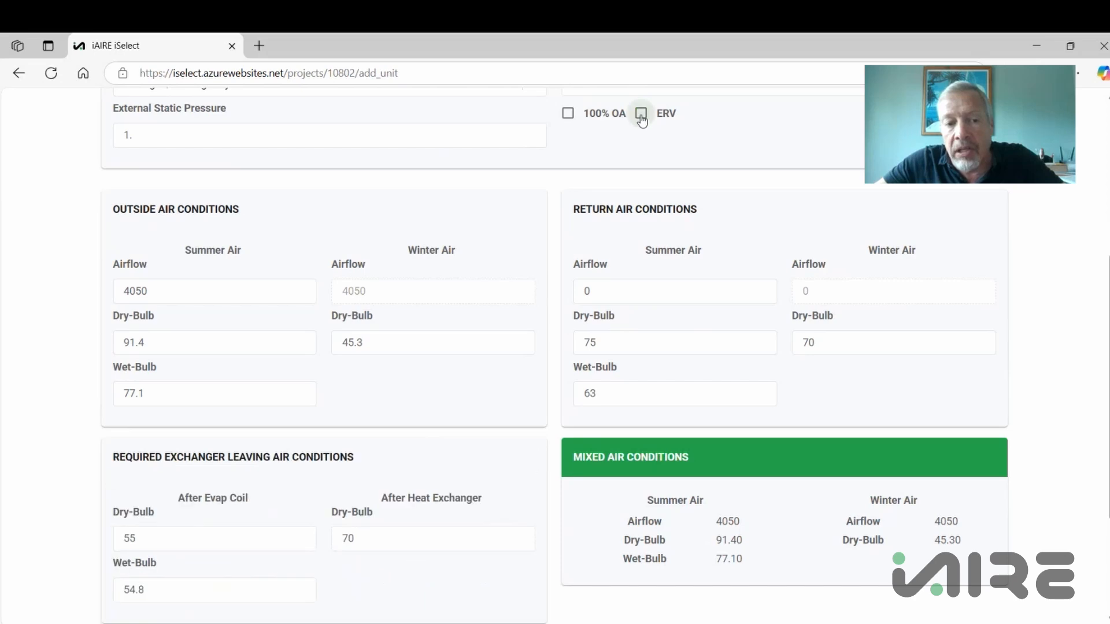
left_click(641, 115)
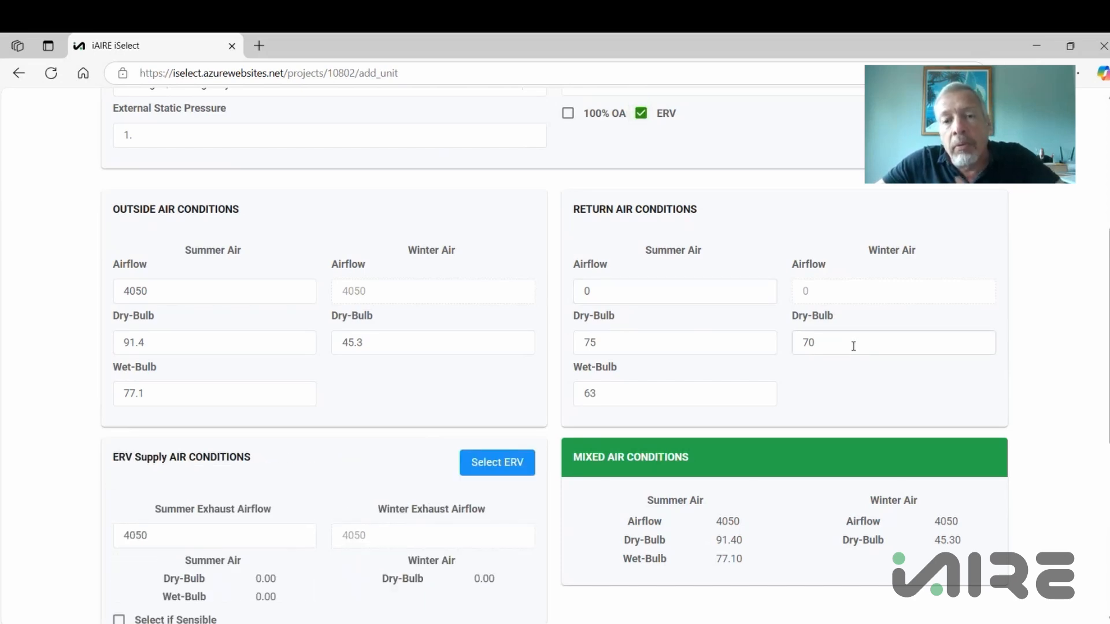
scroll(850, 343, "up", 1)
scroll(851, 343, "up", 1)
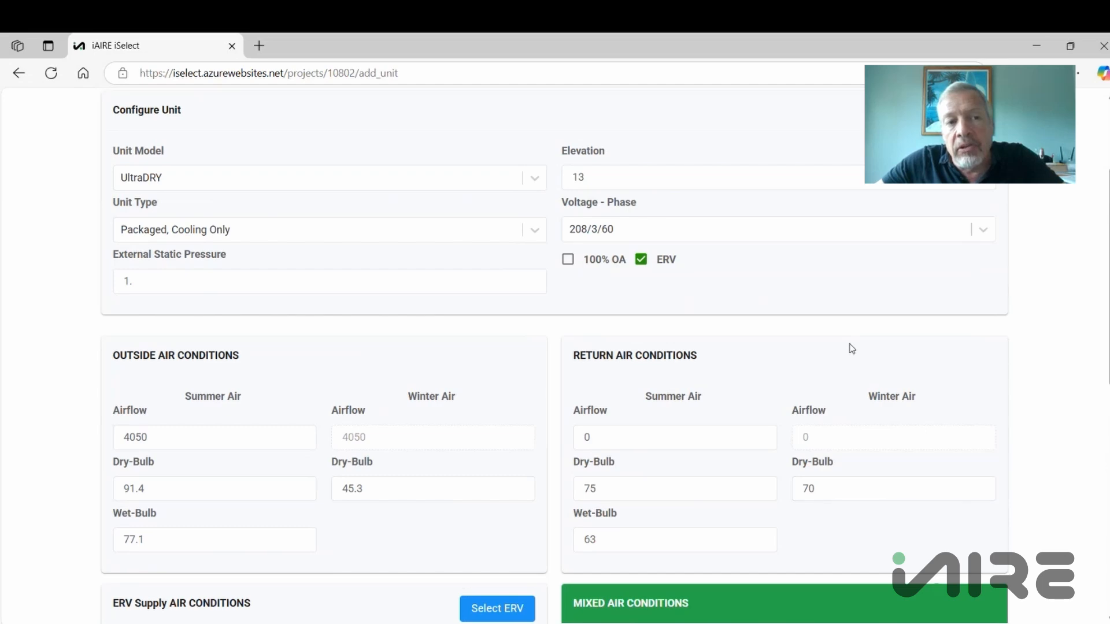
scroll(852, 349, "down", 2)
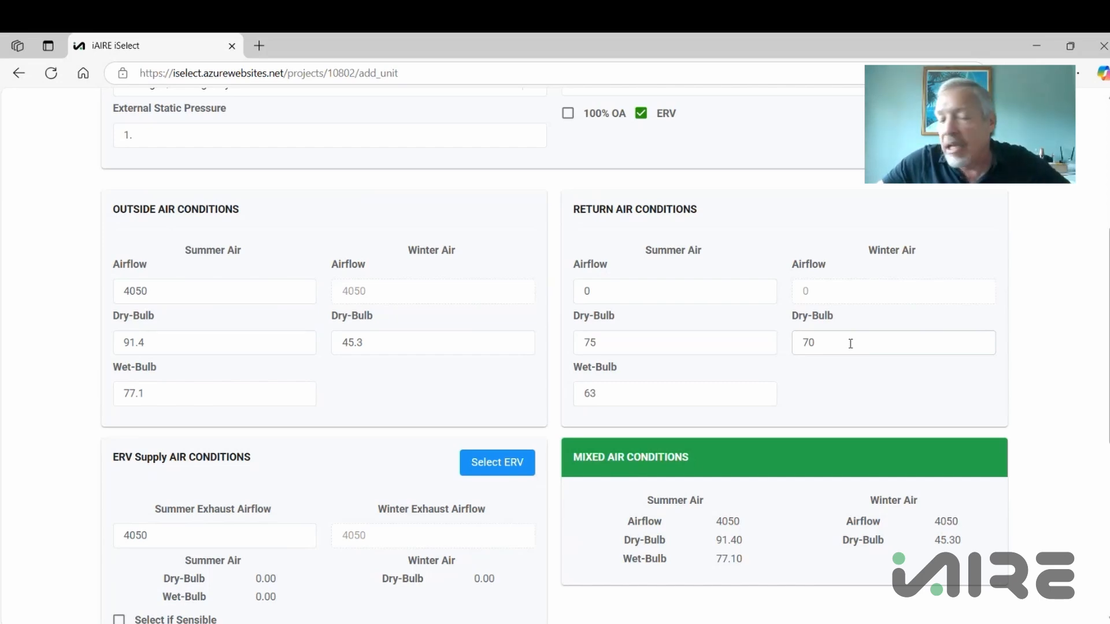
scroll(848, 345, "down", 1)
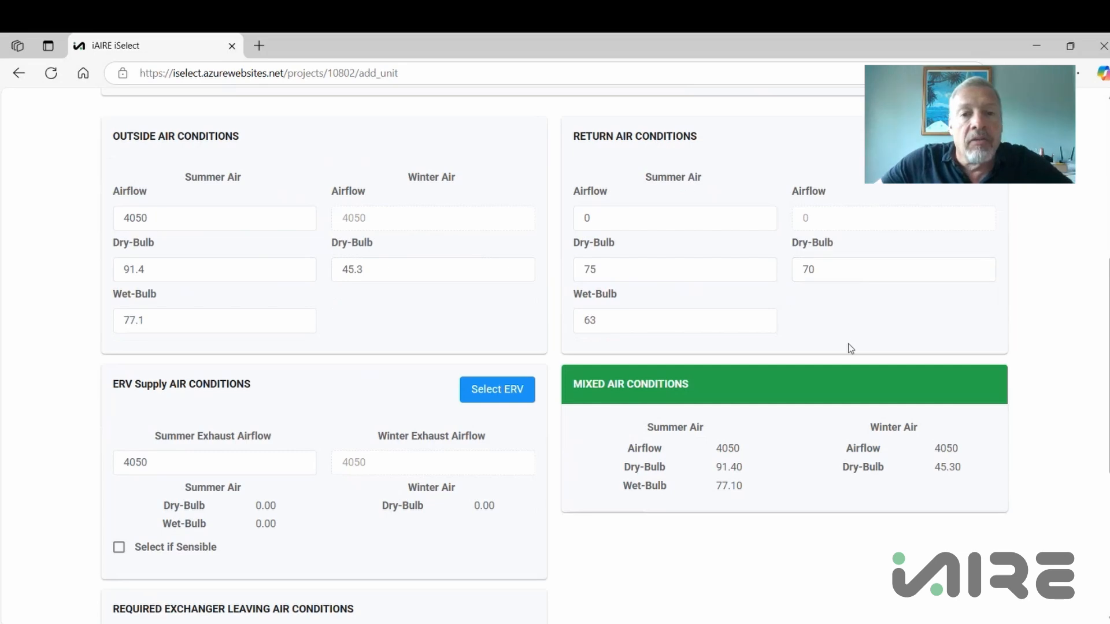
Step: Set the summer airflow to 2500 for both the outside air and the return air
double_click(166, 219)
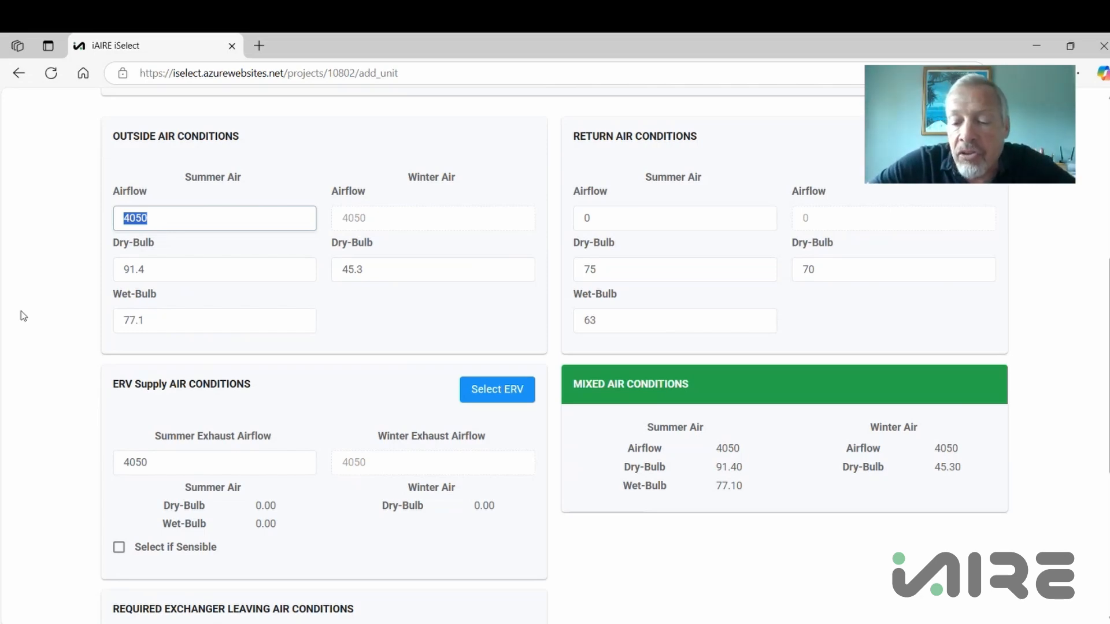
type("2500")
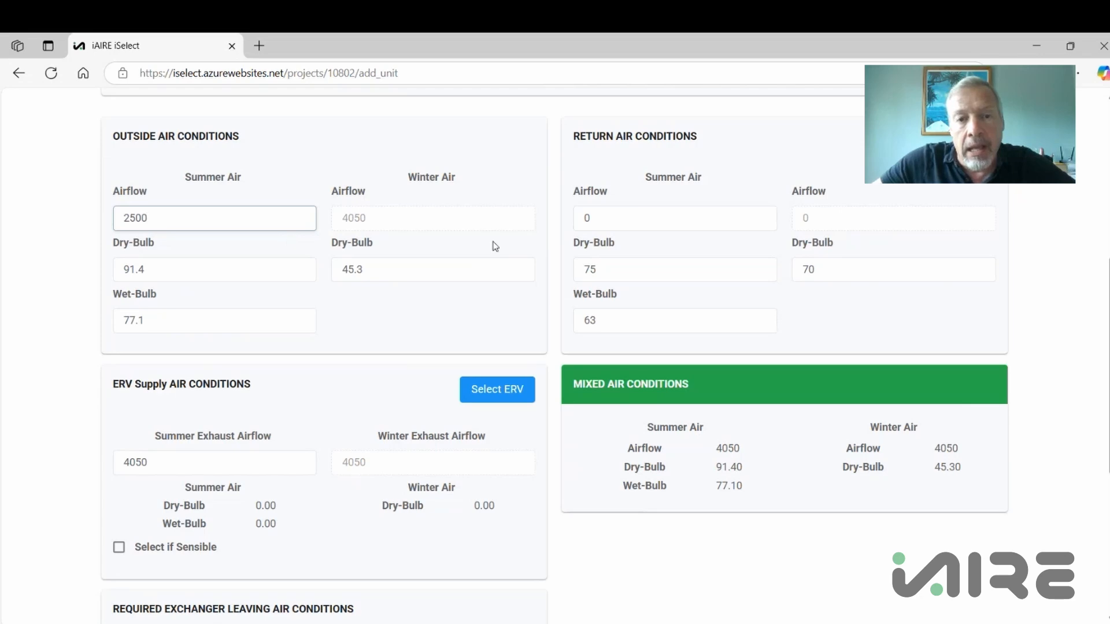
left_click(610, 210)
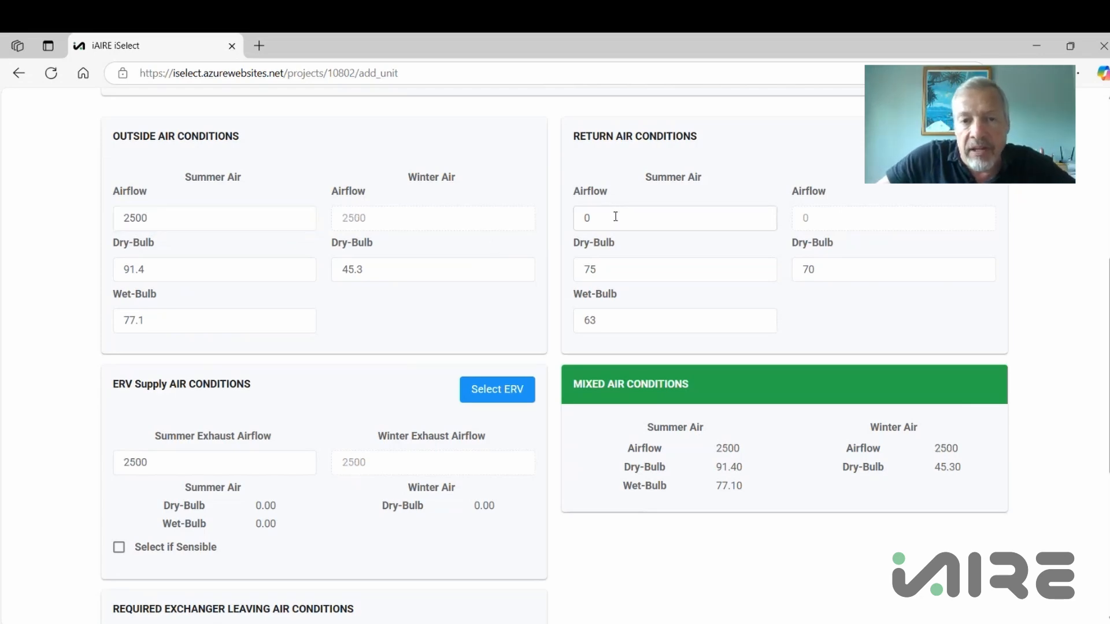
left_click(611, 213)
key("BackSpace")
type("2500")
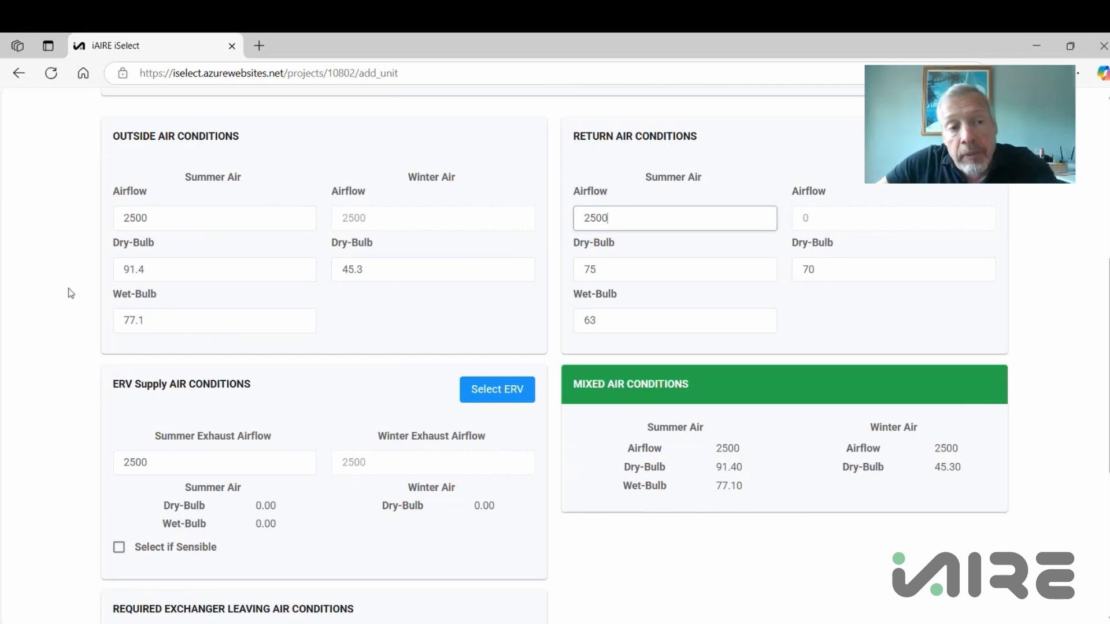
Step: Set the outside air summer conditions to 95 dry-bulb and 80 wet-bulb
left_click(180, 268)
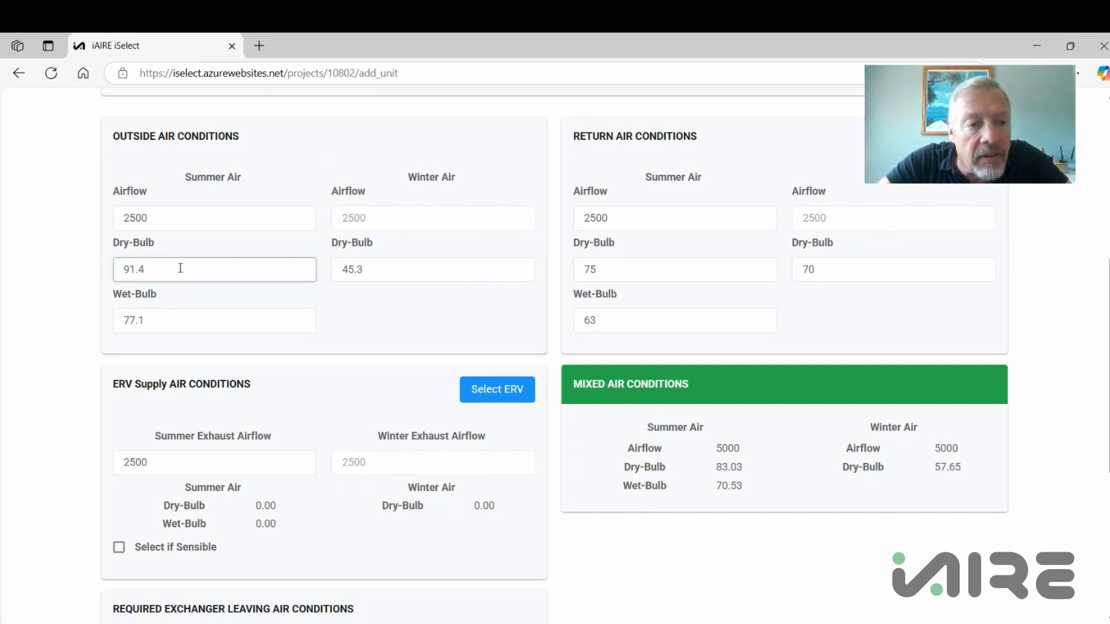
key("BackSpace")
key("BackSpace")
key("BackSpace")
key("BackSpace")
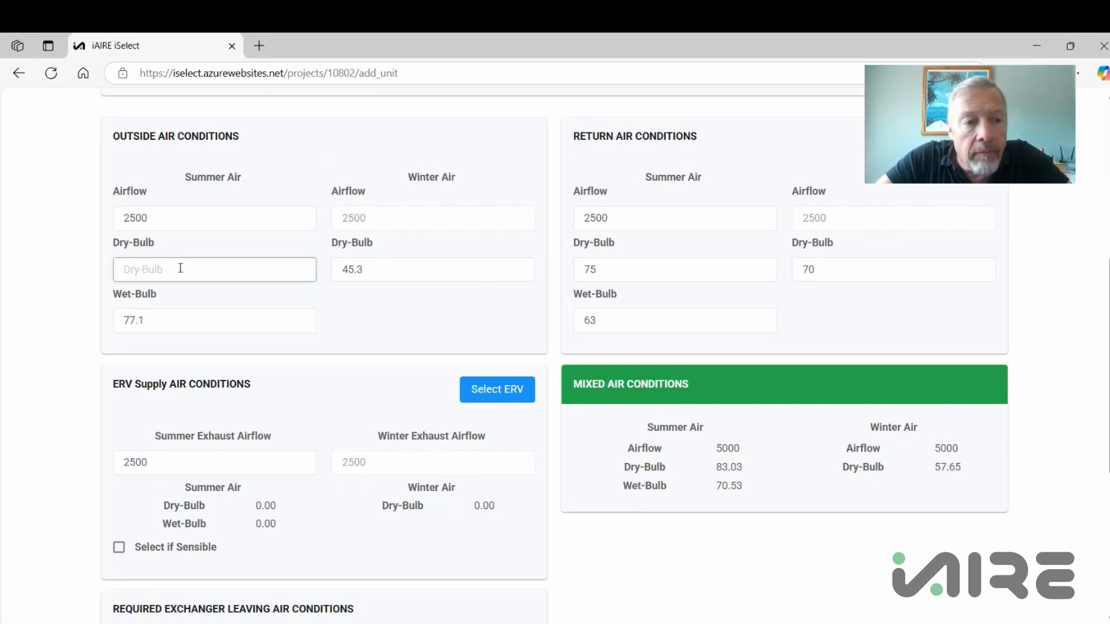
type("95")
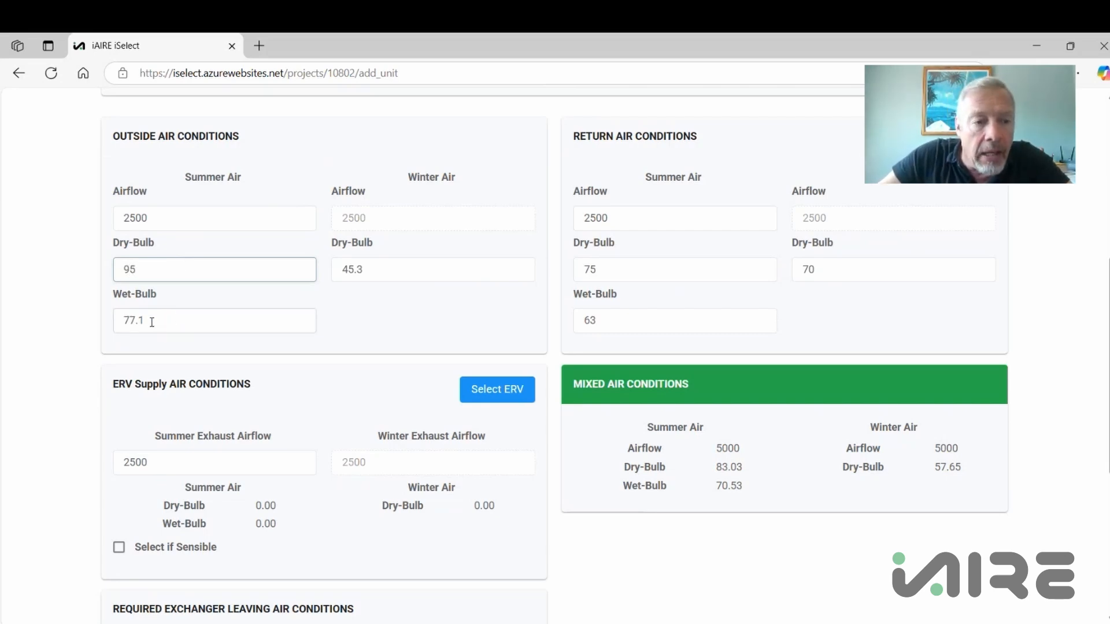
left_click_drag(151, 321, 126, 323)
type("80")
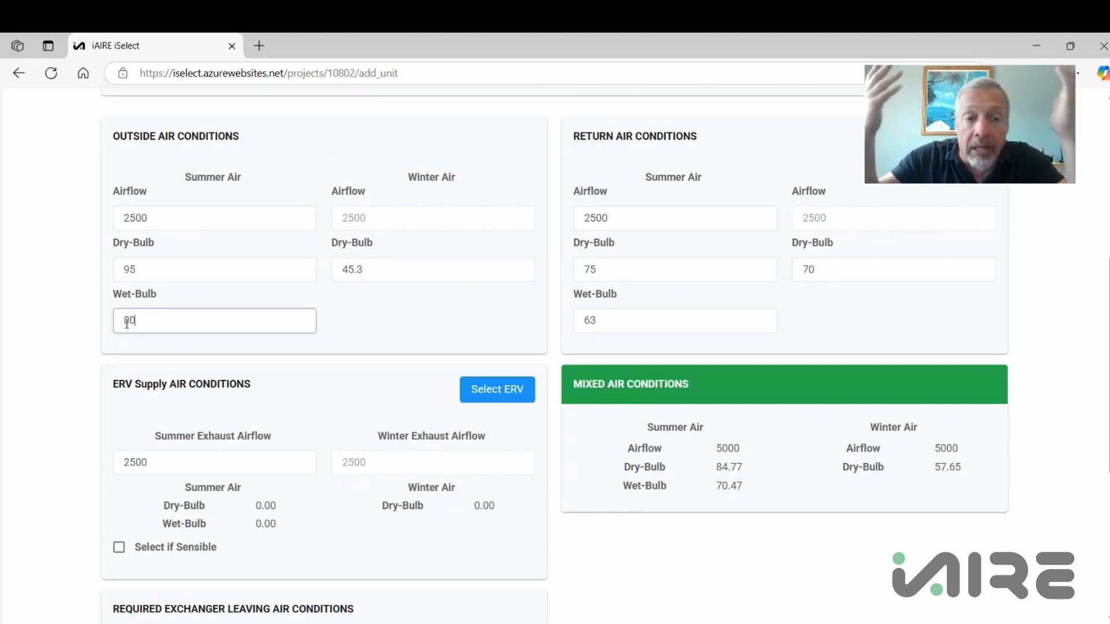
Step: Try a summer dry-bulb of 76 for the return air, then set it back to 75
left_click(401, 255)
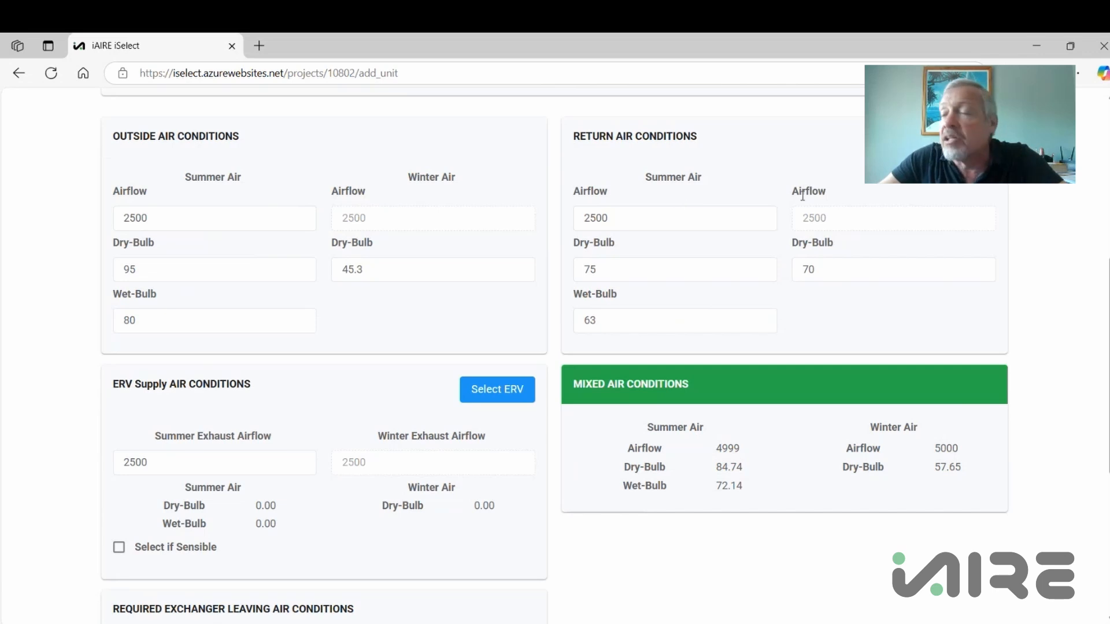
left_click(707, 264)
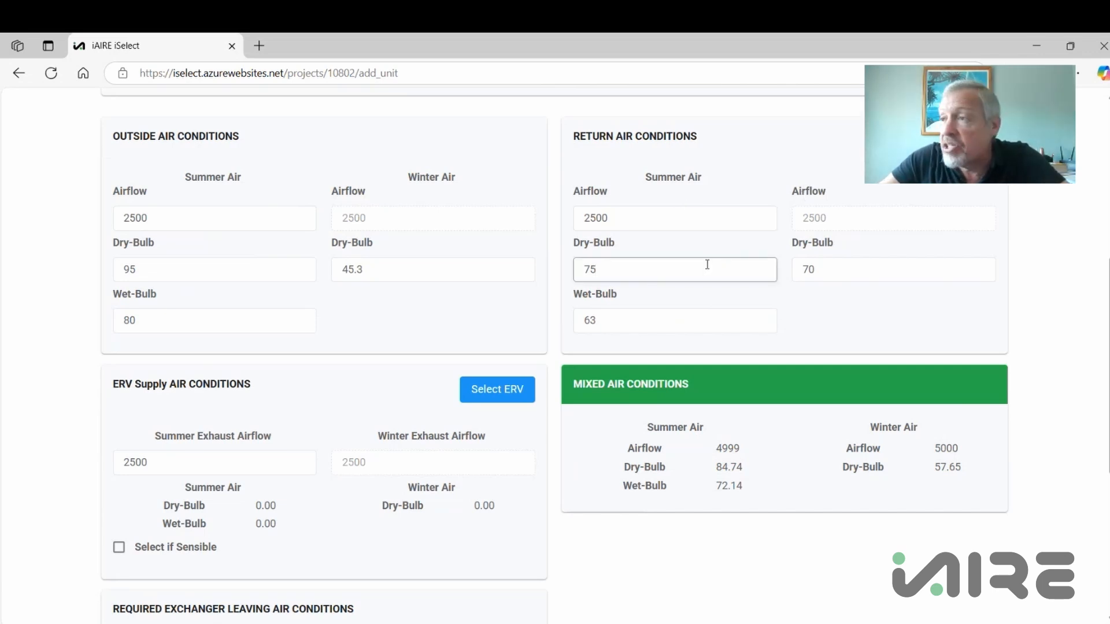
key("BackSpace")
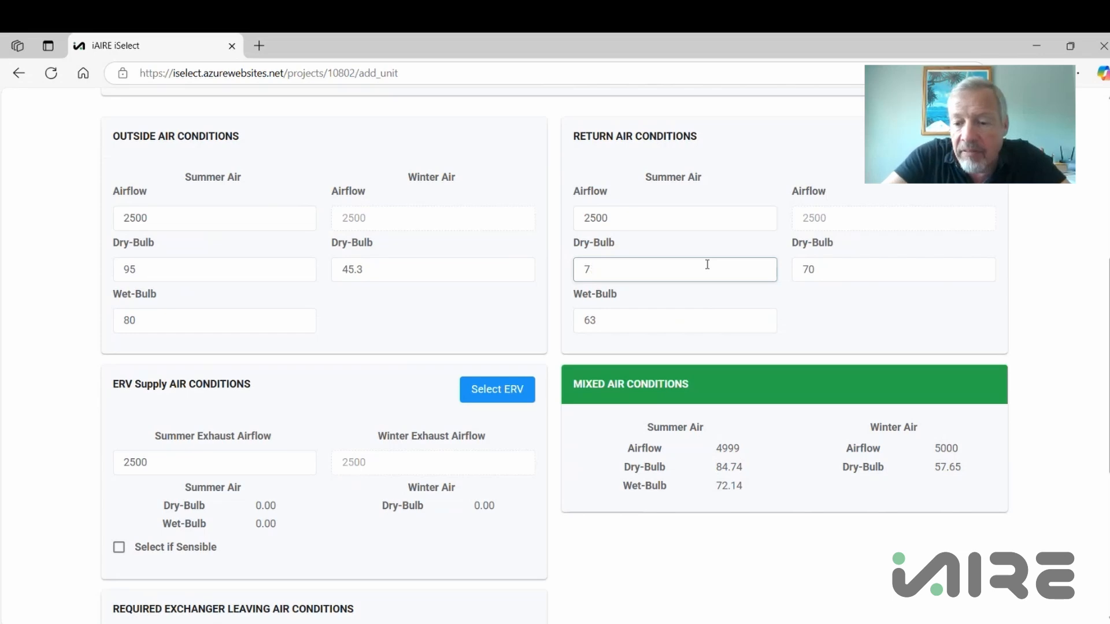
type("6")
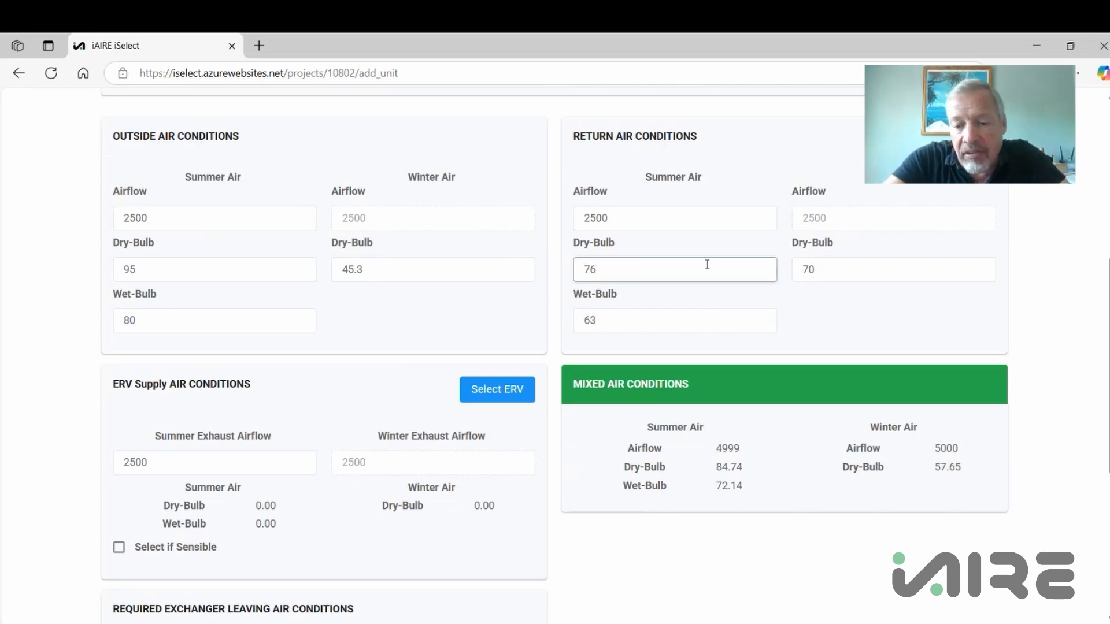
key("BackSpace")
type("5")
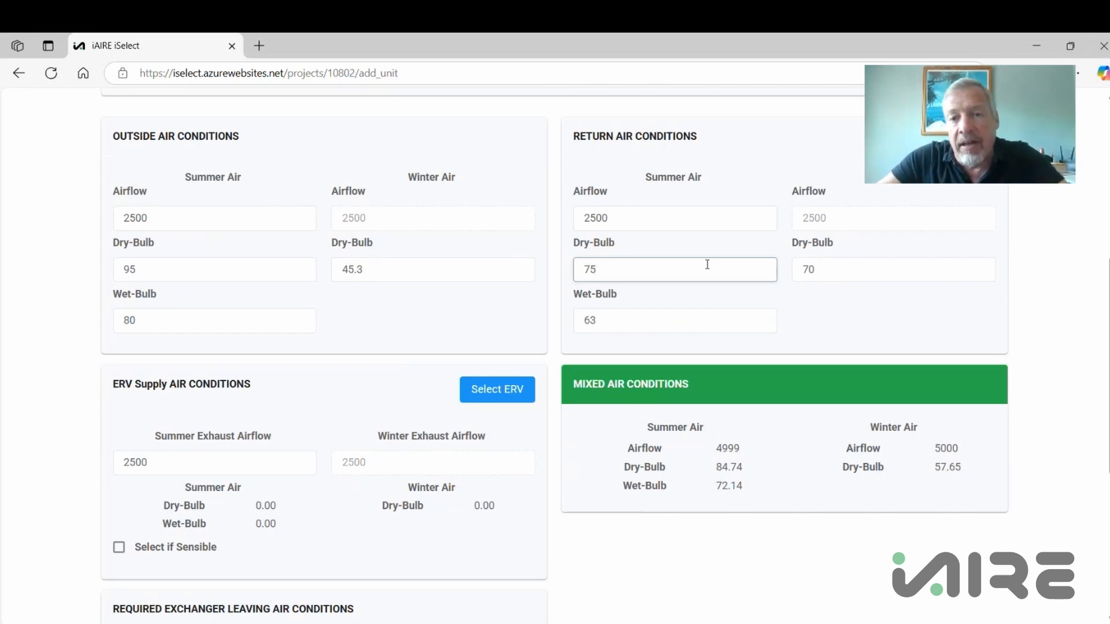
Step: Try a winter dry-bulb of 68 for the return air, then set it back to 70
left_click(853, 268)
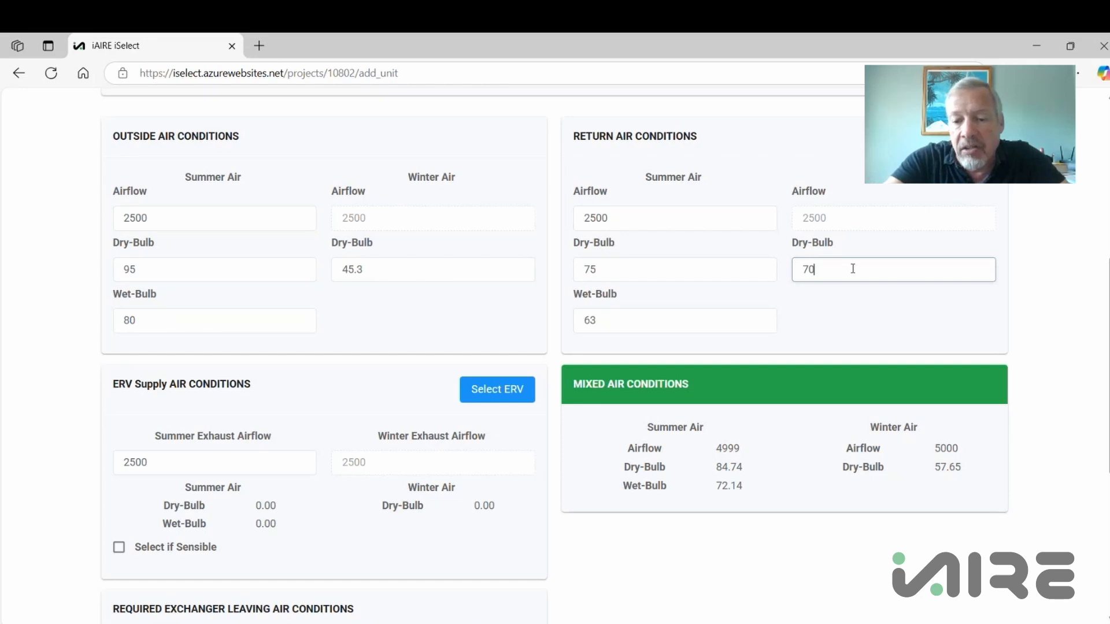
key("BackSpace")
key("BackSpace")
type("68")
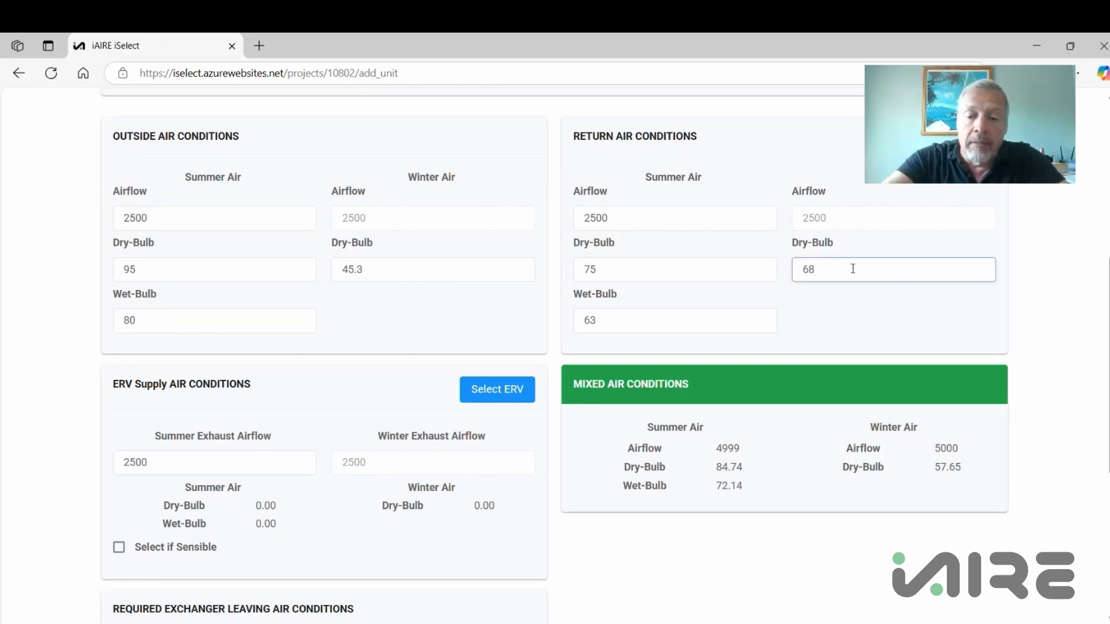
key("BackSpace")
key("BackSpace")
type("70")
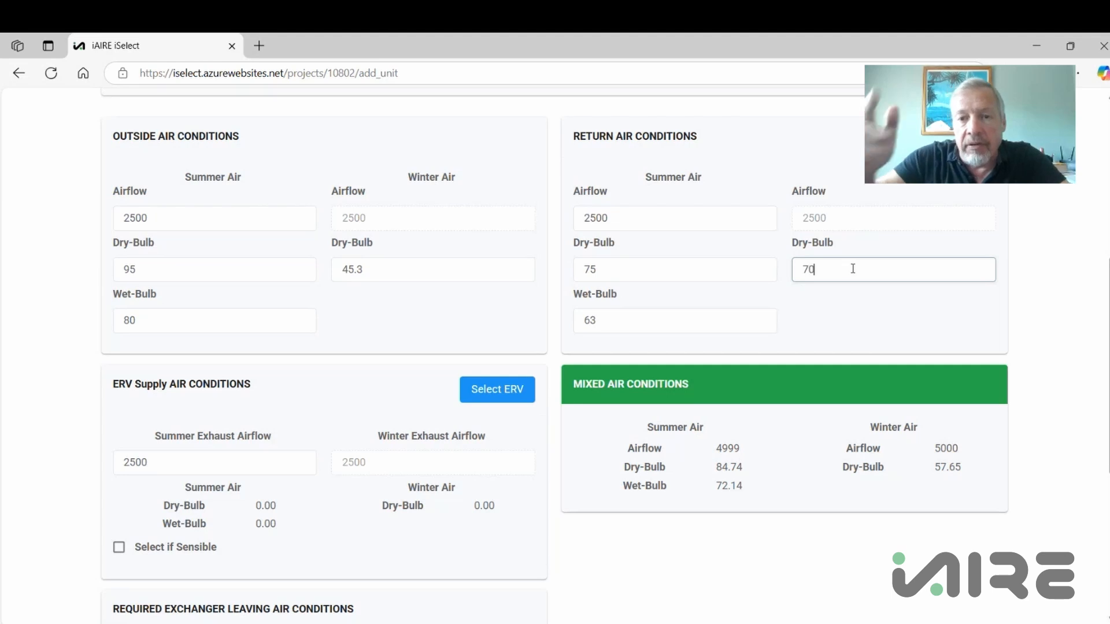
Step: Compare the available ERV models and add the 36H model with the 36 wheel and high airflow capability to the unit
left_click(487, 391)
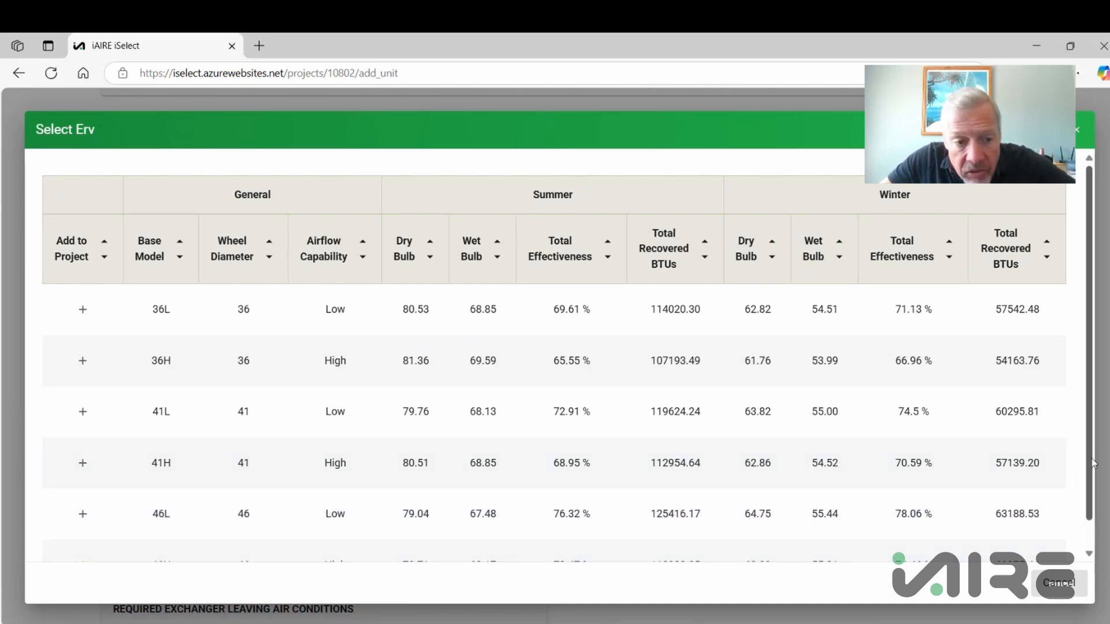
left_click_drag(1089, 463, 1087, 485)
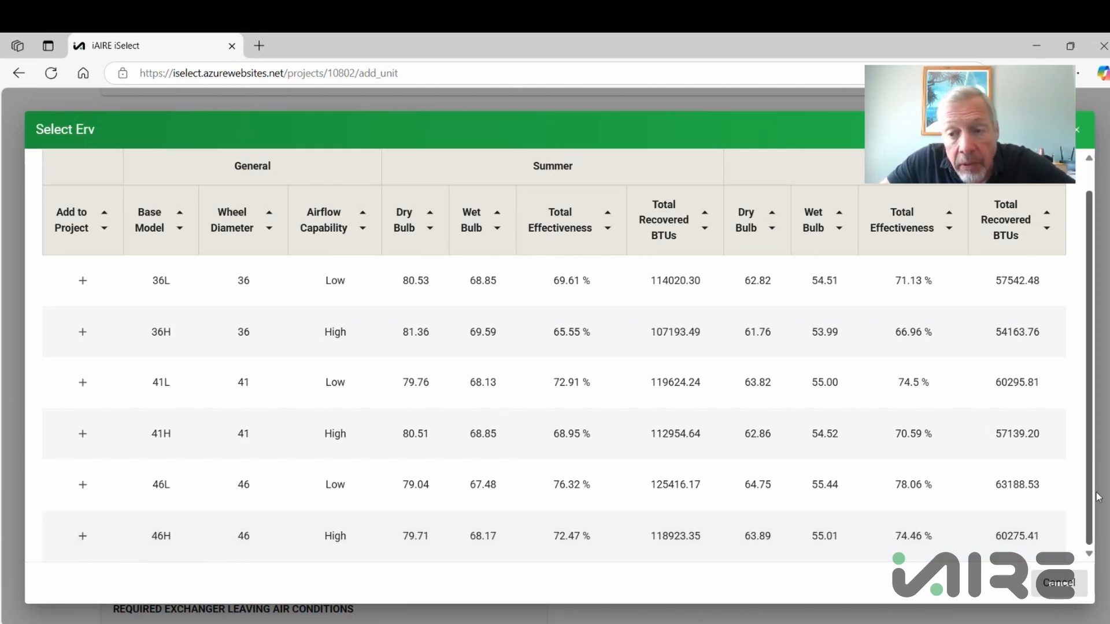
scroll(1089, 464, "up", 1)
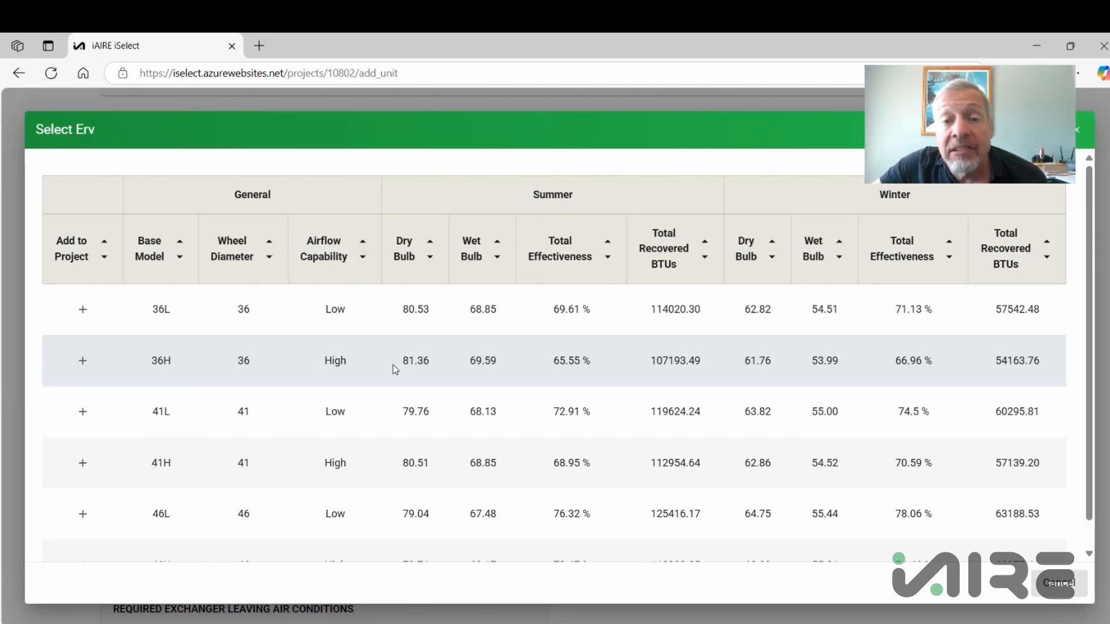
left_click(83, 361)
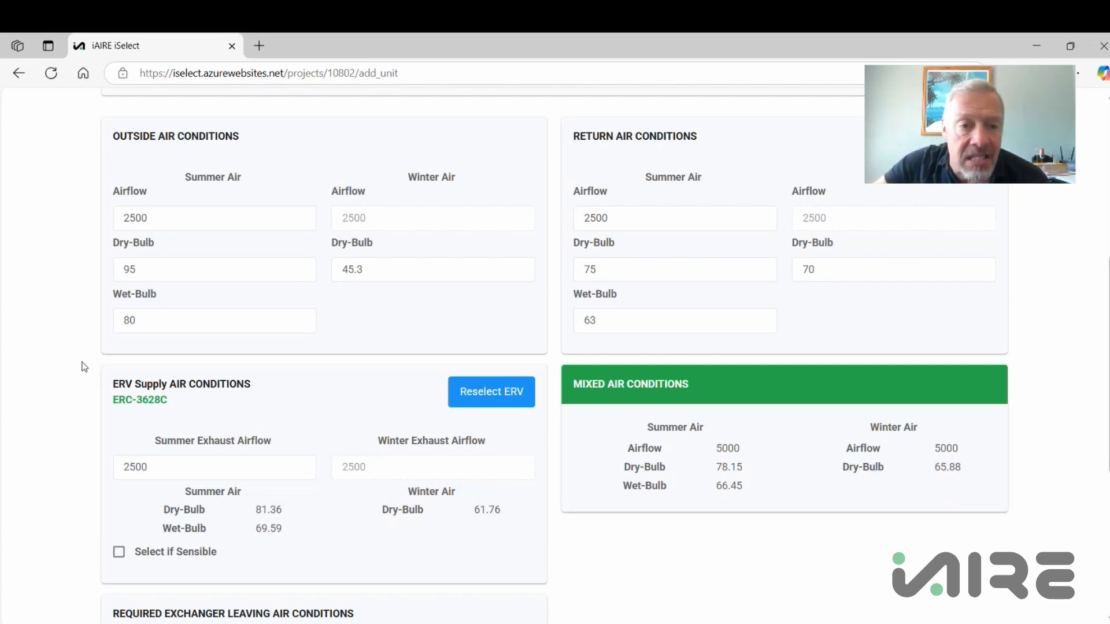
Step: Set the required leaving air conditions after the evap coil to 57 dry-bulb and 56.9 wet-bulb, and list the possible units
scroll(85, 367, "down", 1)
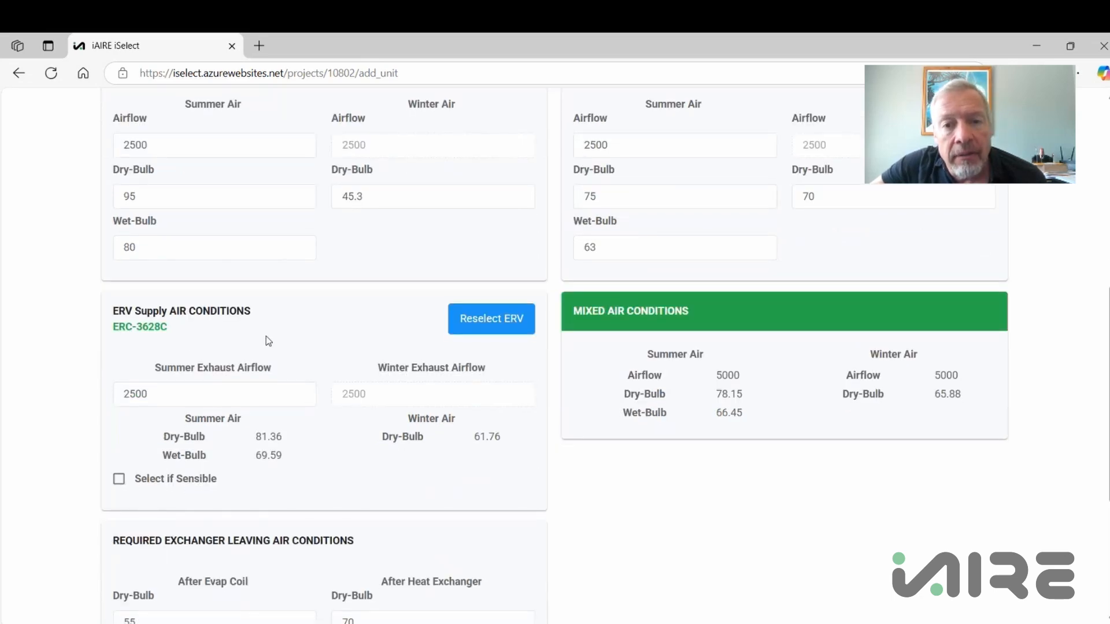
scroll(268, 341, "down", 4)
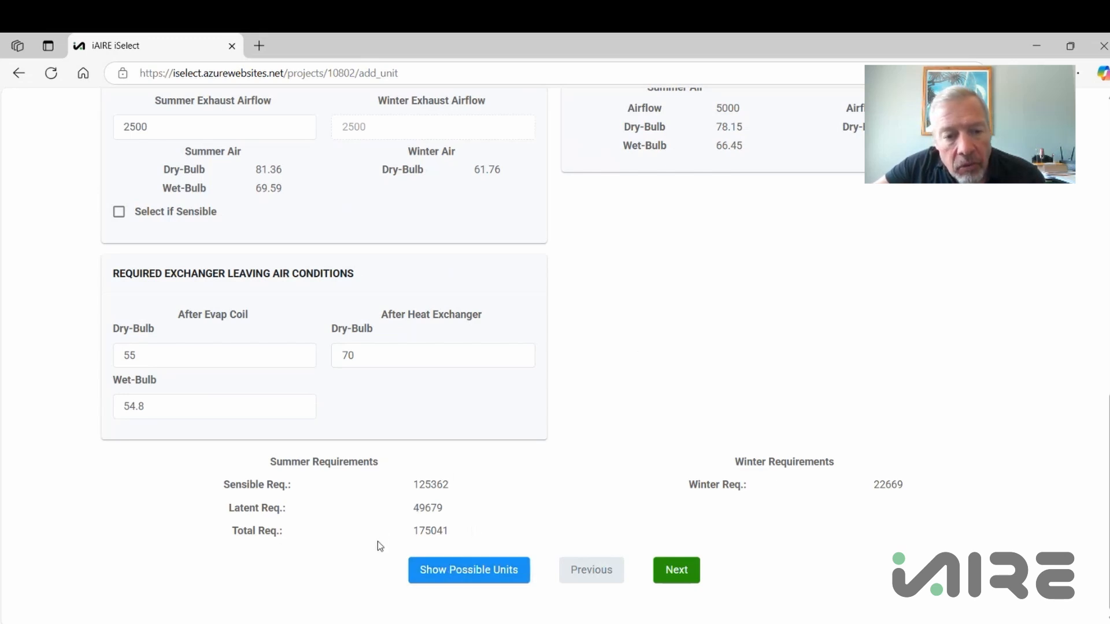
double_click(126, 354)
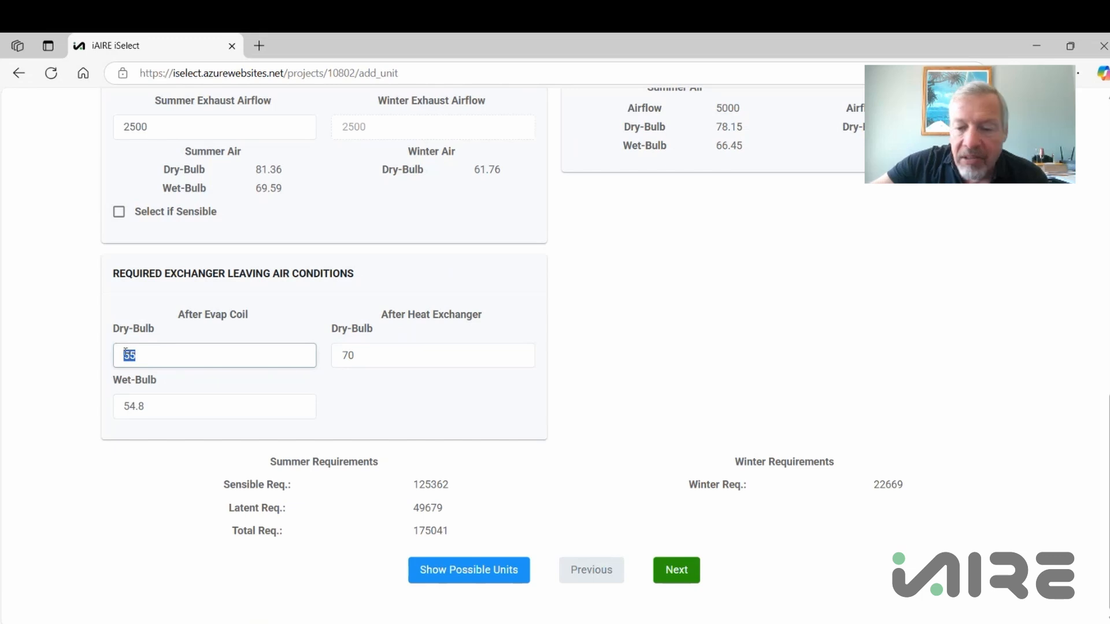
type("57")
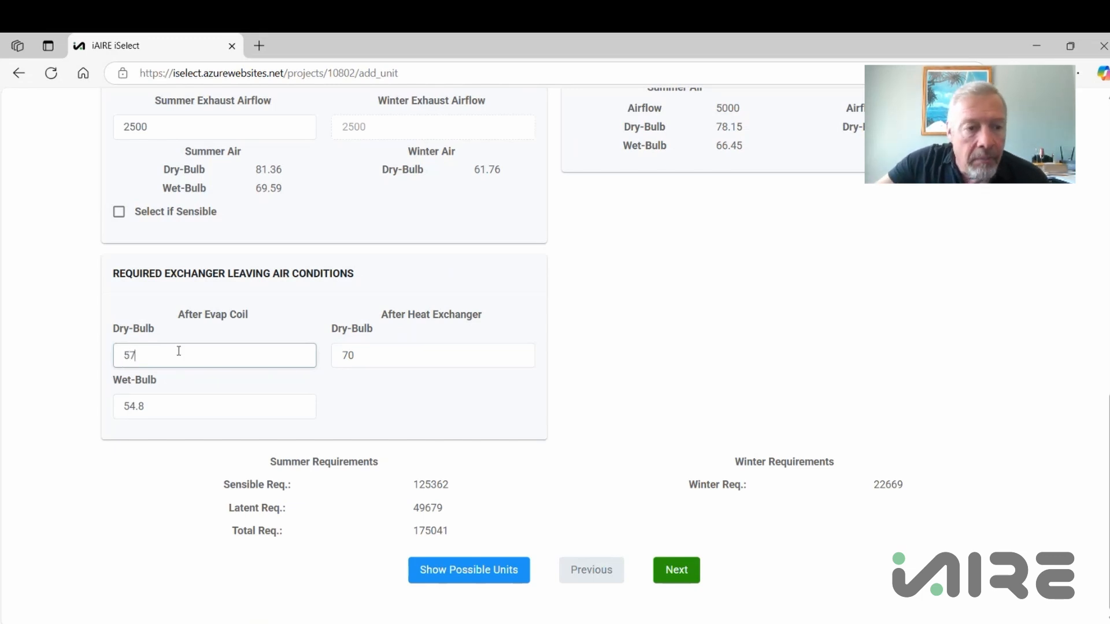
left_click_drag(153, 405, 109, 407)
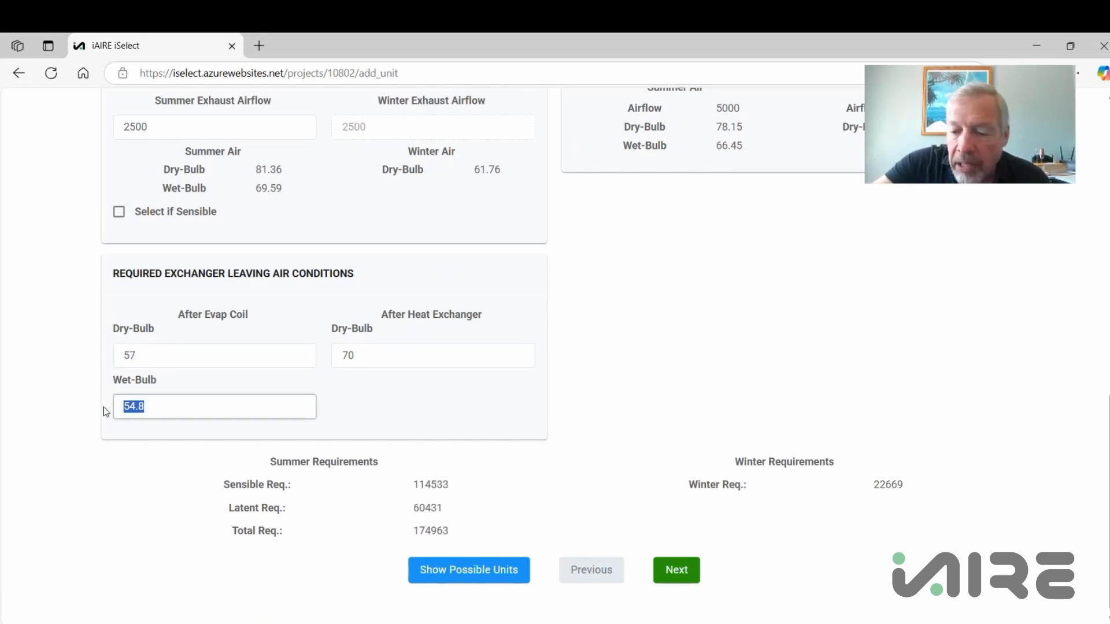
type("56.9")
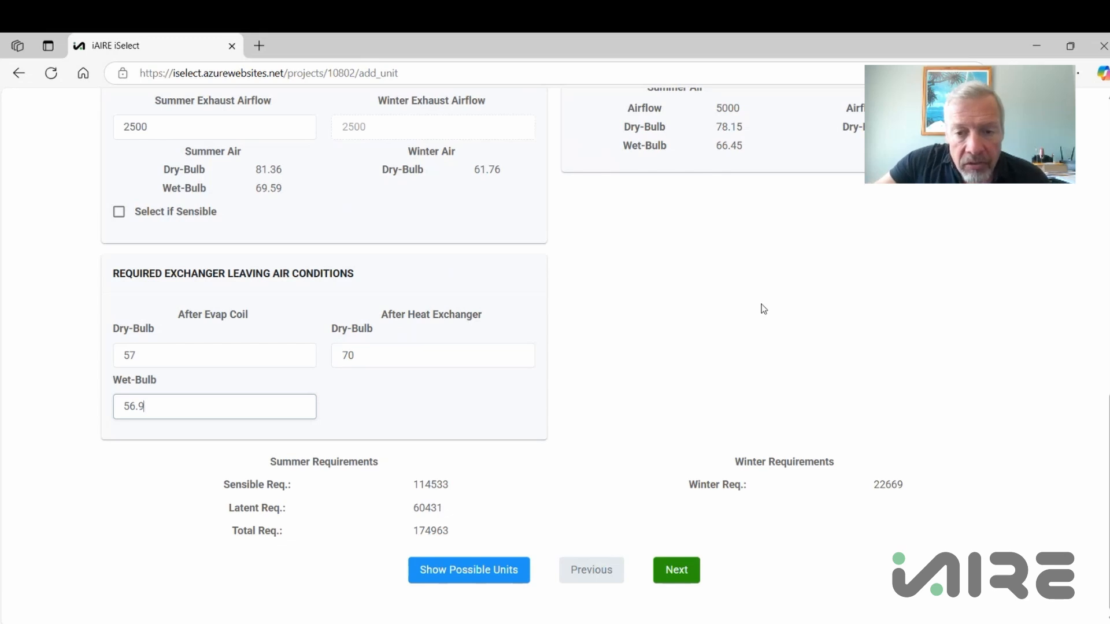
left_click(486, 564)
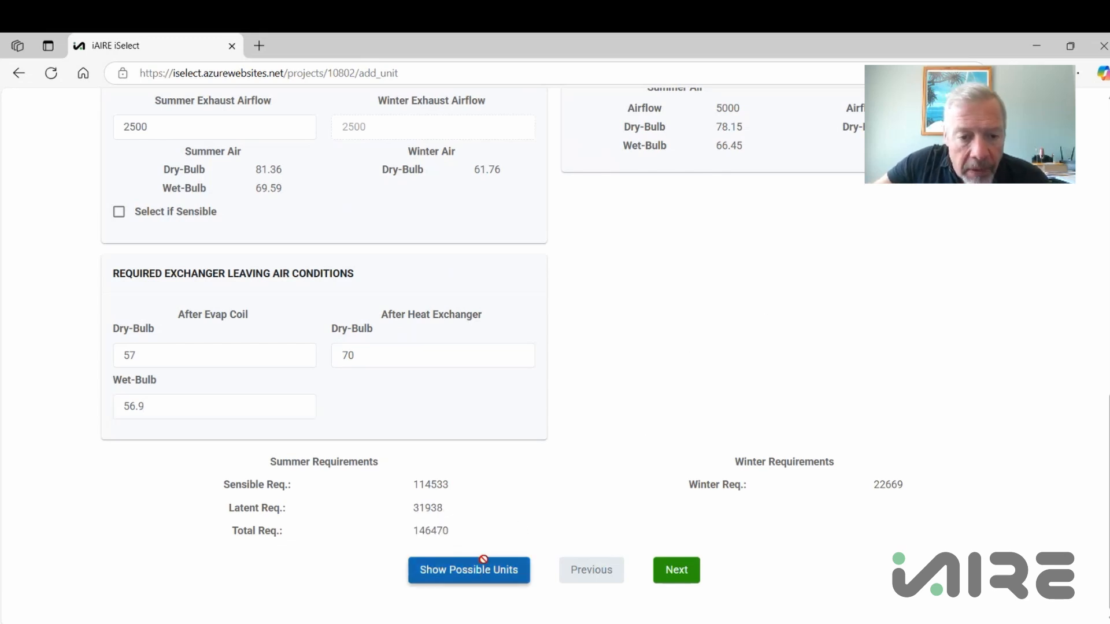
scroll(835, 336, "down", 5)
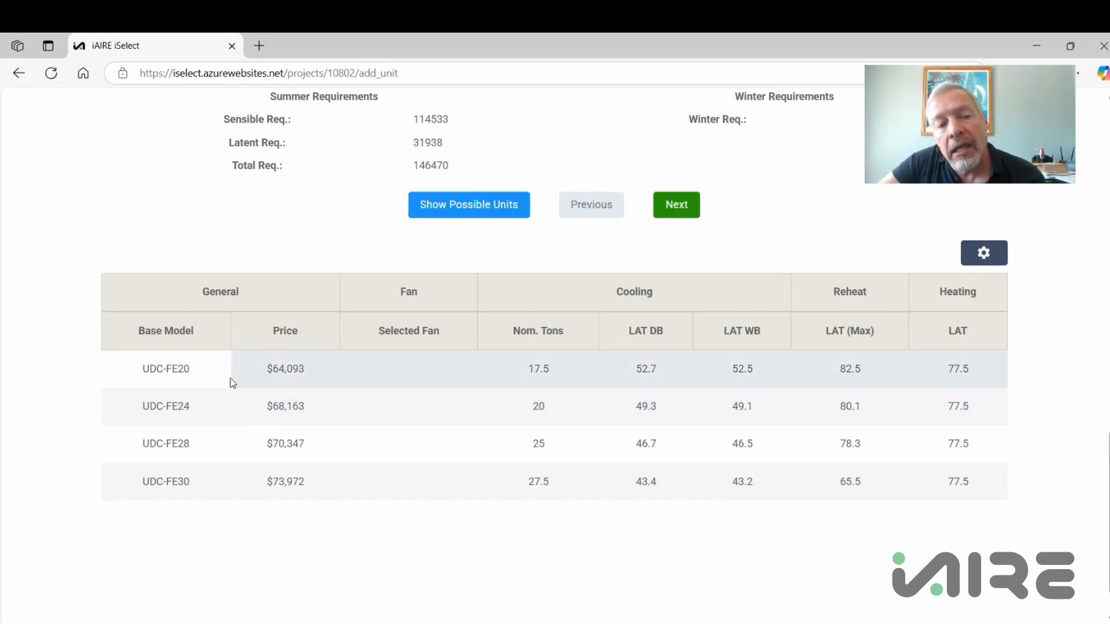
Step: Change the required conditions after the evap coil to 60 dry-bulb and 59.9 wet-bulb, and list the possible units again
scroll(486, 453, "up", 5)
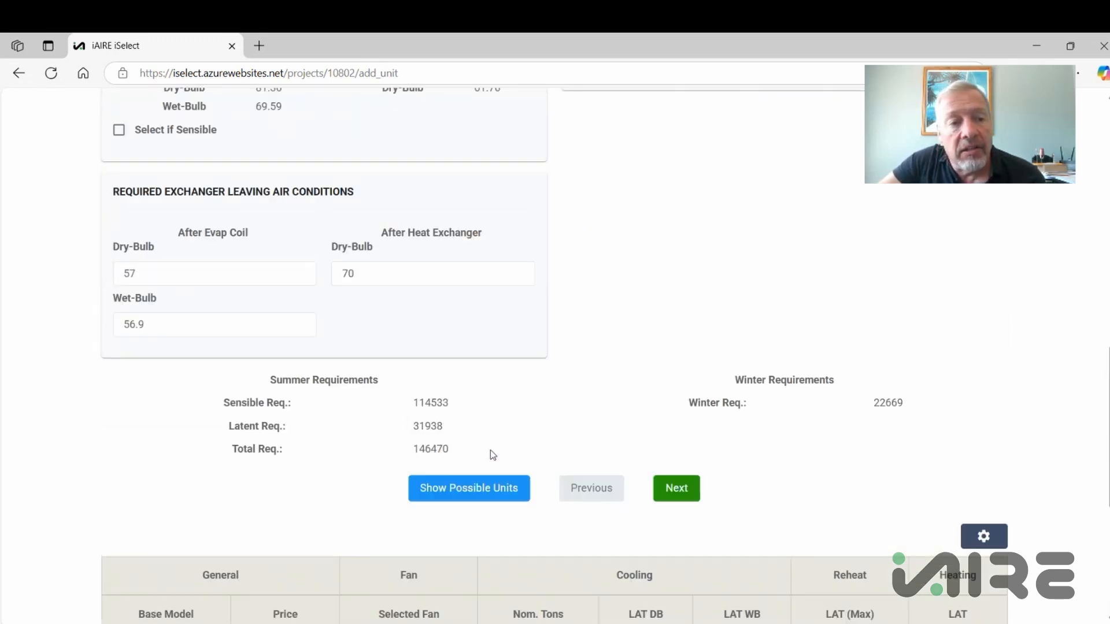
left_click_drag(155, 285, 88, 284)
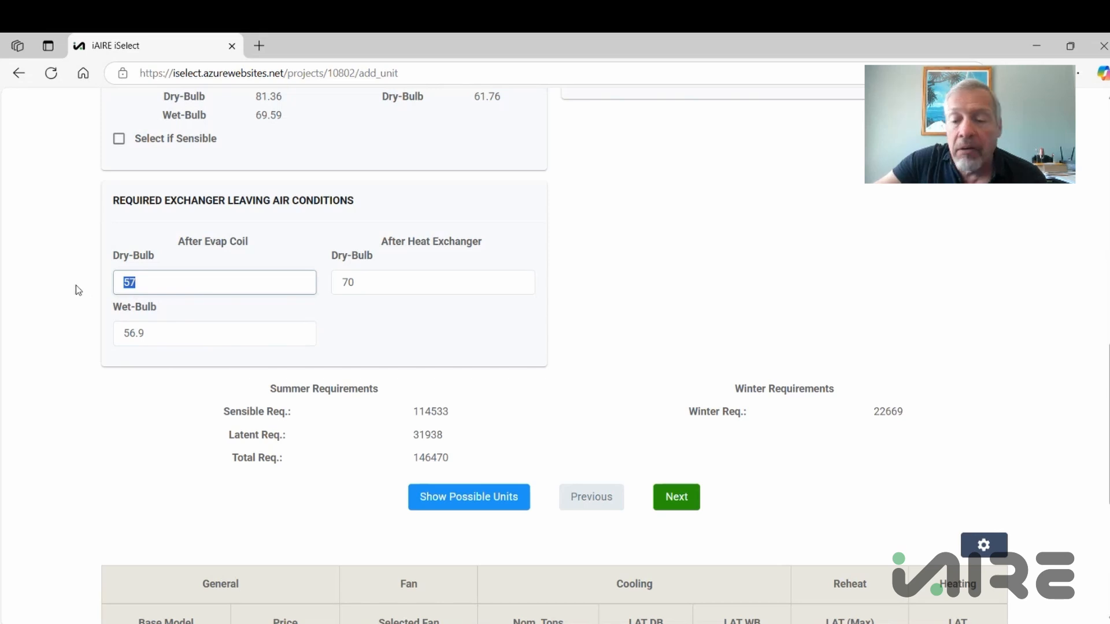
type("60")
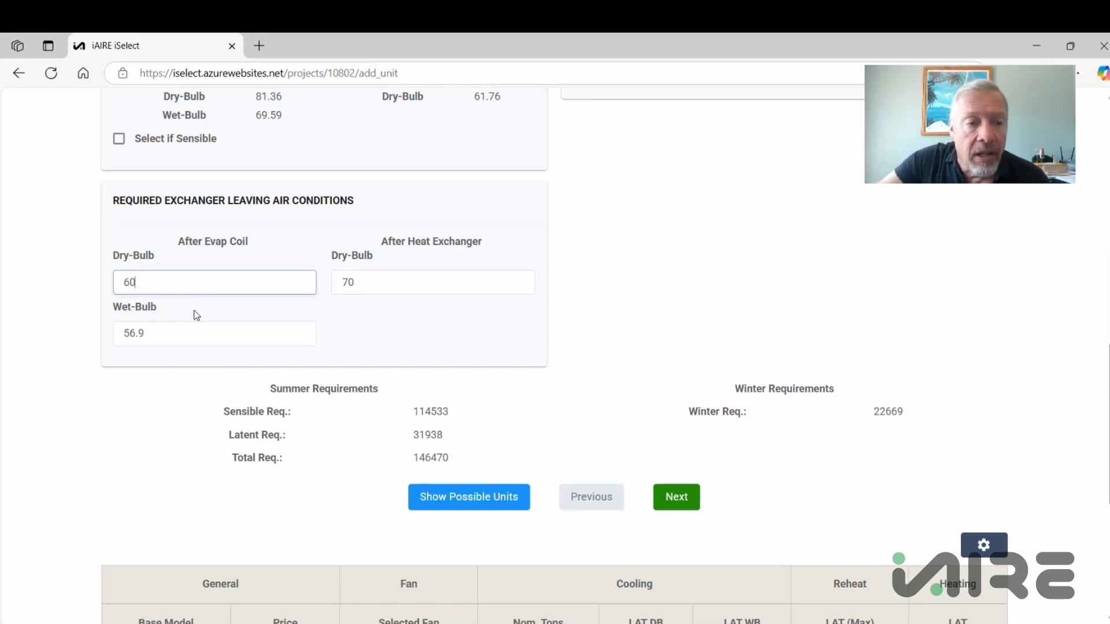
left_click_drag(148, 407, 100, 348)
type("59.9")
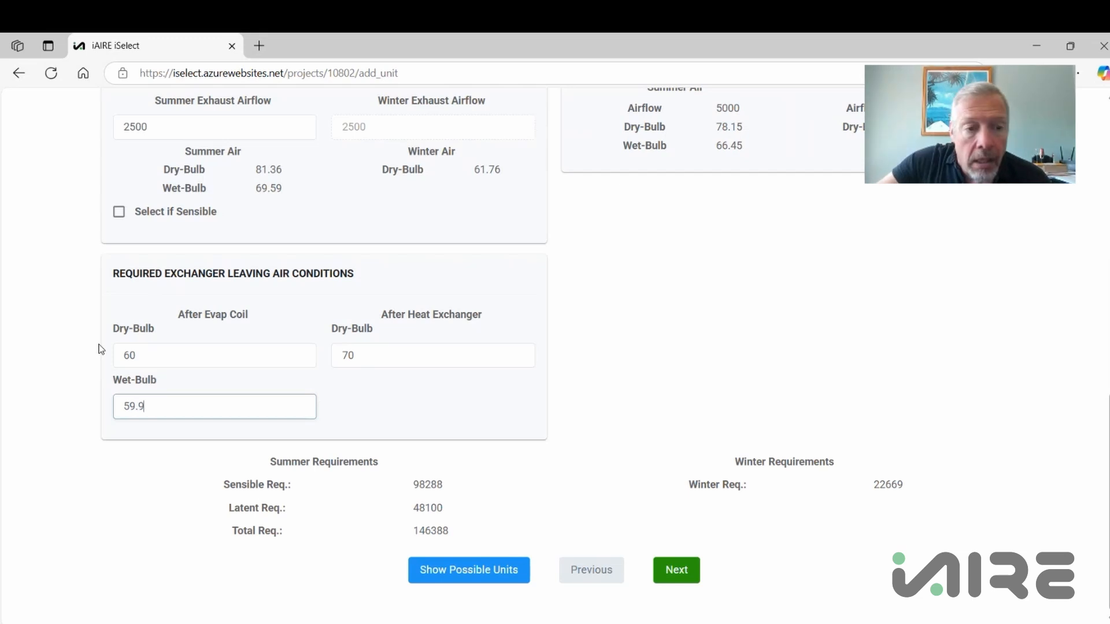
left_click(487, 567)
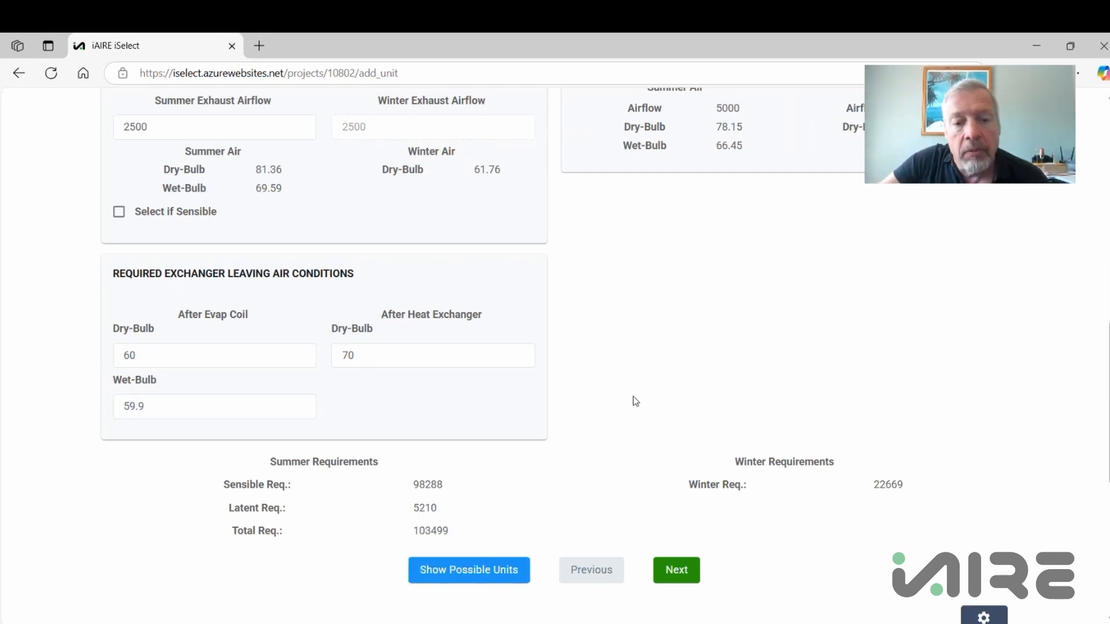
scroll(636, 399, "down", 7)
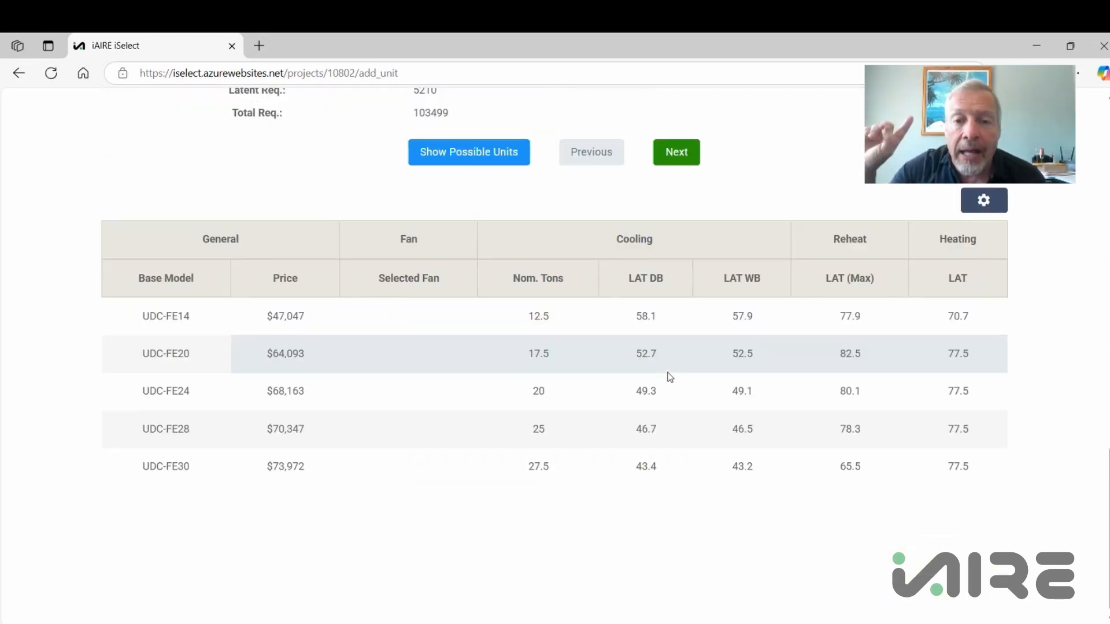
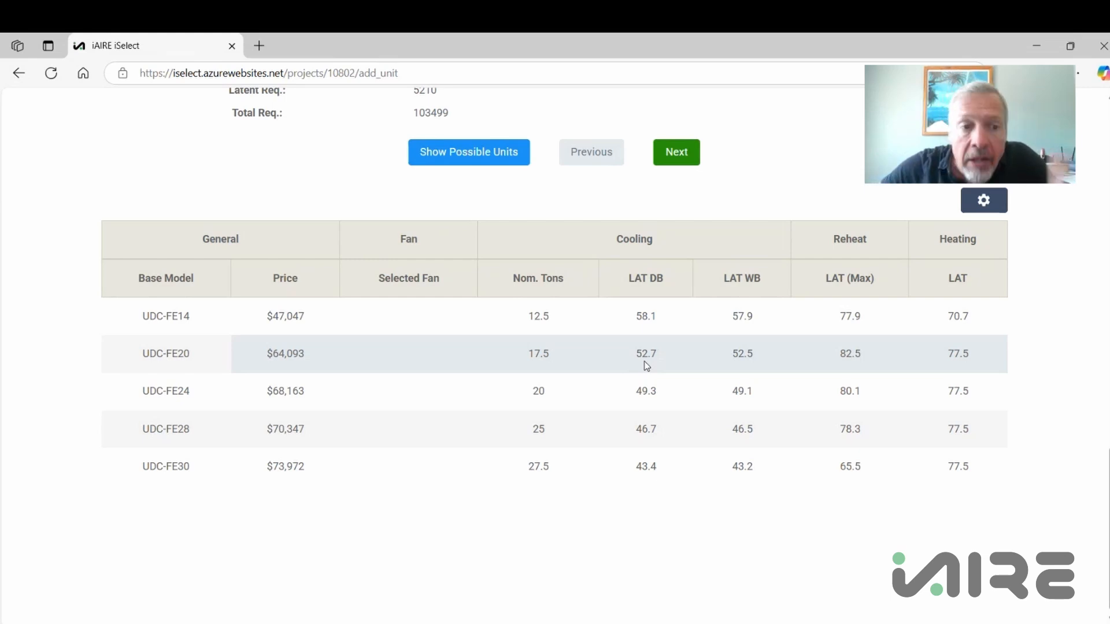
Step: Continue to the Select Needed Options stage and examine the unit options, control settings and ERV options
left_click(678, 152)
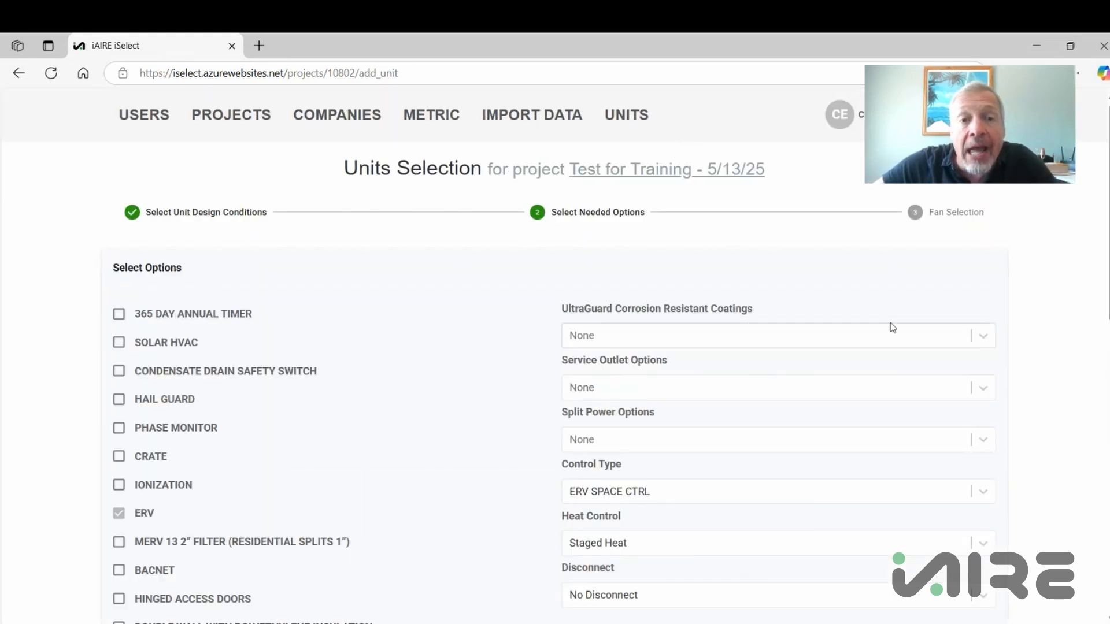
scroll(890, 322, "down", 1)
scroll(891, 324, "down", 1)
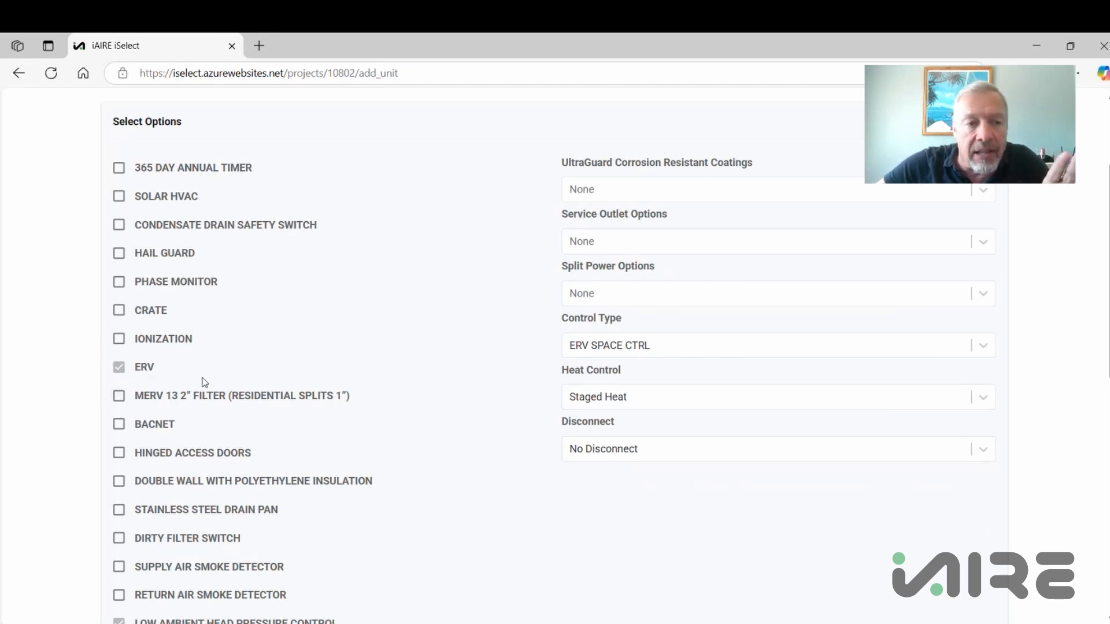
scroll(205, 382, "down", 4)
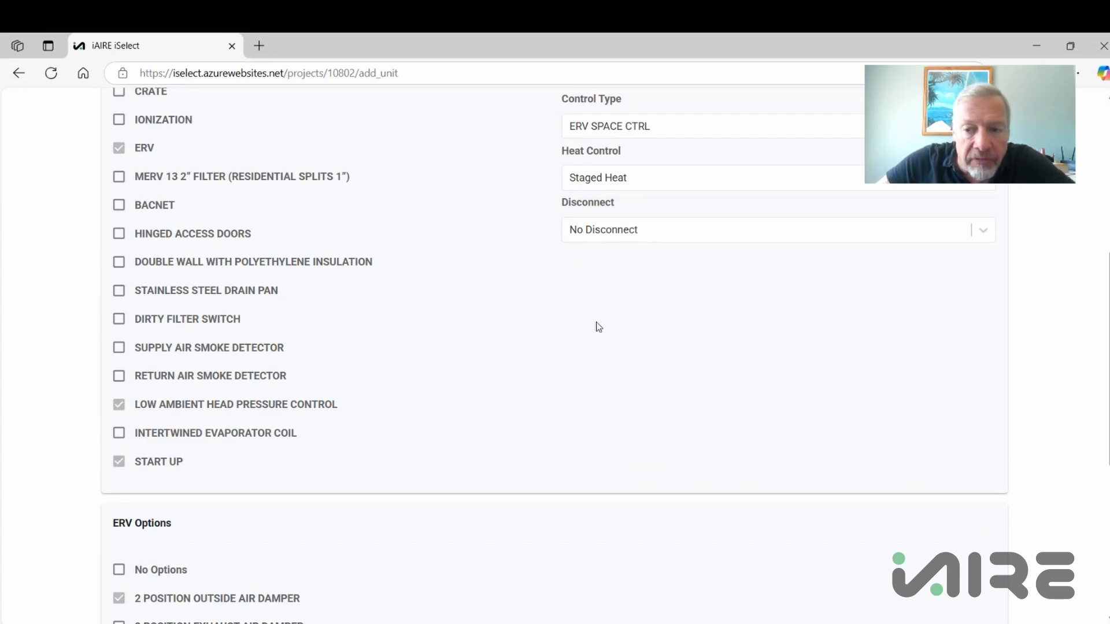
scroll(636, 336, "down", 5)
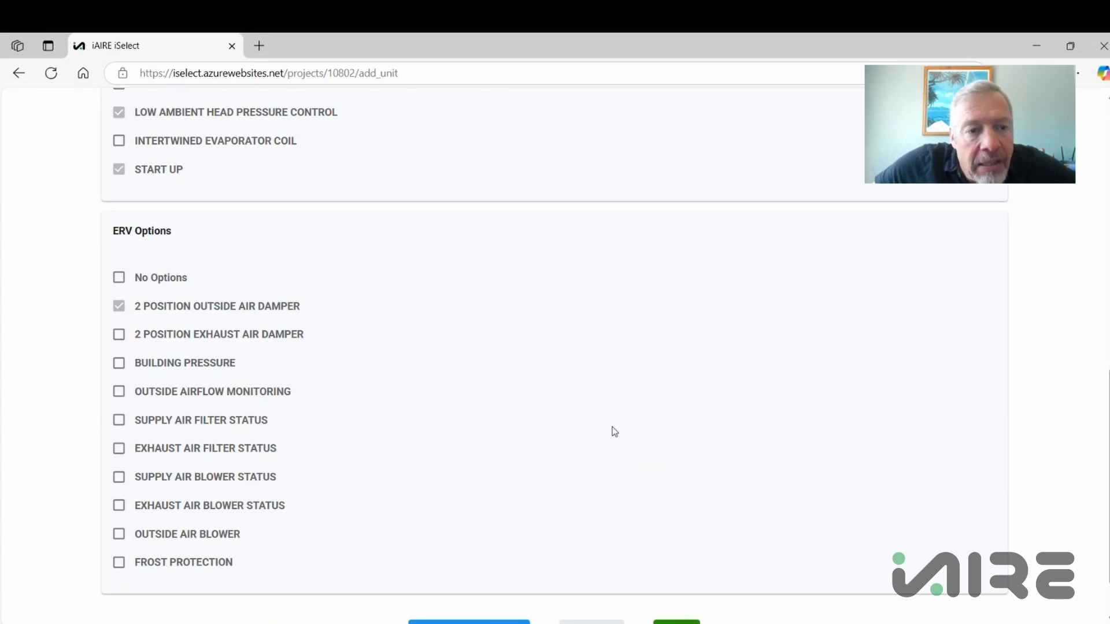
scroll(614, 431, "up", 3)
scroll(613, 432, "down", 3)
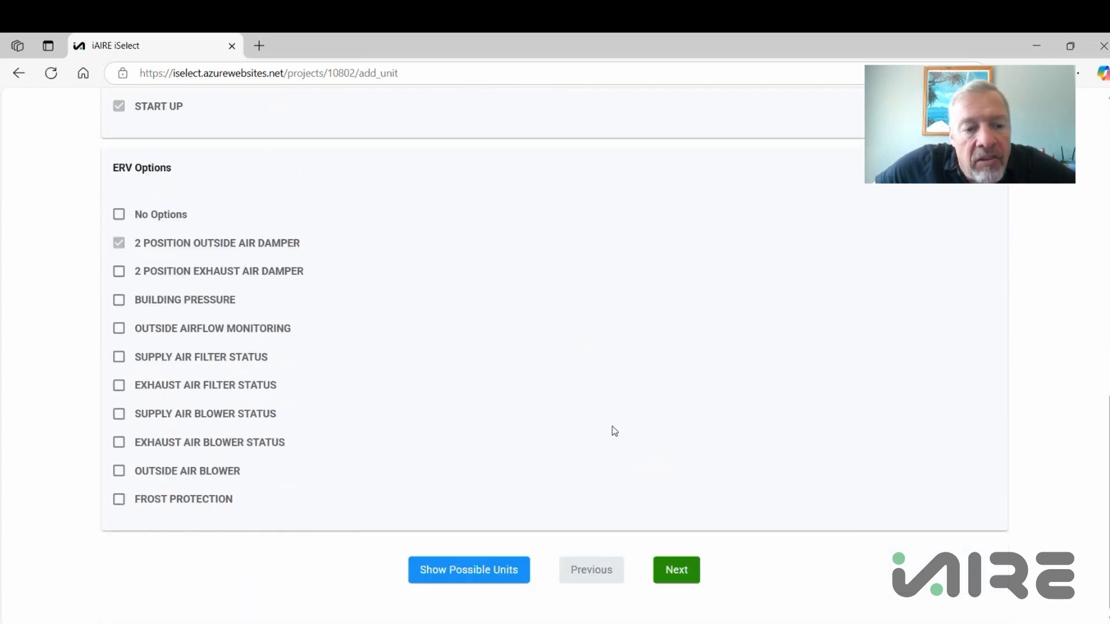
scroll(578, 438, "up", 1)
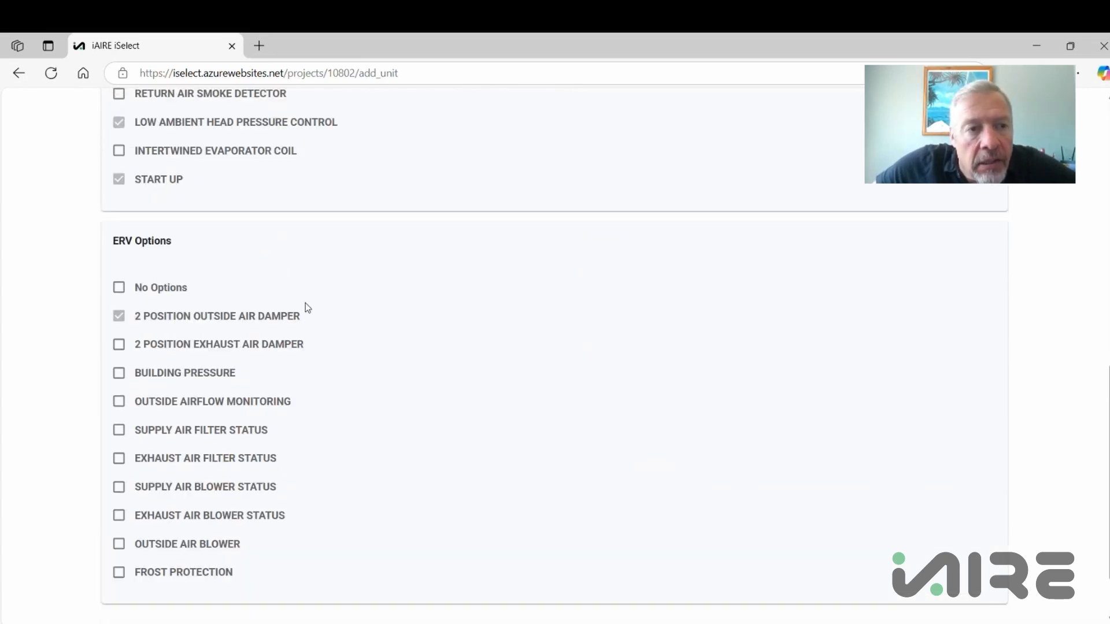
scroll(578, 381, "up", 4)
scroll(605, 368, "up", 8)
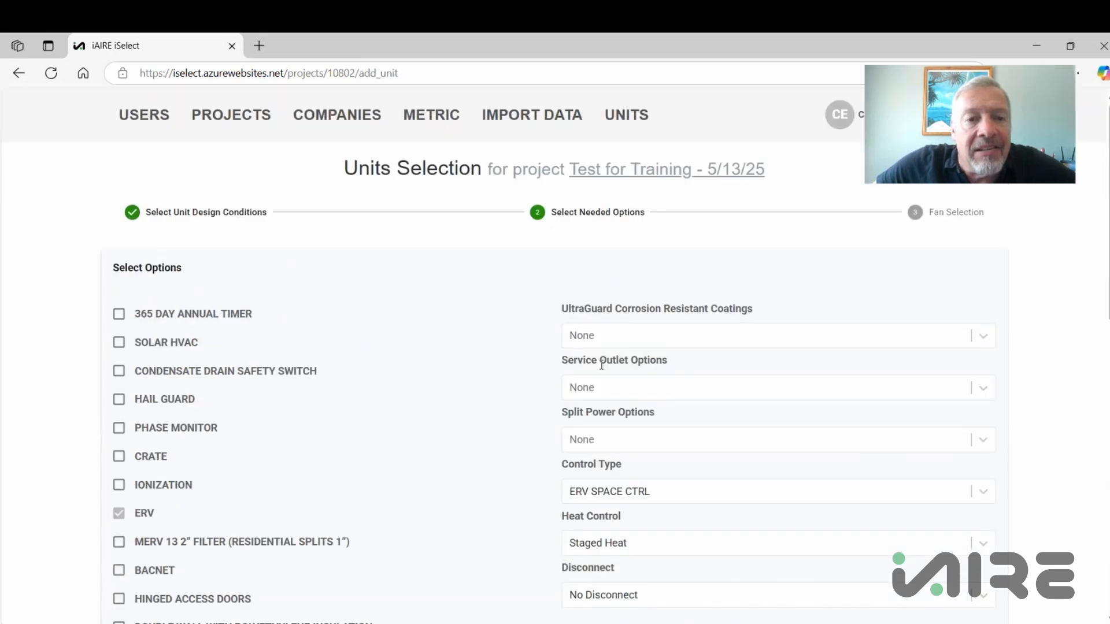
scroll(600, 365, "down", 3)
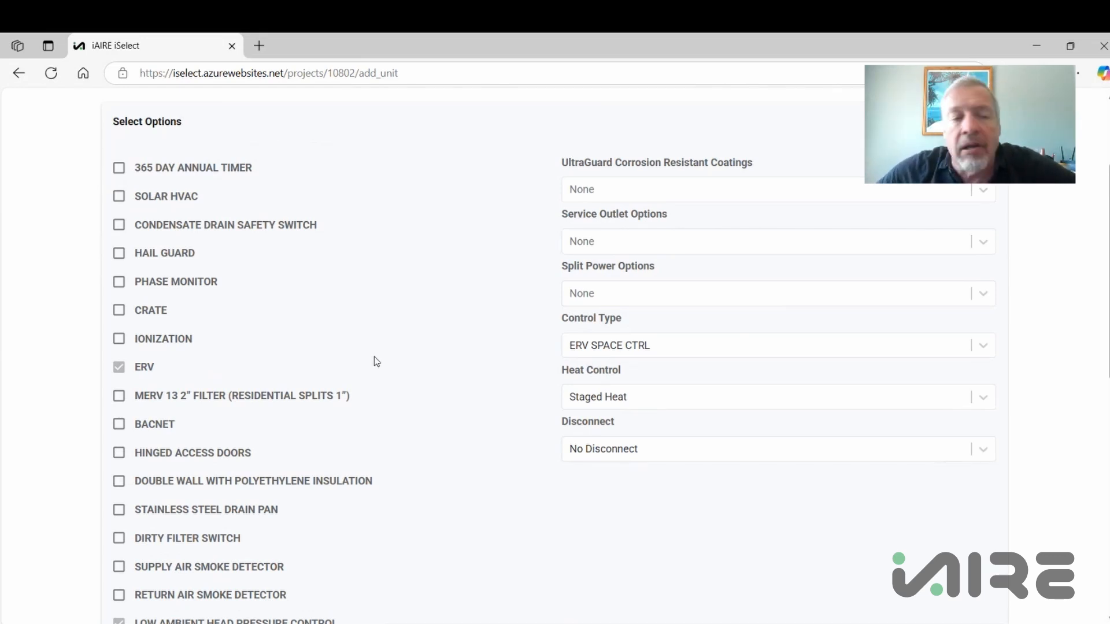
Step: Enable the 365 Day Annual Timer, Condensate Drain Safety Switch and Phase Monitor options for the unit
left_click(118, 168)
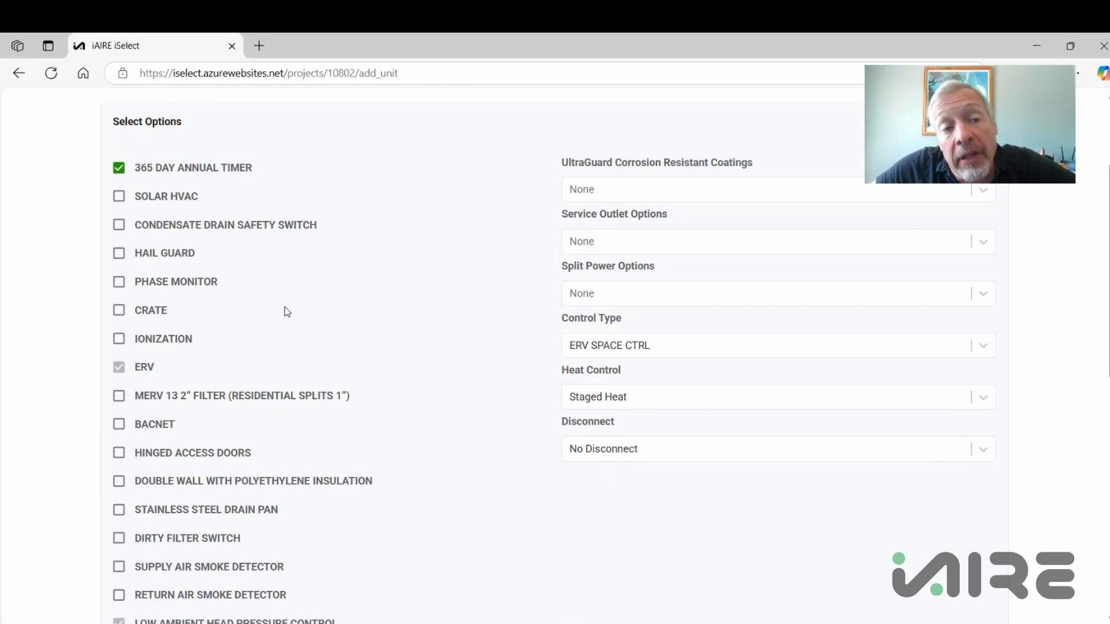
left_click(119, 226)
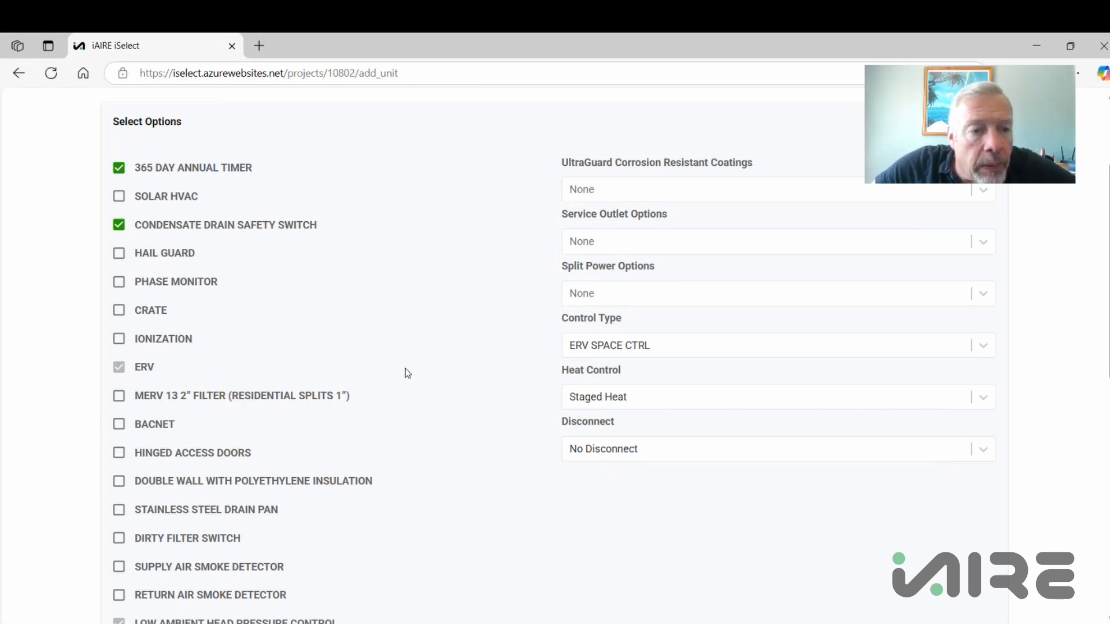
left_click(119, 282)
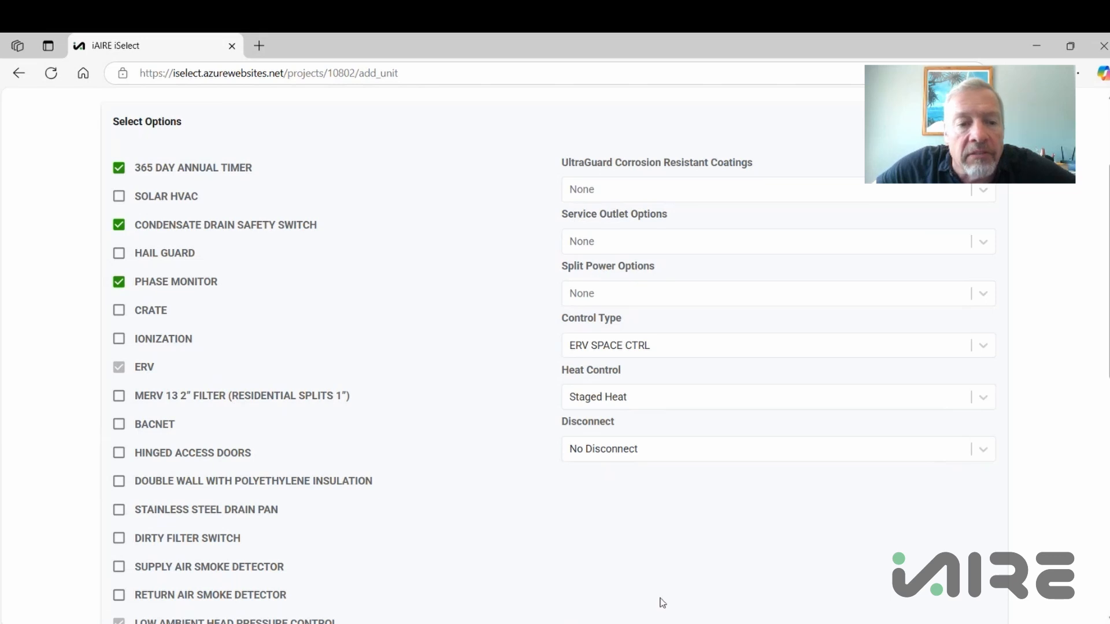
scroll(584, 552, "down", 3)
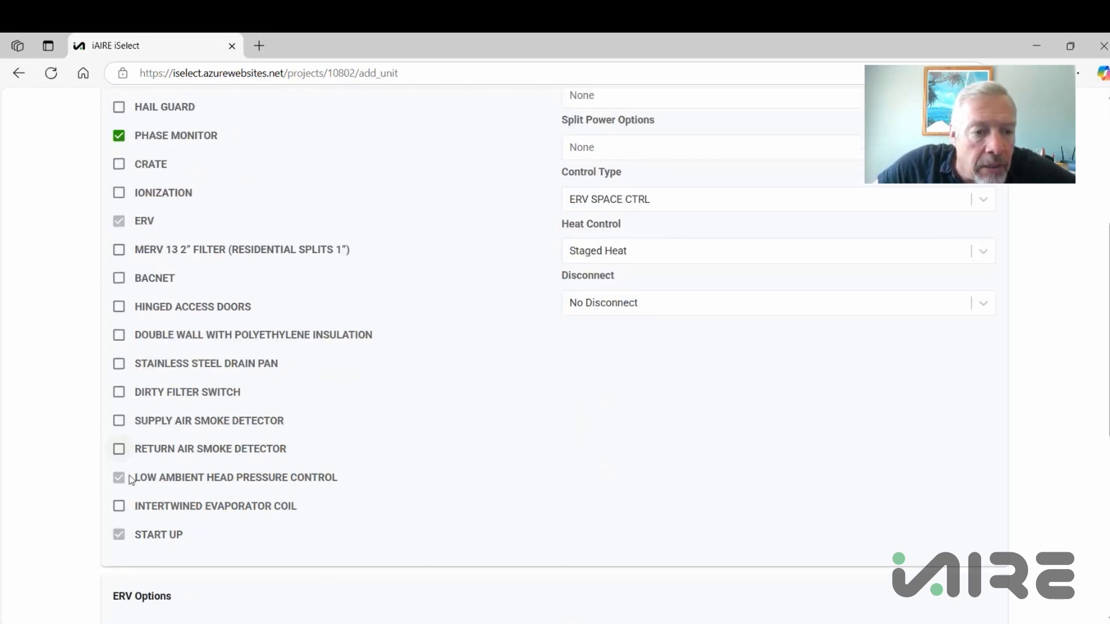
scroll(276, 200, "up", 4)
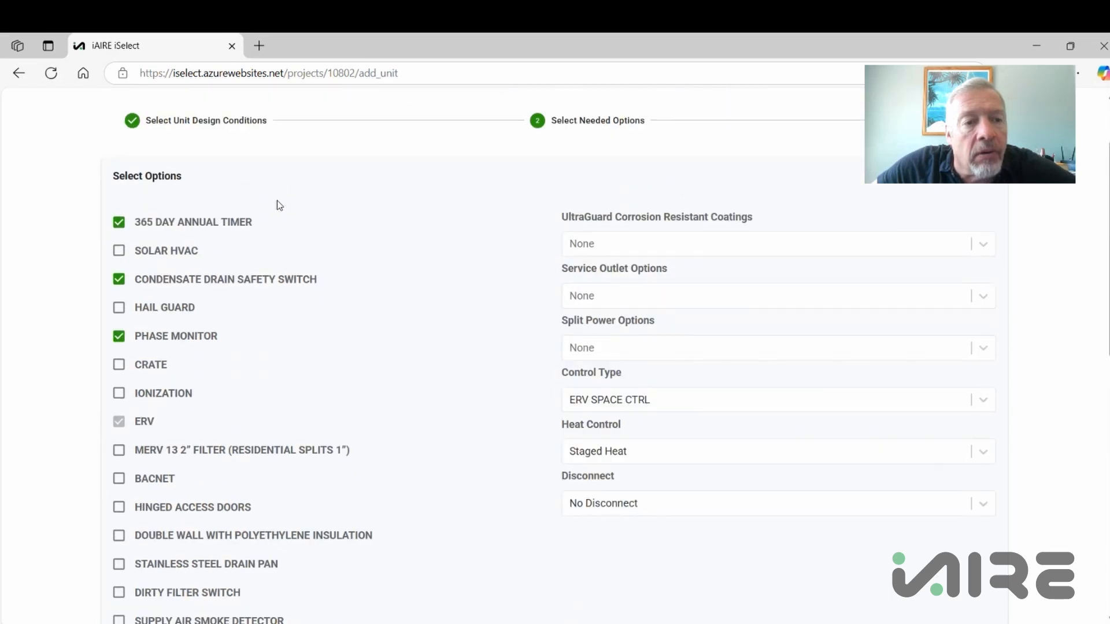
scroll(191, 209, "down", 3)
scroll(165, 188, "up", 1)
scroll(165, 188, "up", 2)
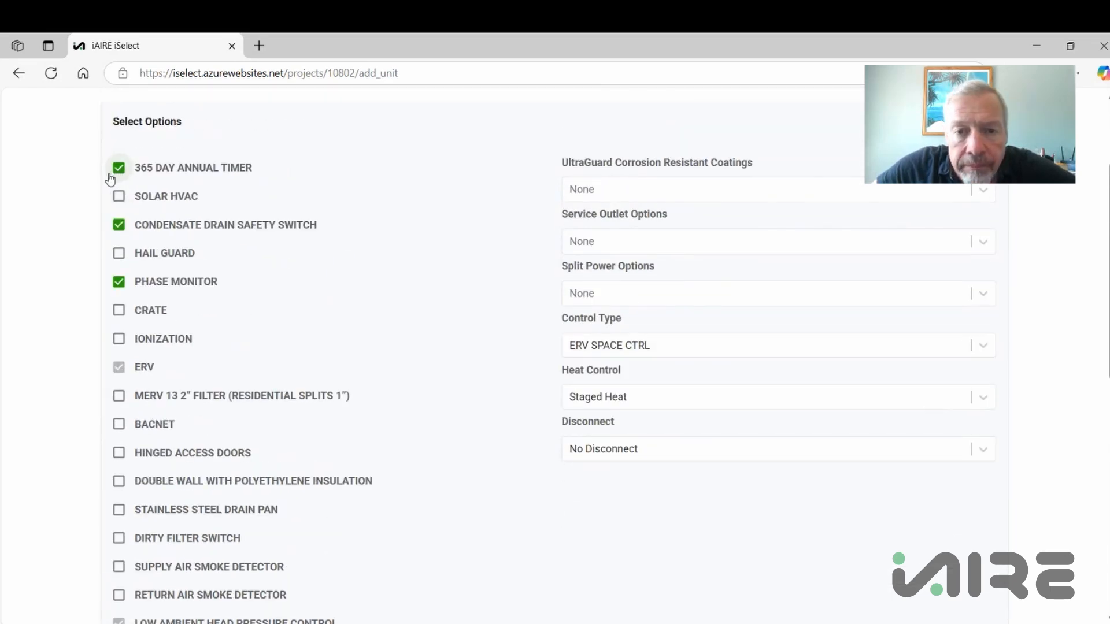
Step: Choose the All Coils corrosion resistant coating, and leave the service outlet and split power options at None
left_click(985, 190)
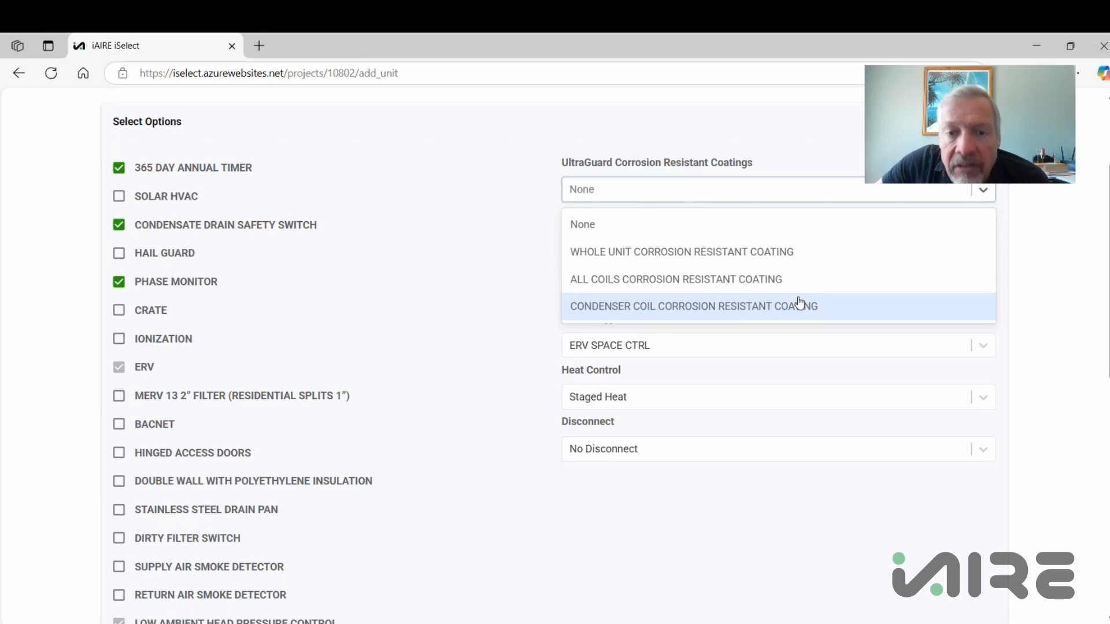
left_click(749, 284)
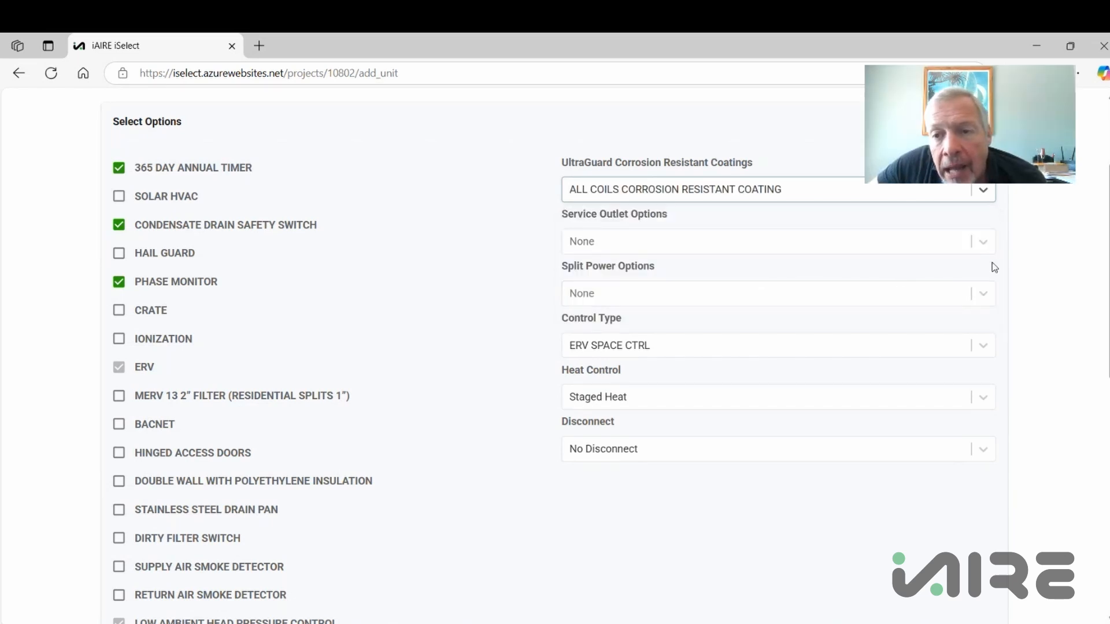
left_click(990, 248)
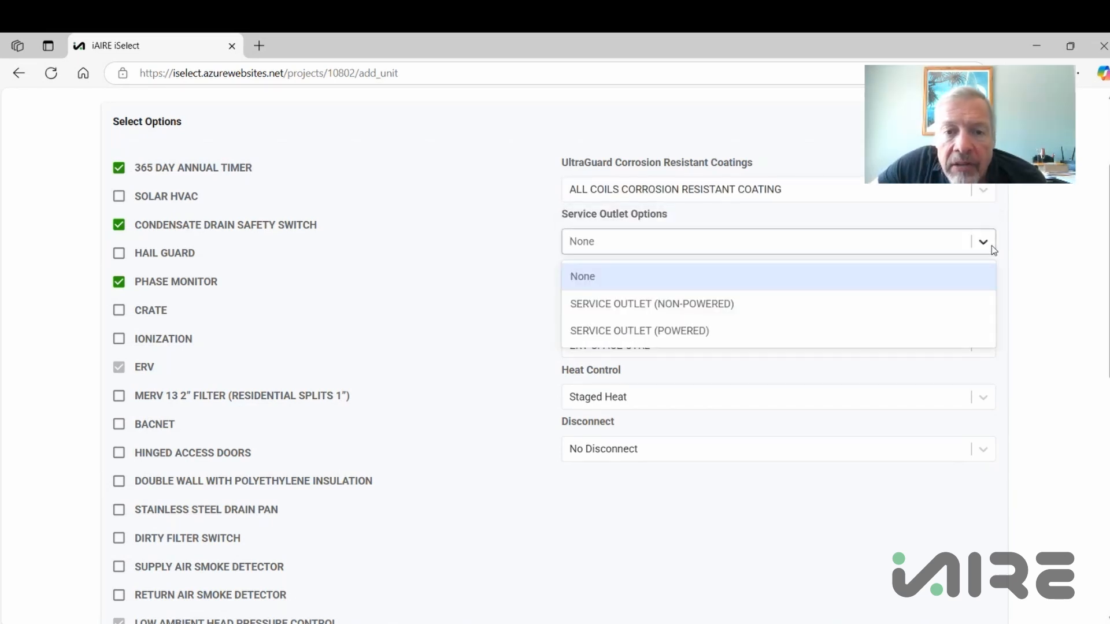
left_click(992, 248)
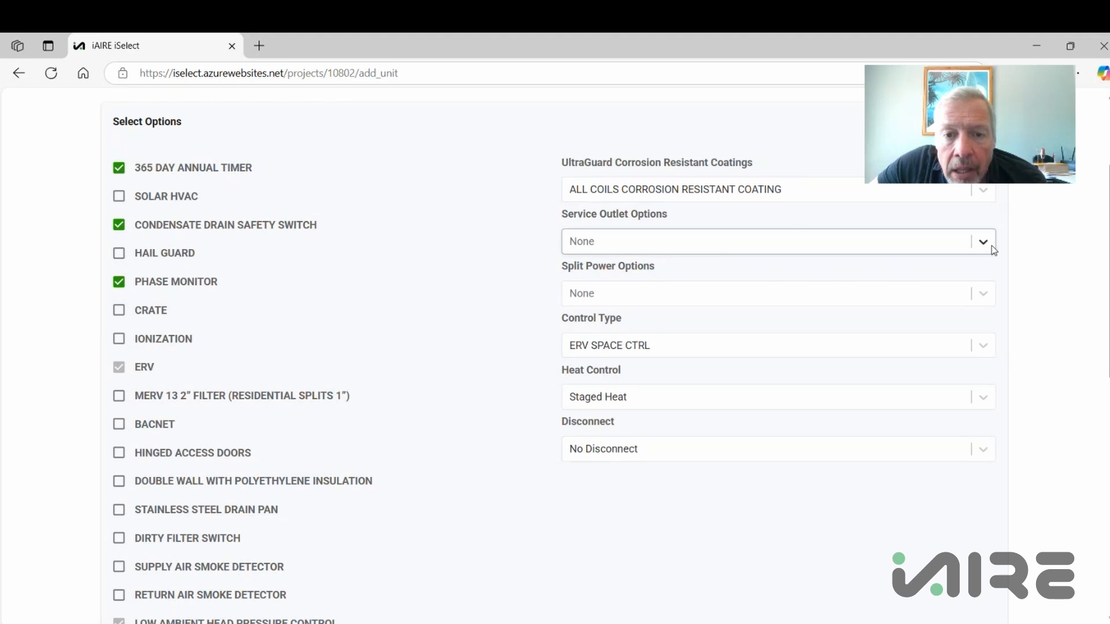
left_click(981, 293)
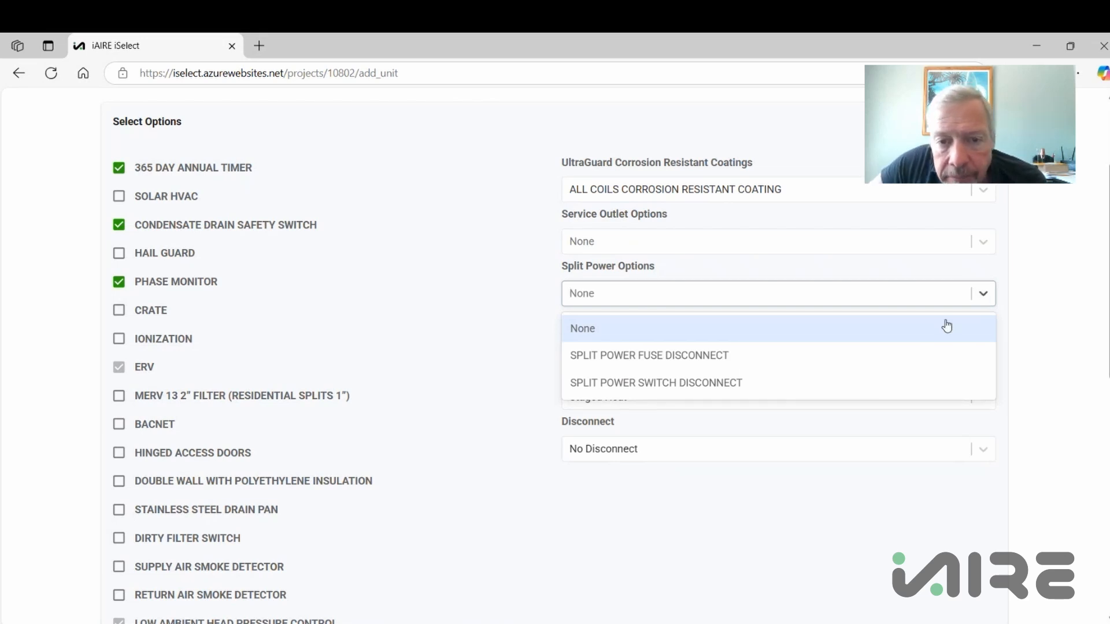
left_click(781, 325)
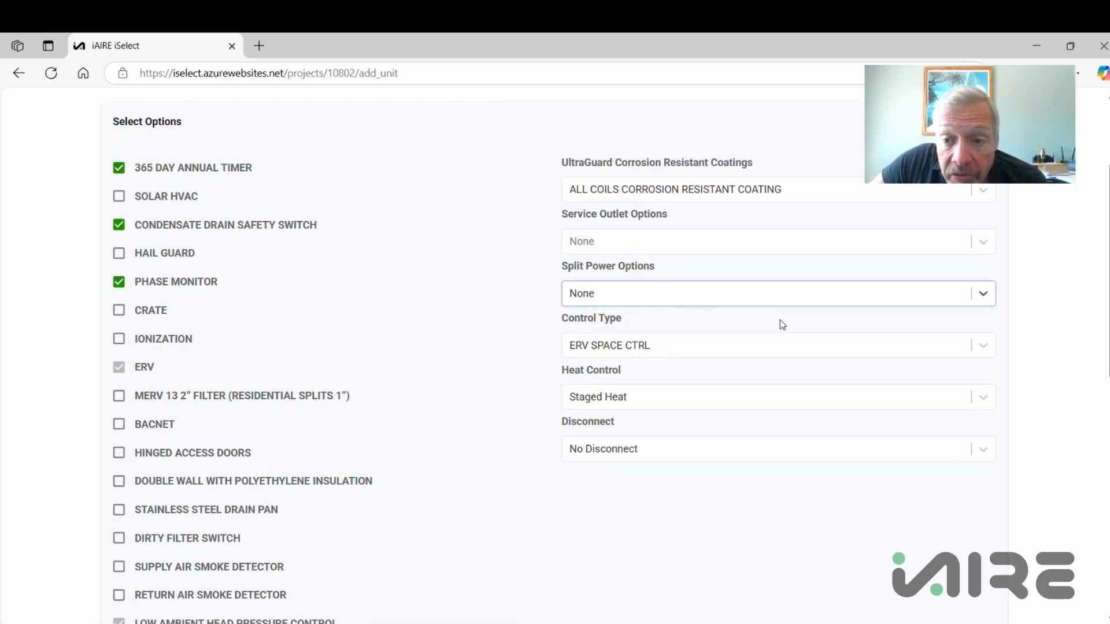
Step: Review the available control types and select ERV SPACE CTRL
left_click(993, 353)
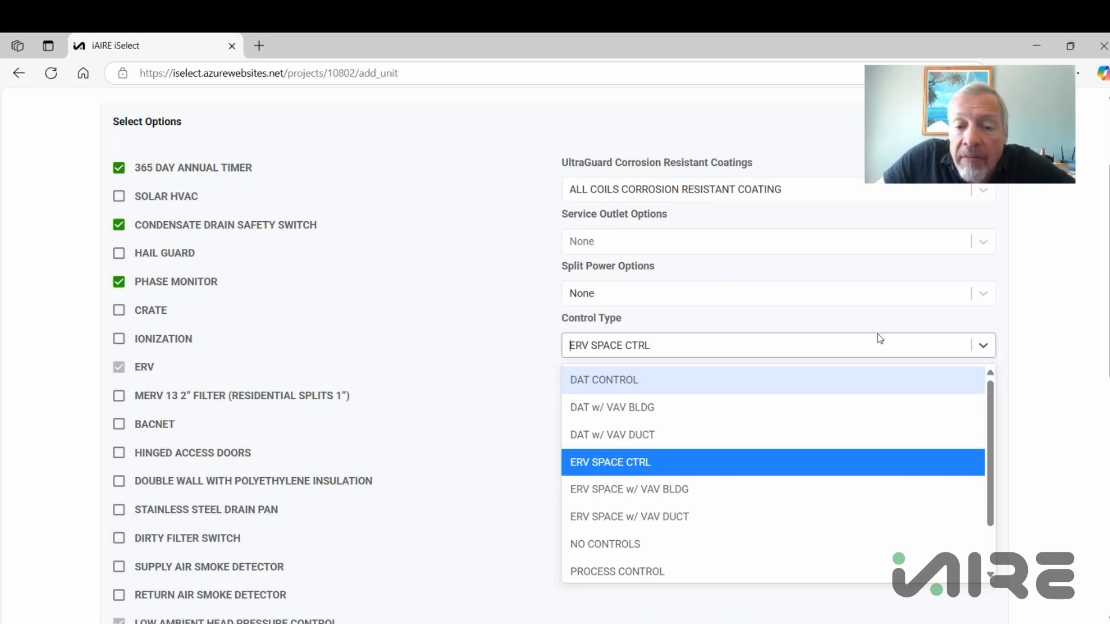
left_click_drag(1003, 434, 1018, 408)
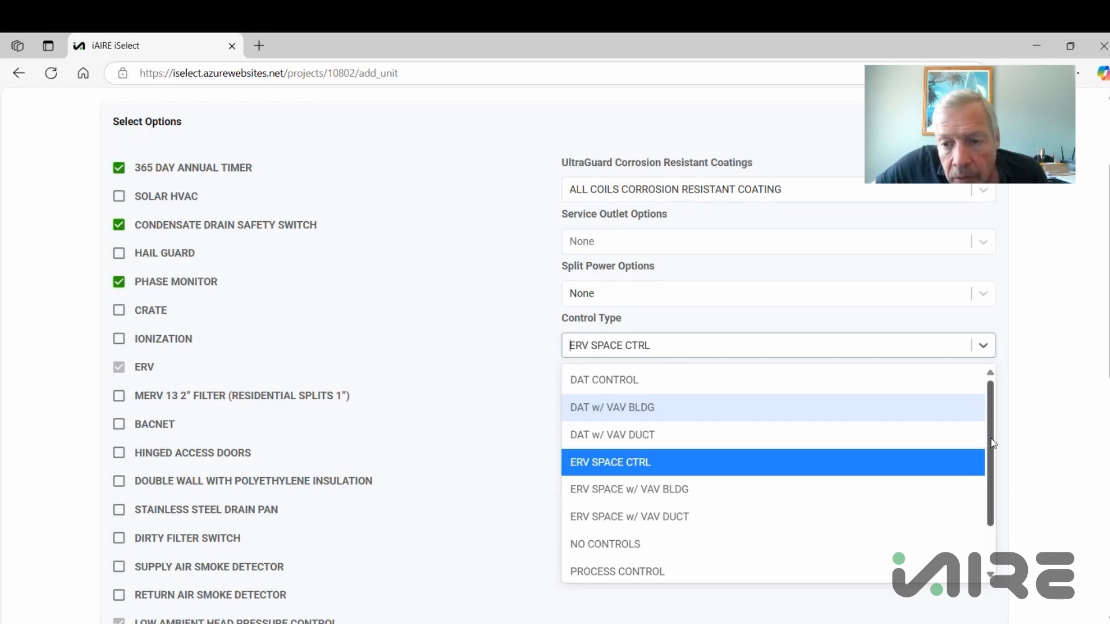
left_click_drag(992, 443, 978, 500)
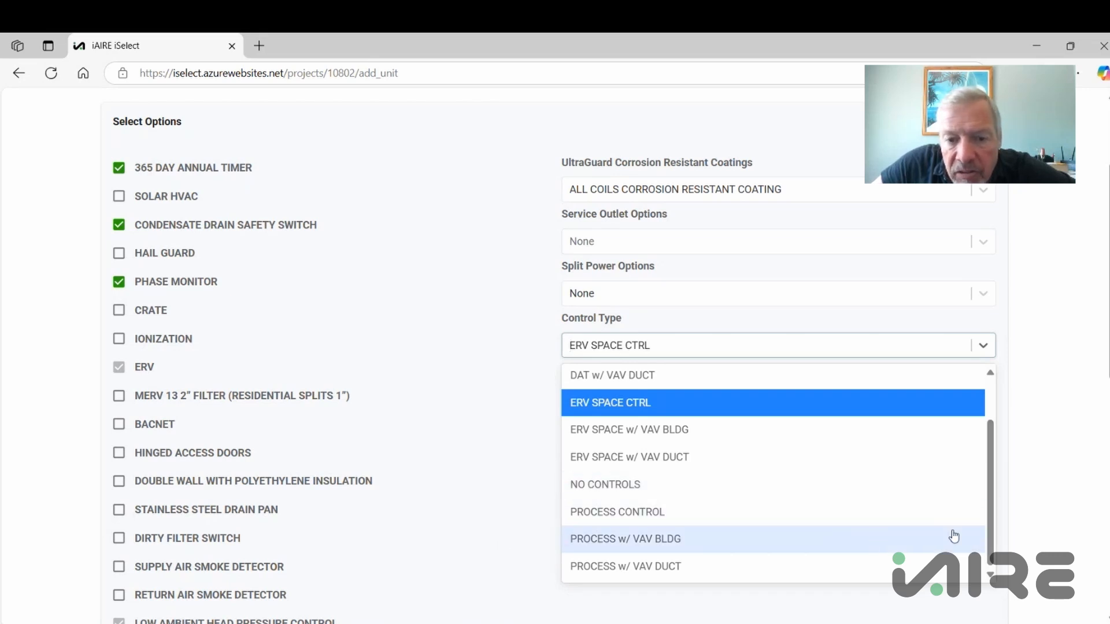
left_click_drag(987, 523, 990, 475)
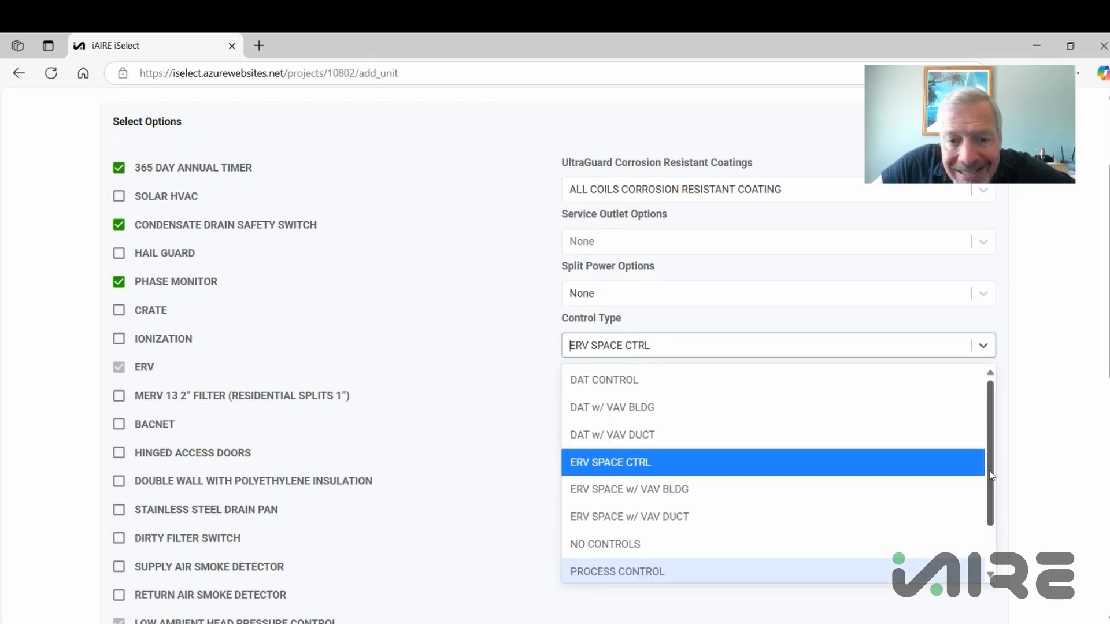
left_click(855, 462)
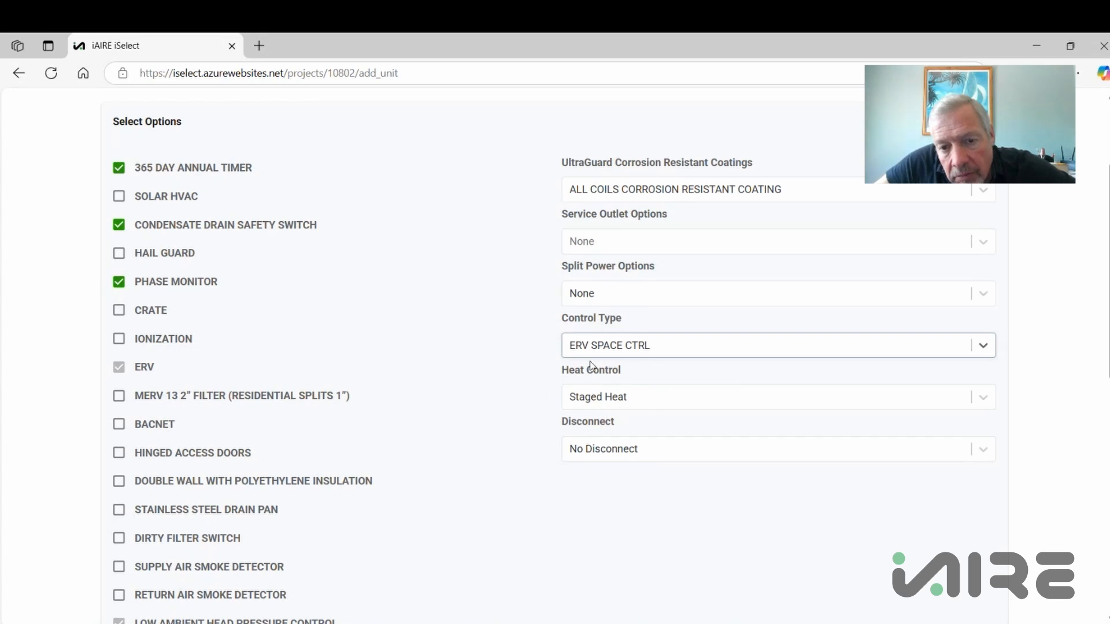
Step: Try Modulating Heat, return the heat control to Staged Heat, and keep No Disconnect for the disconnect option
left_click(984, 399)
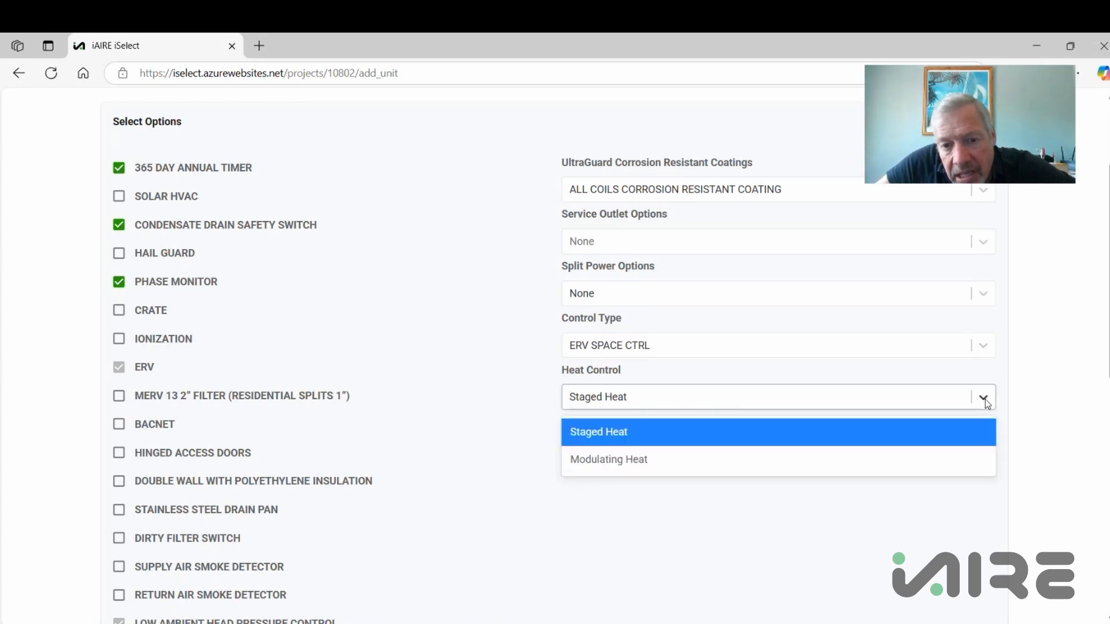
left_click(804, 466)
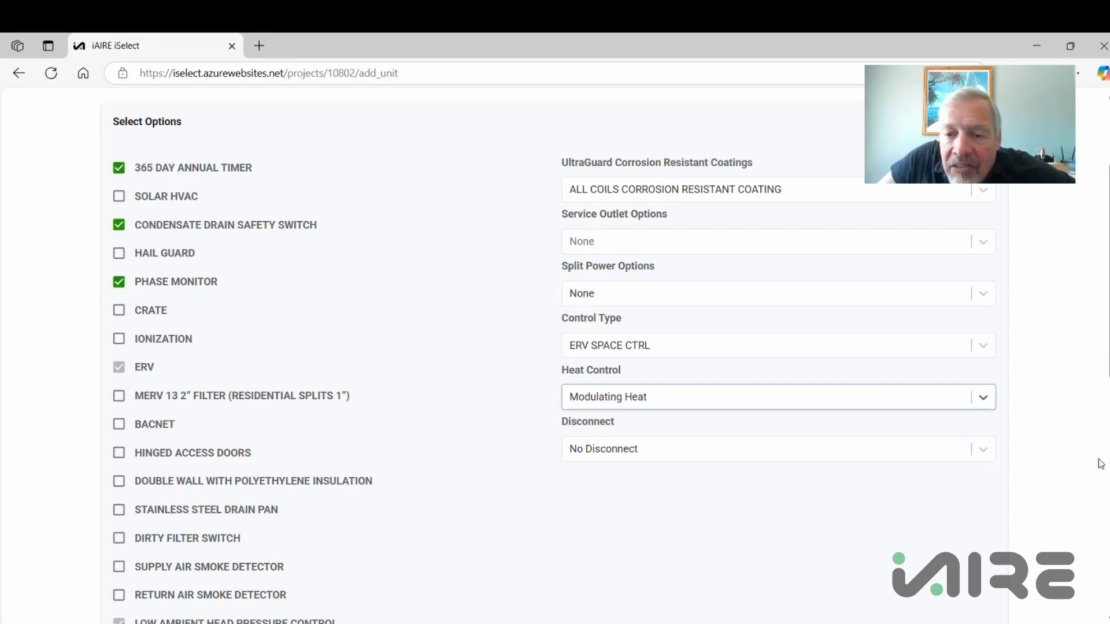
left_click(990, 398)
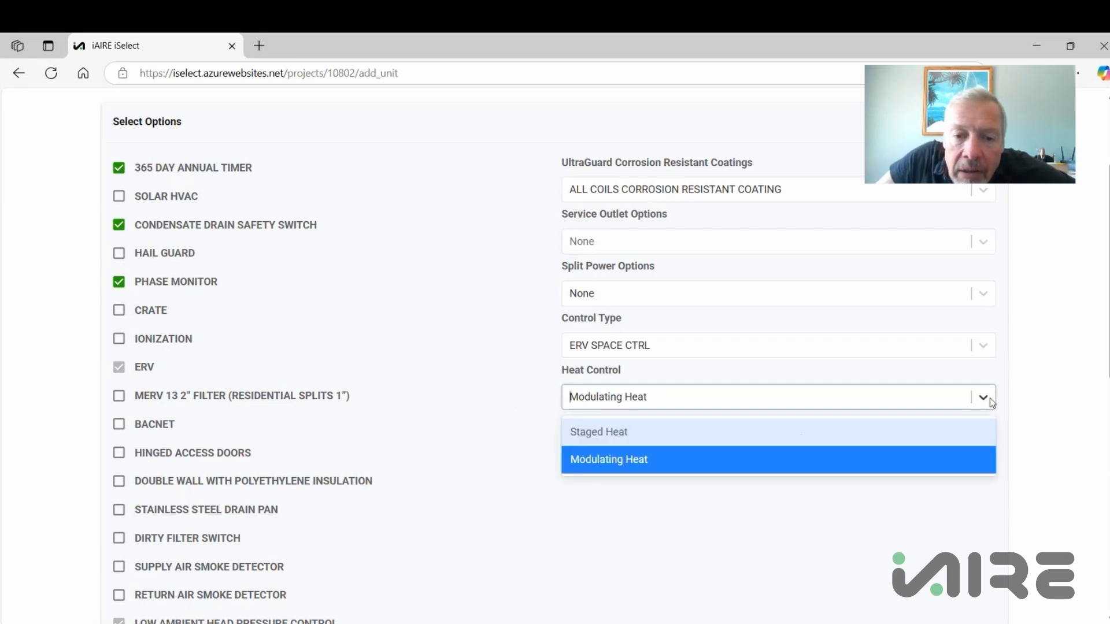
left_click(791, 432)
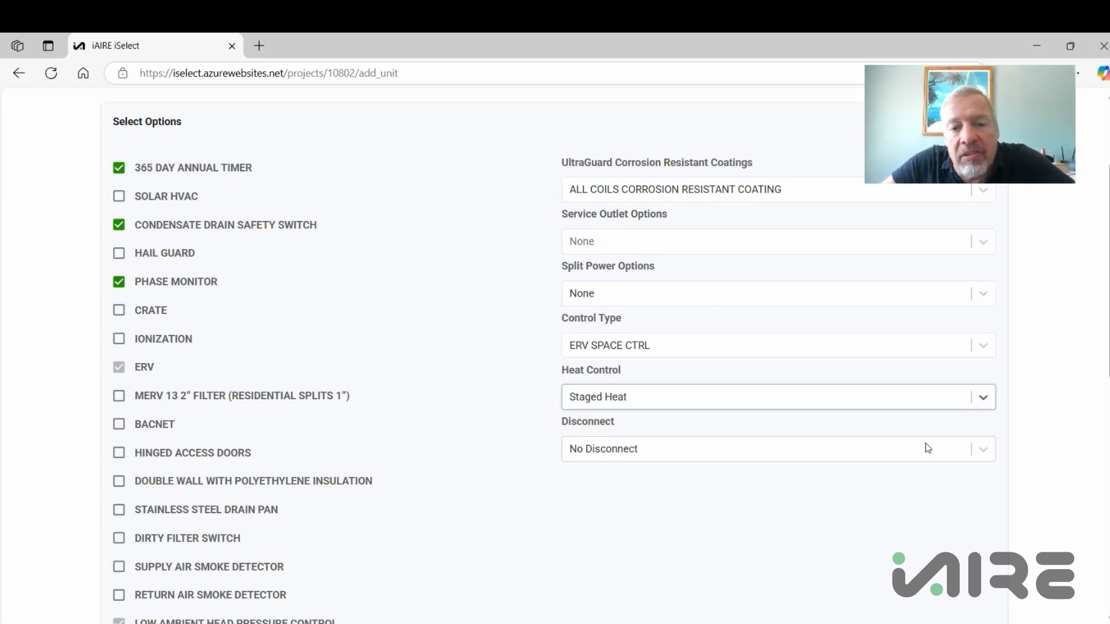
left_click(987, 453)
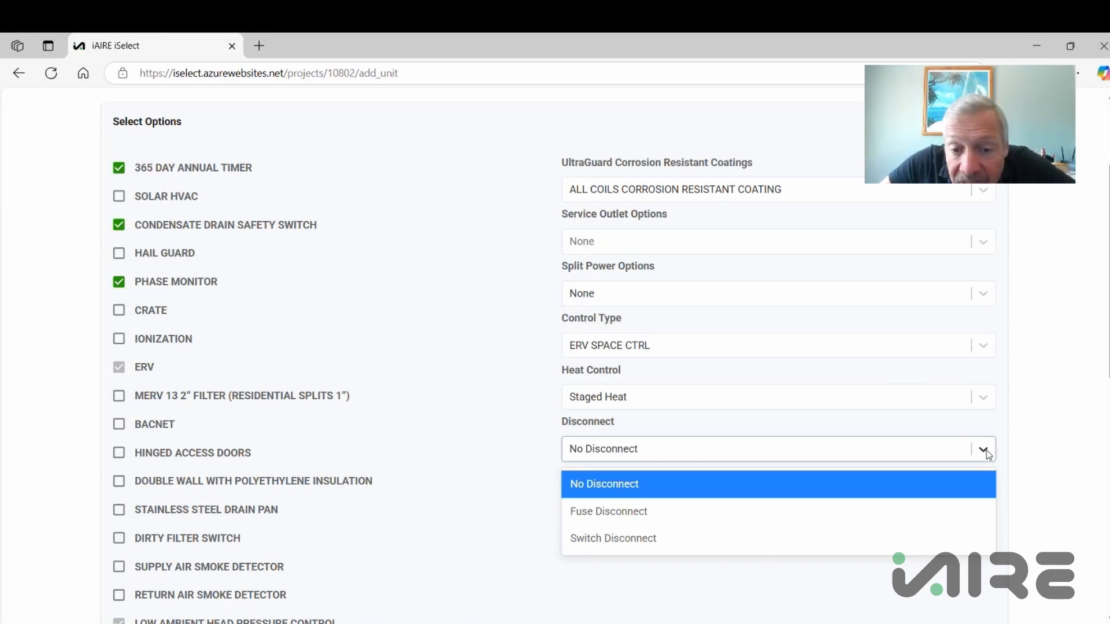
left_click(906, 476)
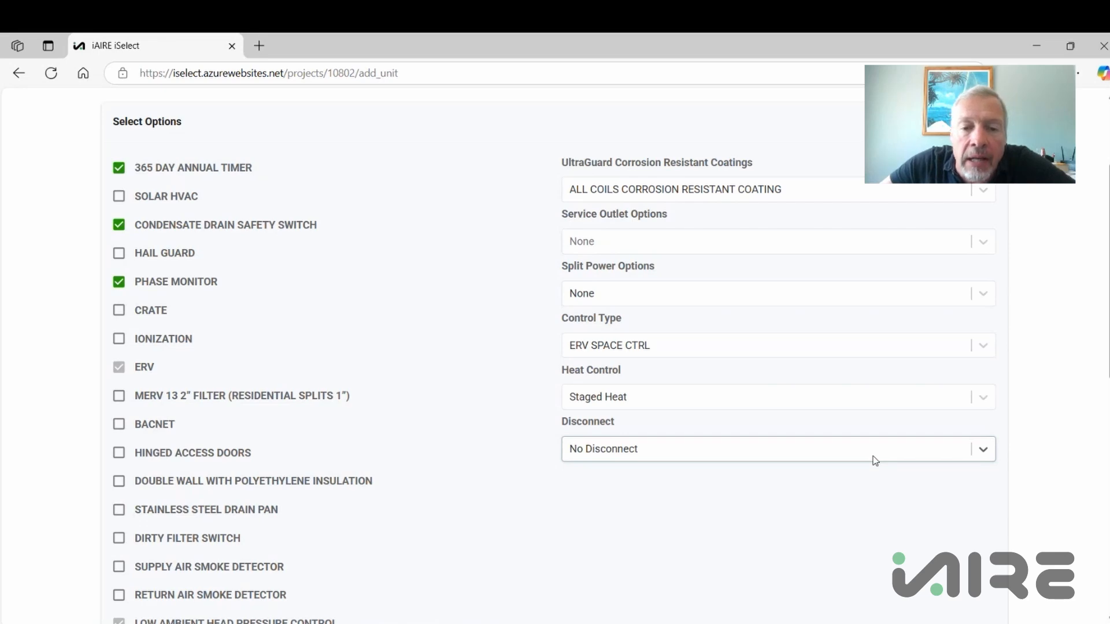
Step: Add Frost Protection to the ERV options and continue to the Fan Selection stage
scroll(874, 461, "down", 5)
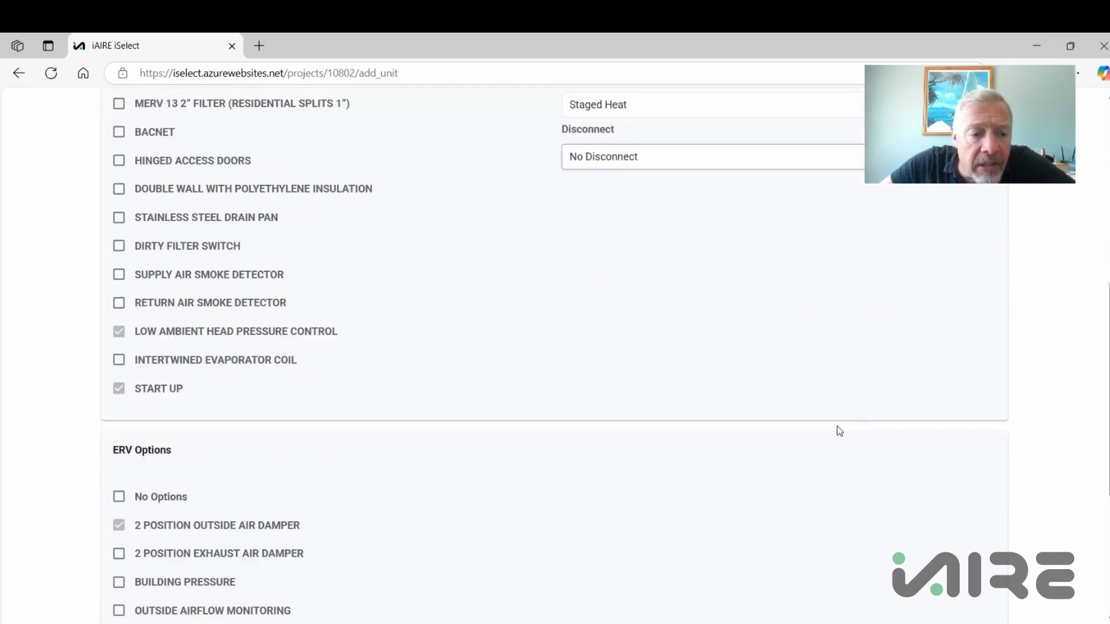
scroll(835, 429, "down", 5)
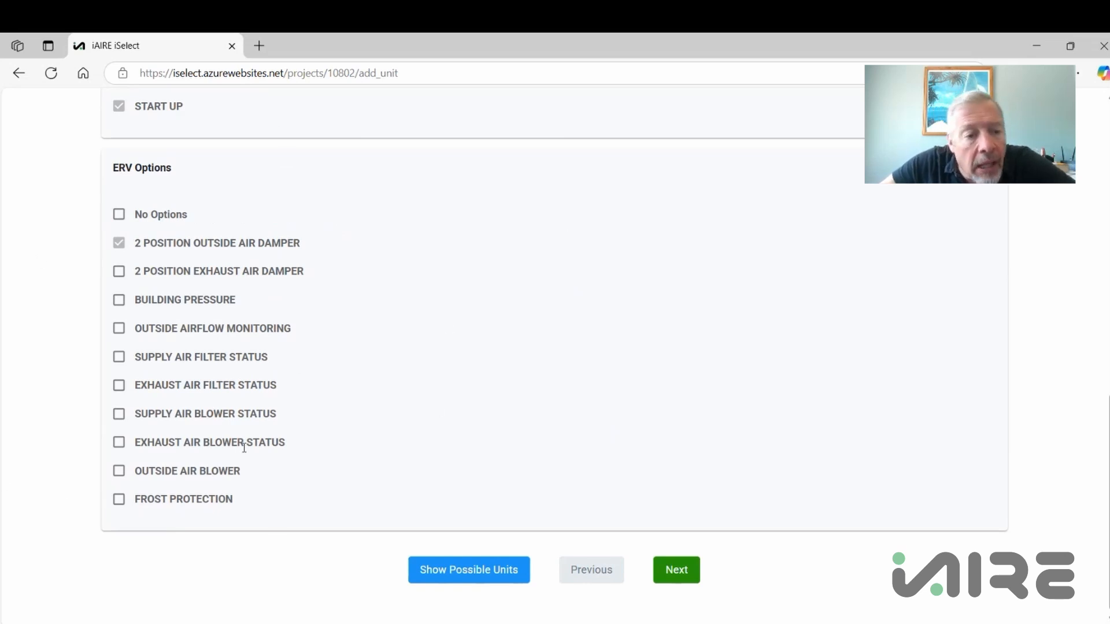
left_click(118, 500)
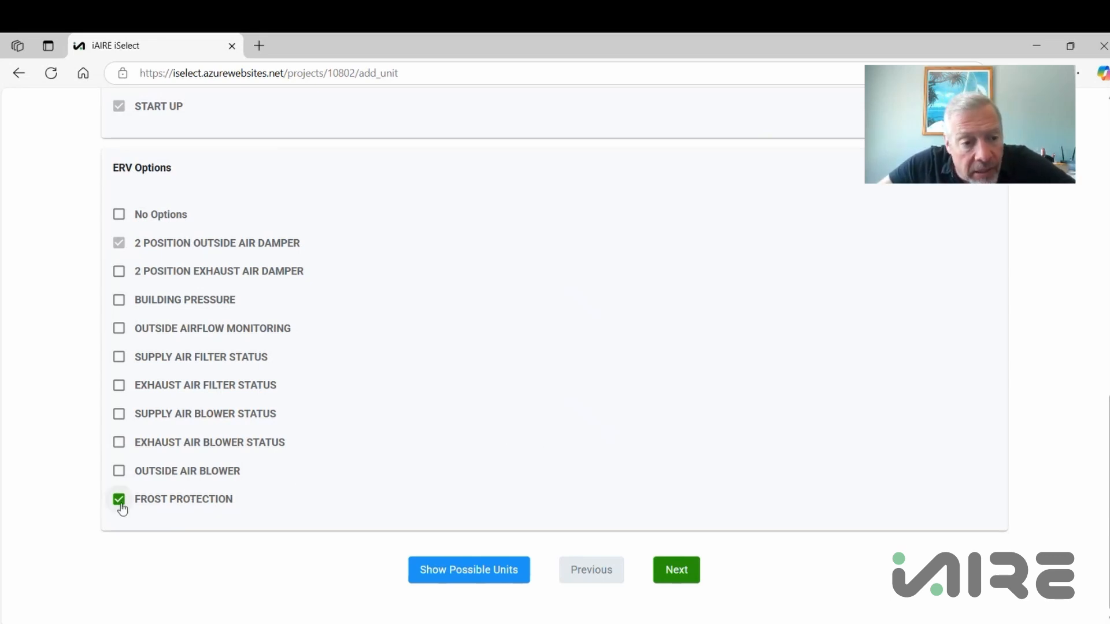
left_click(677, 571)
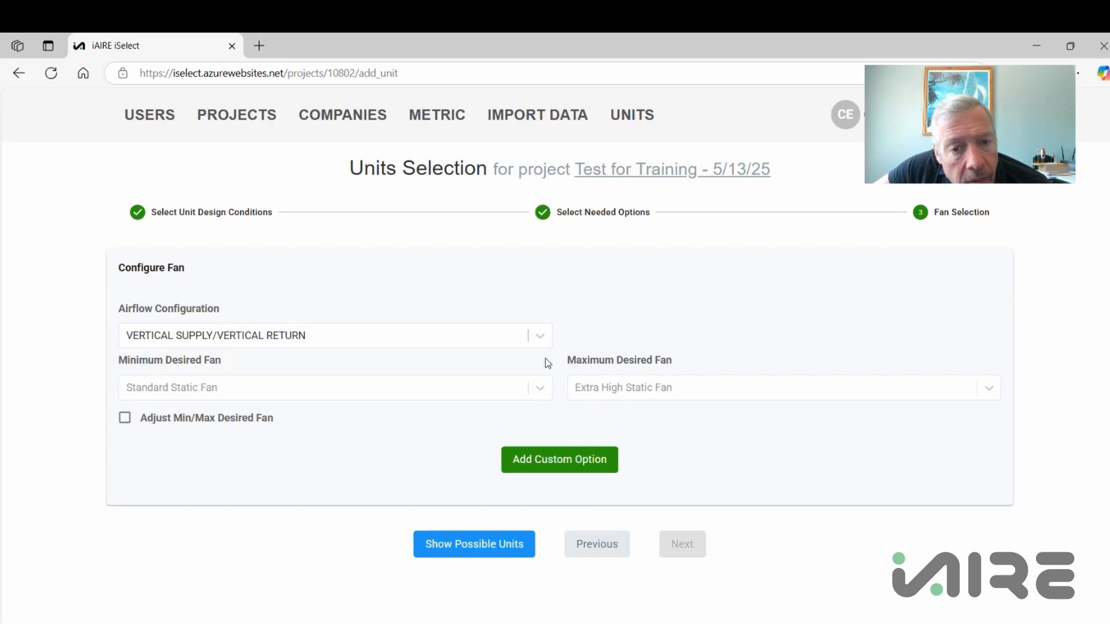
Step: Choose the Vertical Supply/Vertical Return airflow configuration and enable adjustment of the minimum and maximum desired fan
left_click(539, 336)
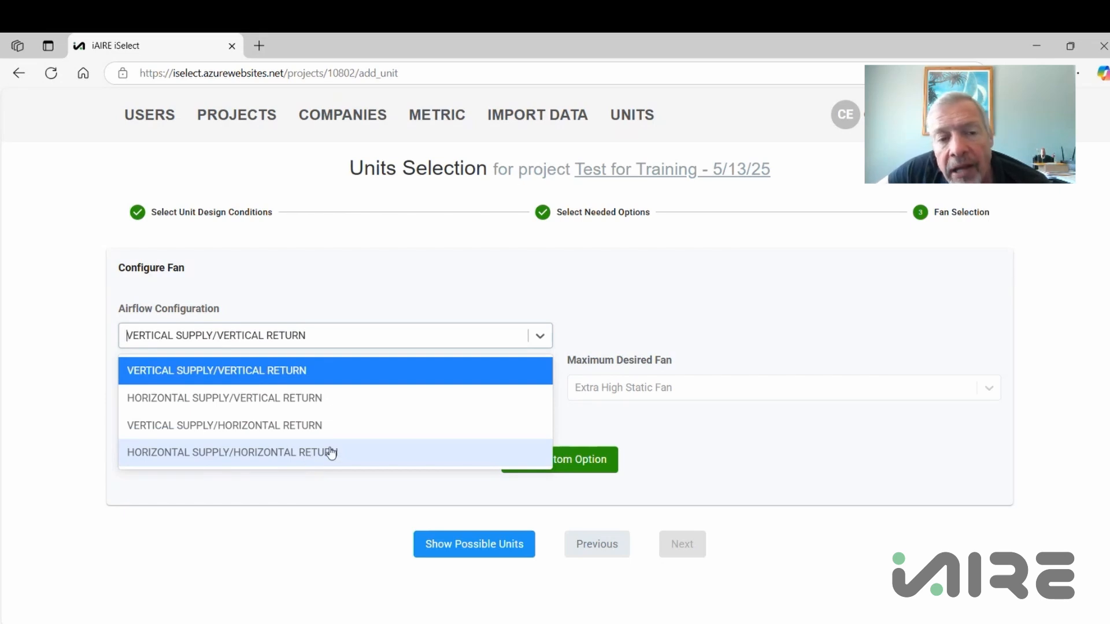
left_click(220, 373)
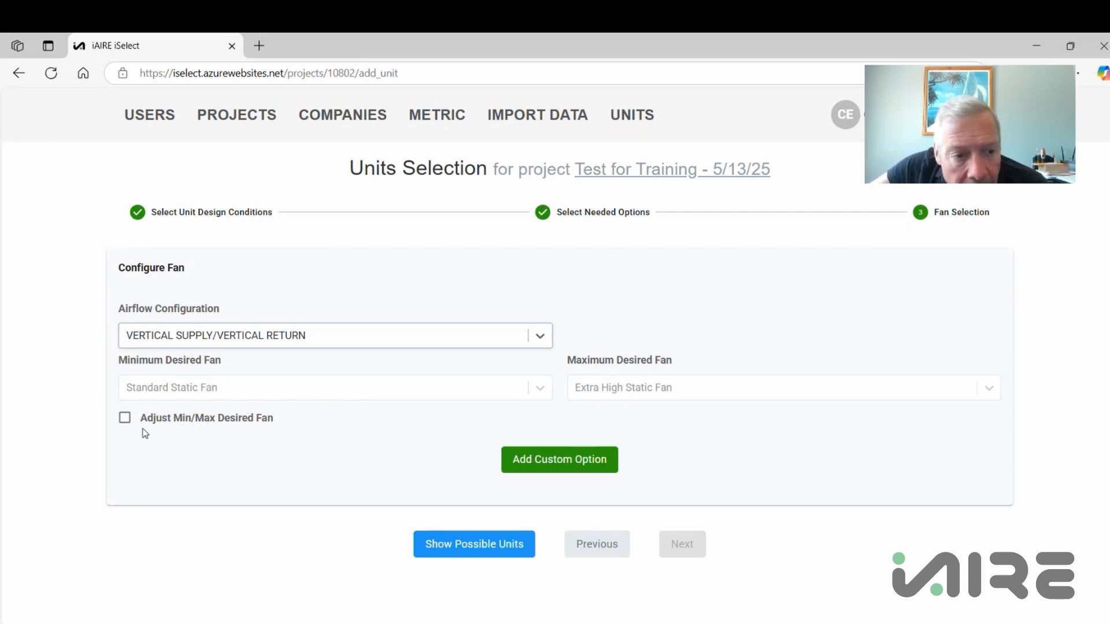
left_click(125, 418)
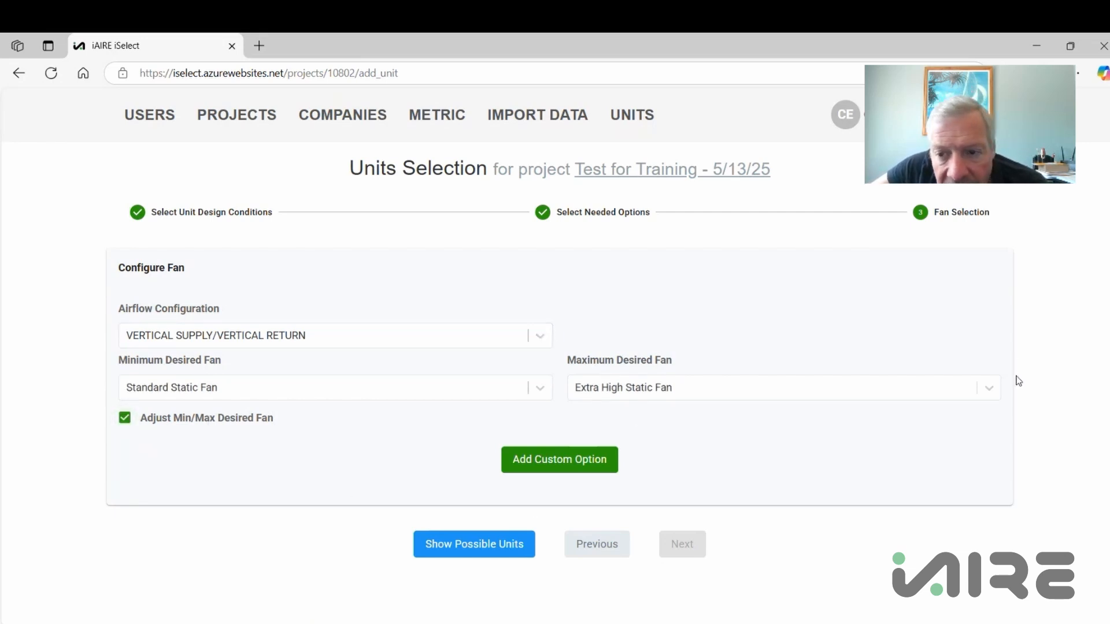
Step: Try limiting the maximum desired fan to Medium Static Fan and check for possible units
left_click(988, 391)
left_click(729, 457)
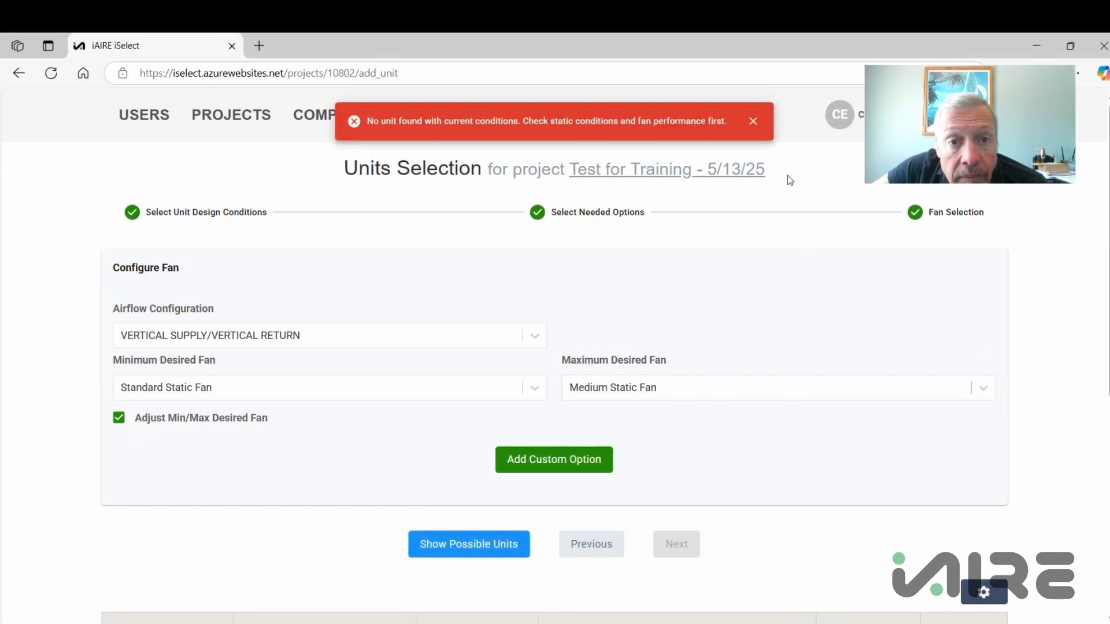
left_click(754, 122)
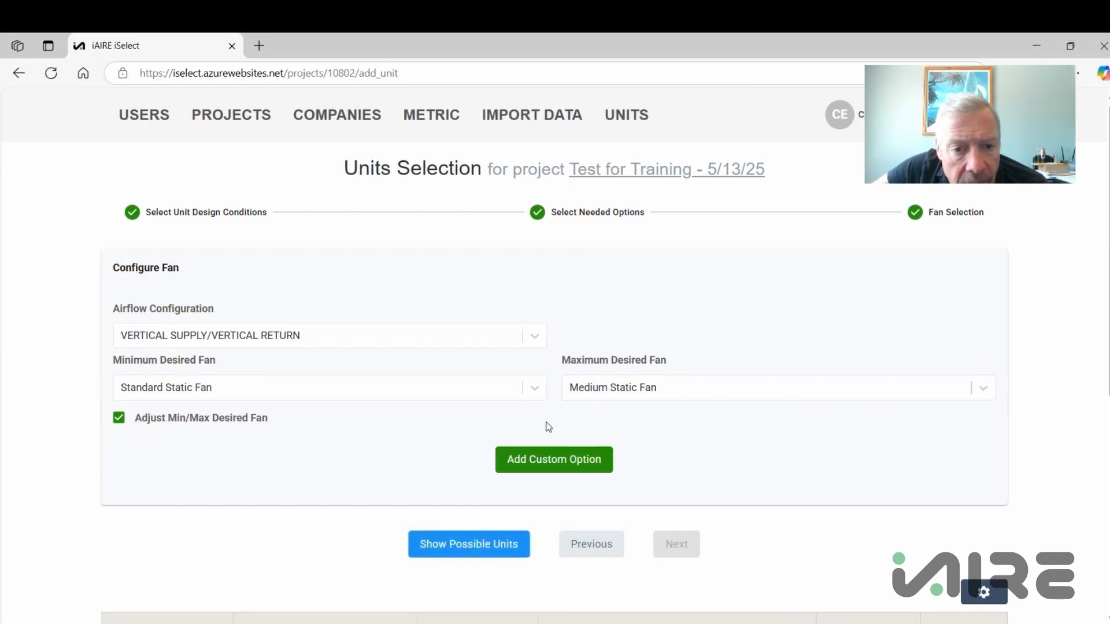
Step: Change the maximum desired fan to High Static Fan, and finally to Extra High Static Fan
left_click(983, 388)
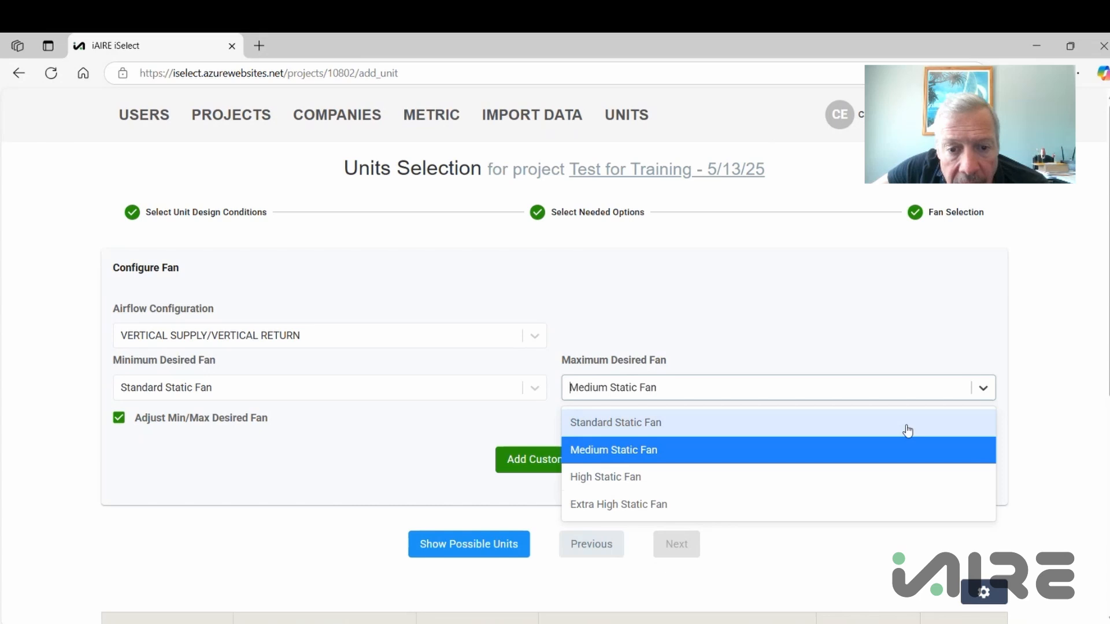
left_click(674, 485)
left_click(990, 389)
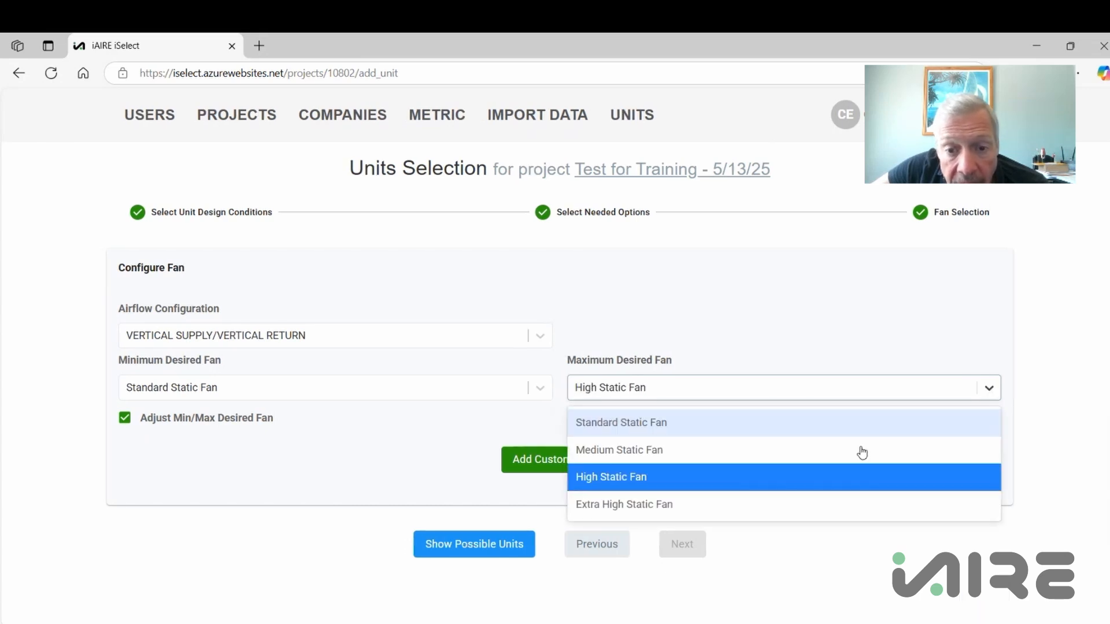
left_click(749, 506)
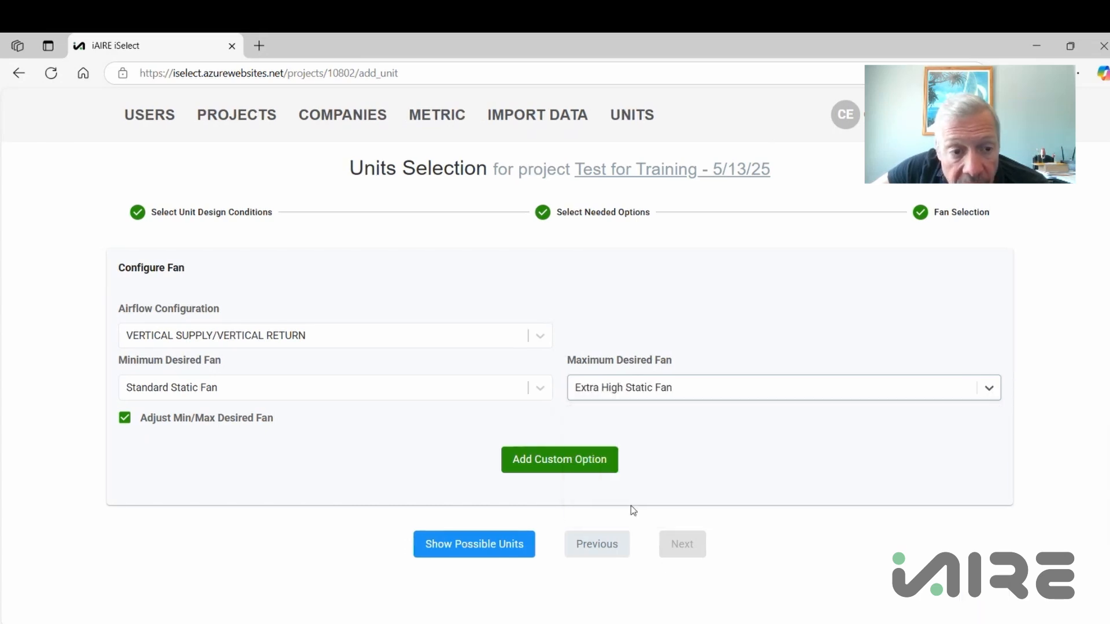
Step: Disable adjustment of the minimum and maximum desired fan and show the possible units
left_click(124, 417)
left_click(470, 551)
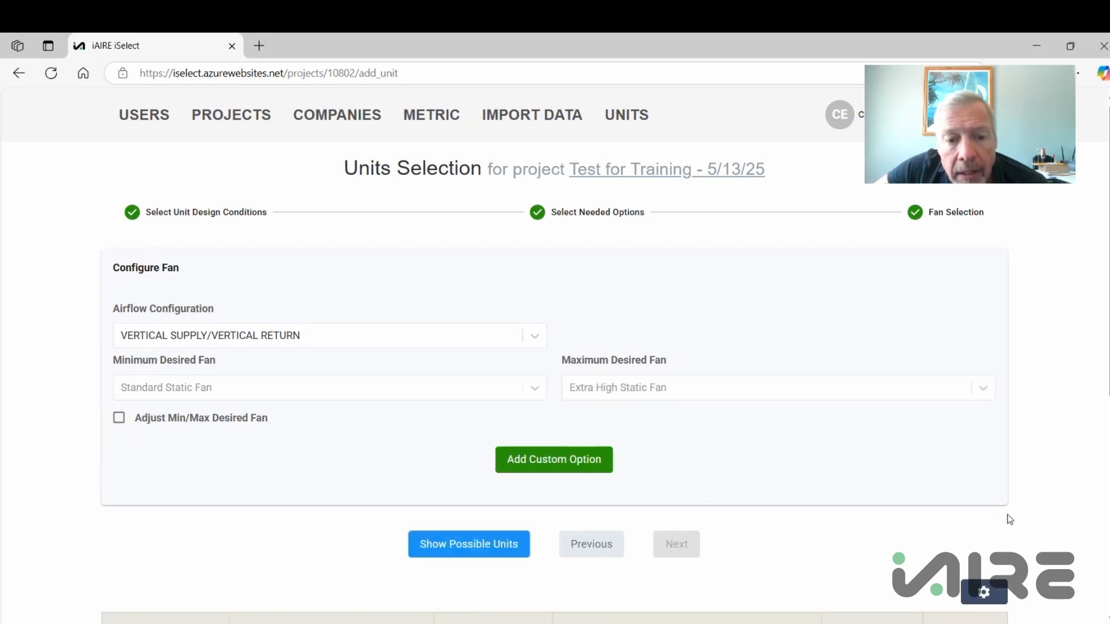
scroll(948, 515, "down", 6)
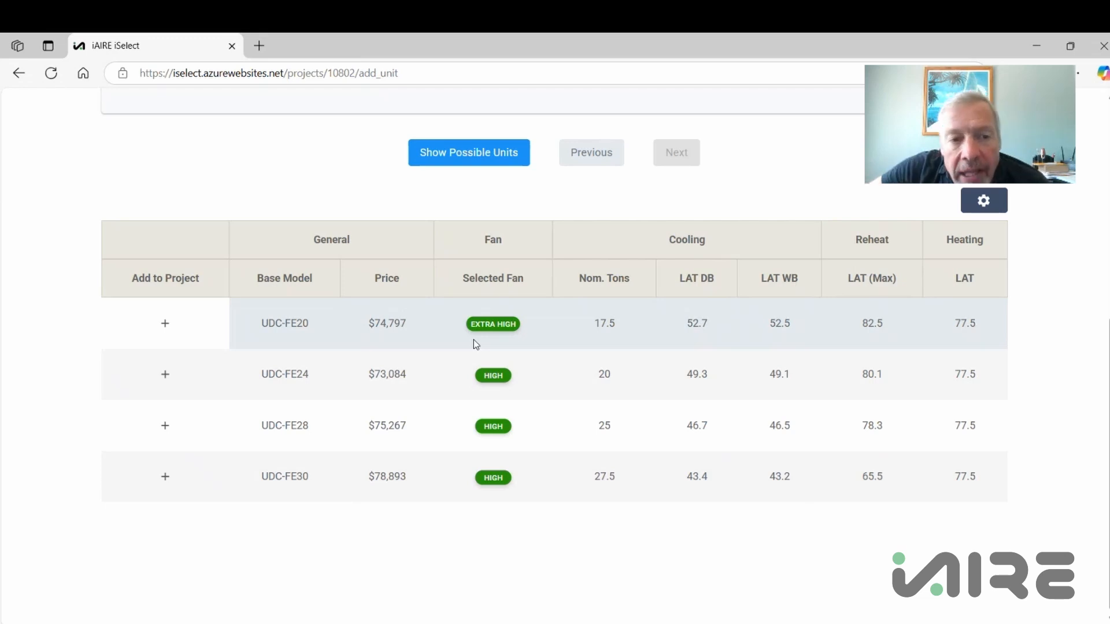
left_click(167, 325)
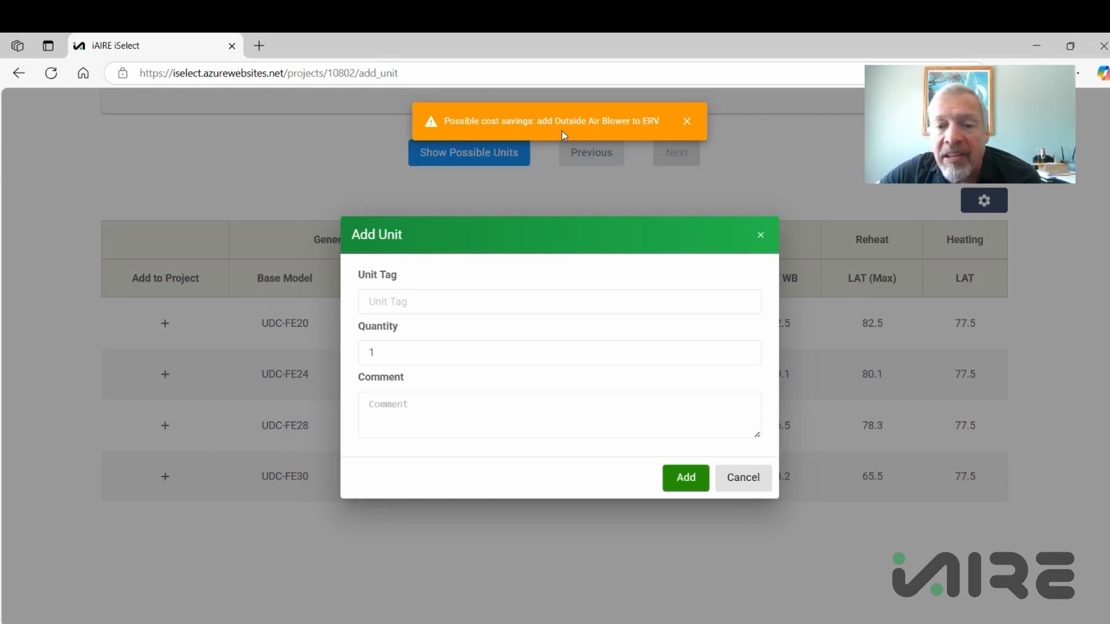
left_click(687, 122)
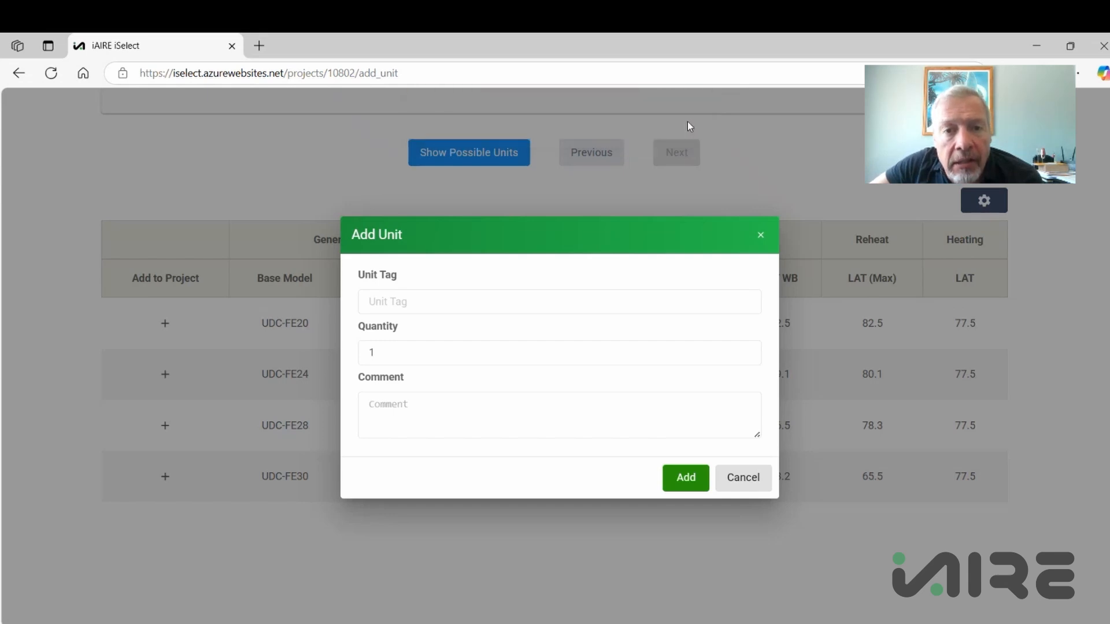
left_click(740, 479)
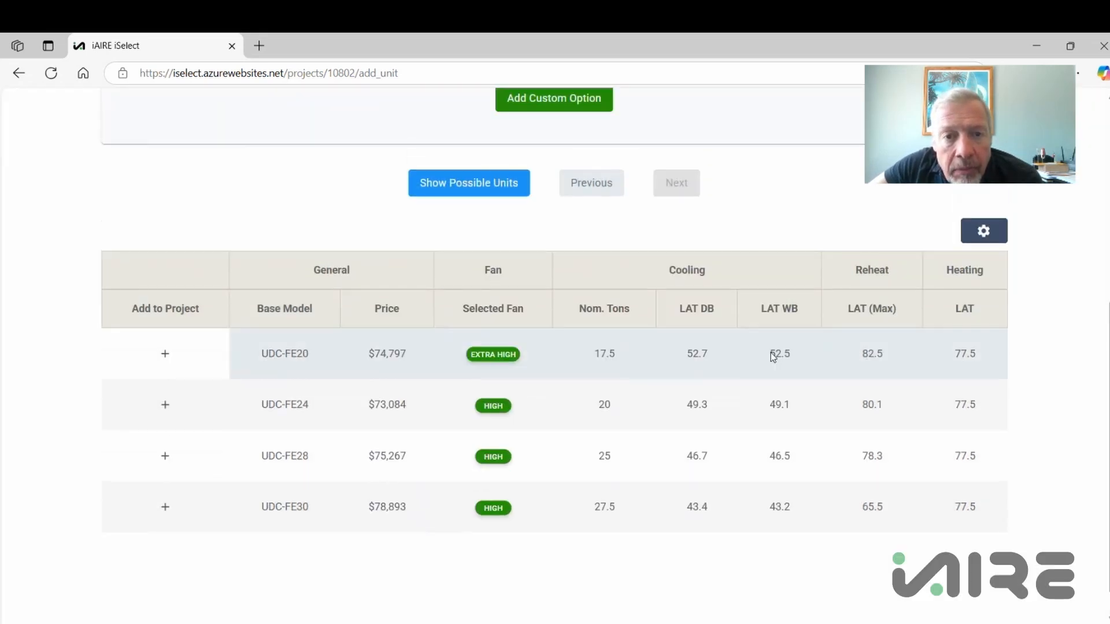
Step: Go back to the needed options, add Outside Air Blower to the ERV options, and return to Fan Selection
scroll(752, 376, "up", 5)
left_click(614, 542)
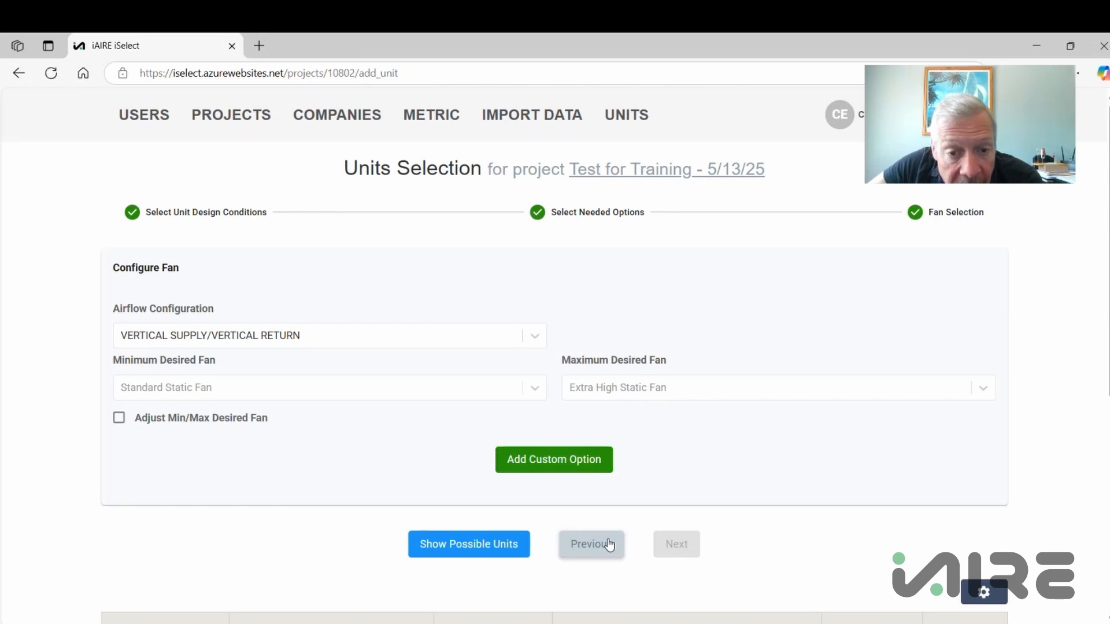
scroll(359, 330, "down", 7)
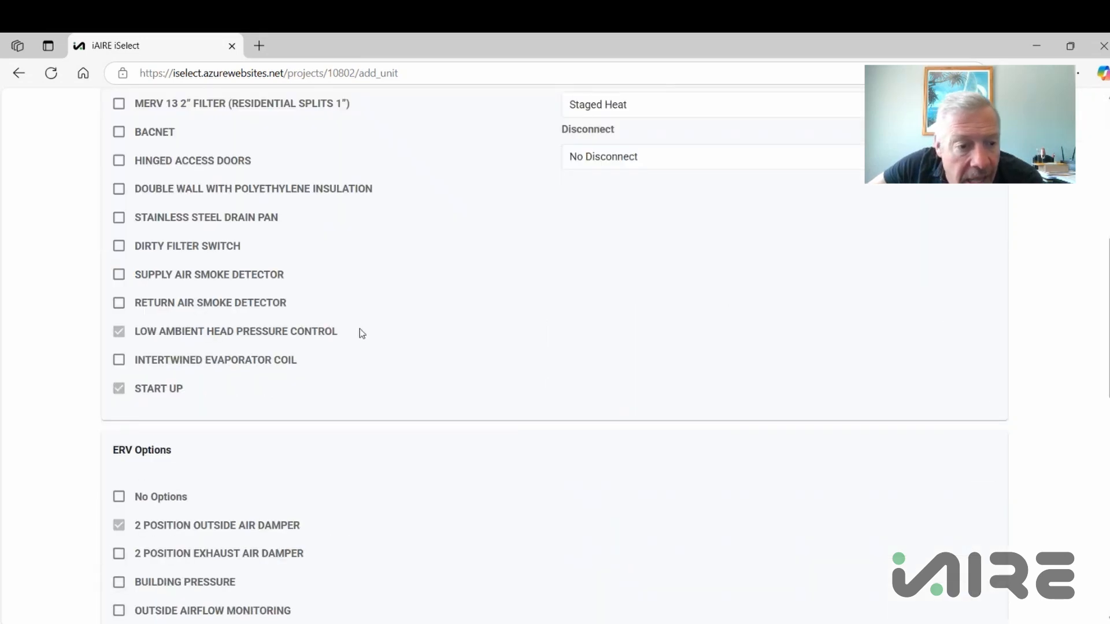
scroll(359, 332, "down", 5)
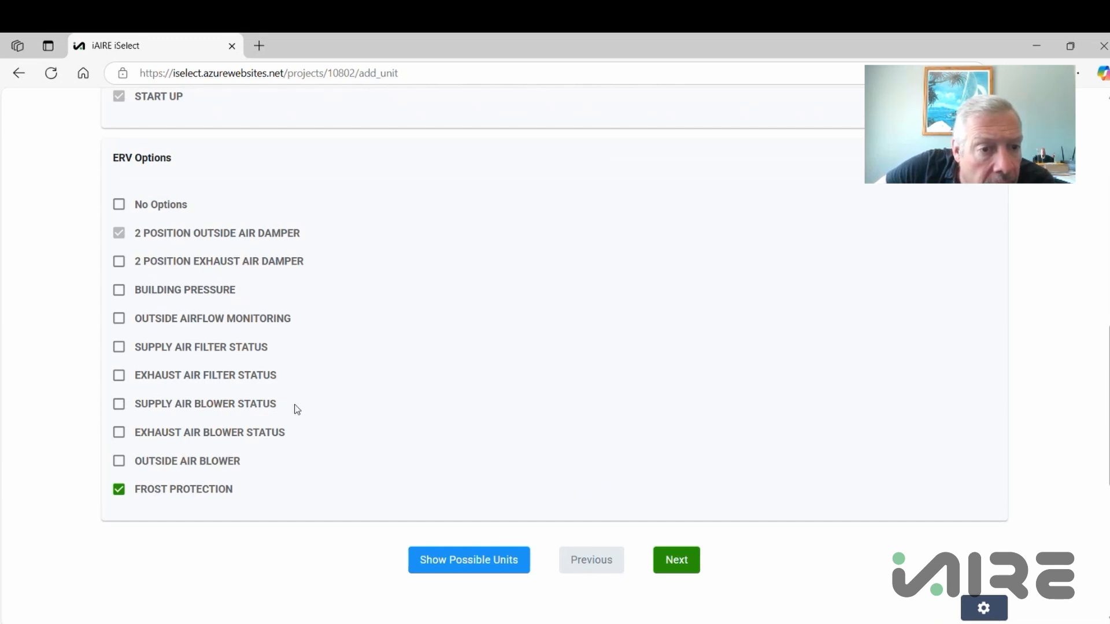
left_click(120, 469)
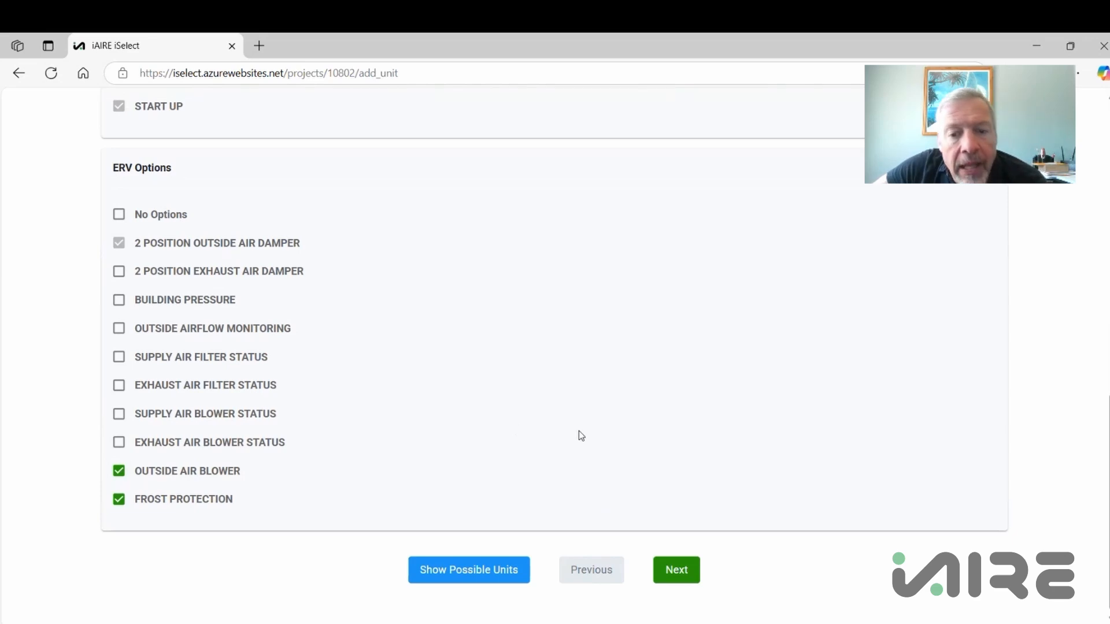
left_click(681, 576)
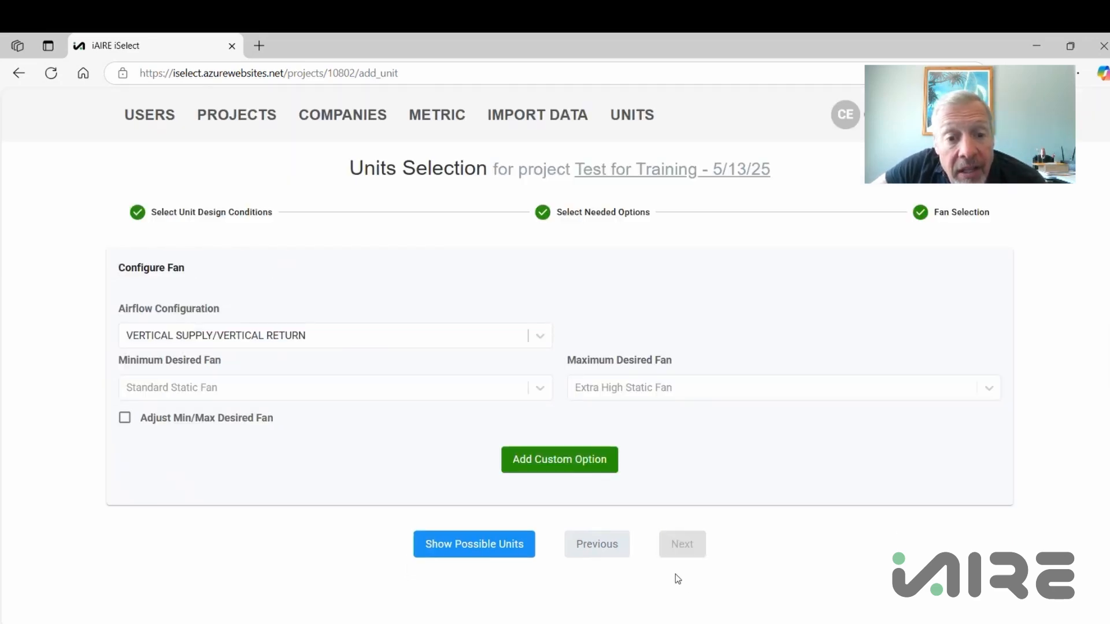
Step: Show the possible units and add the UDC-FE20 to the project with the unit tag OARTU-1
left_click(506, 545)
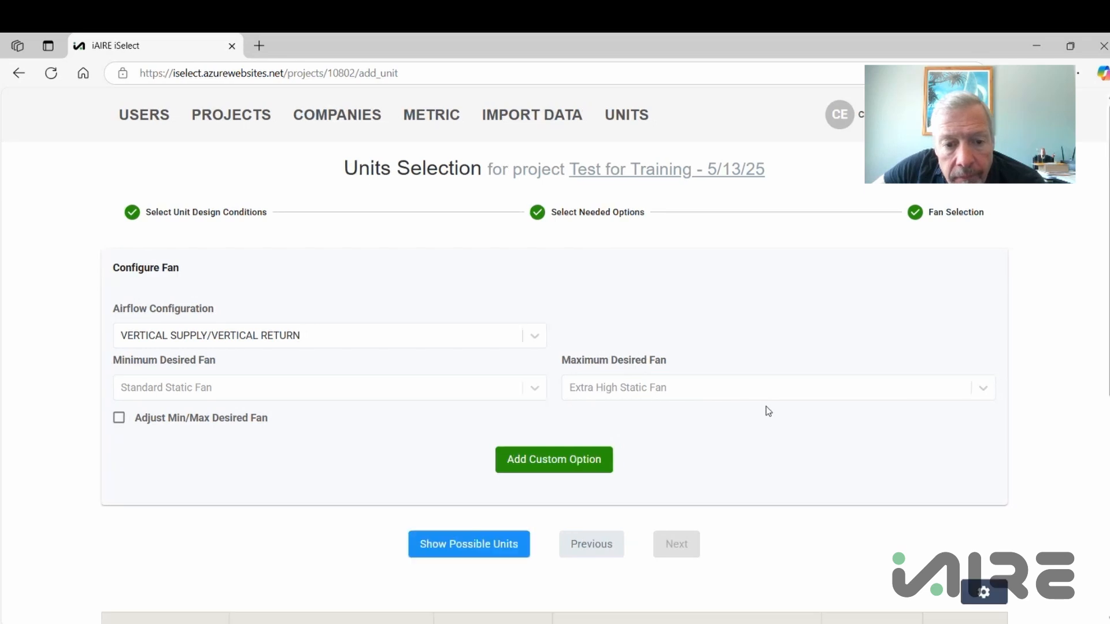
scroll(804, 378, "down", 7)
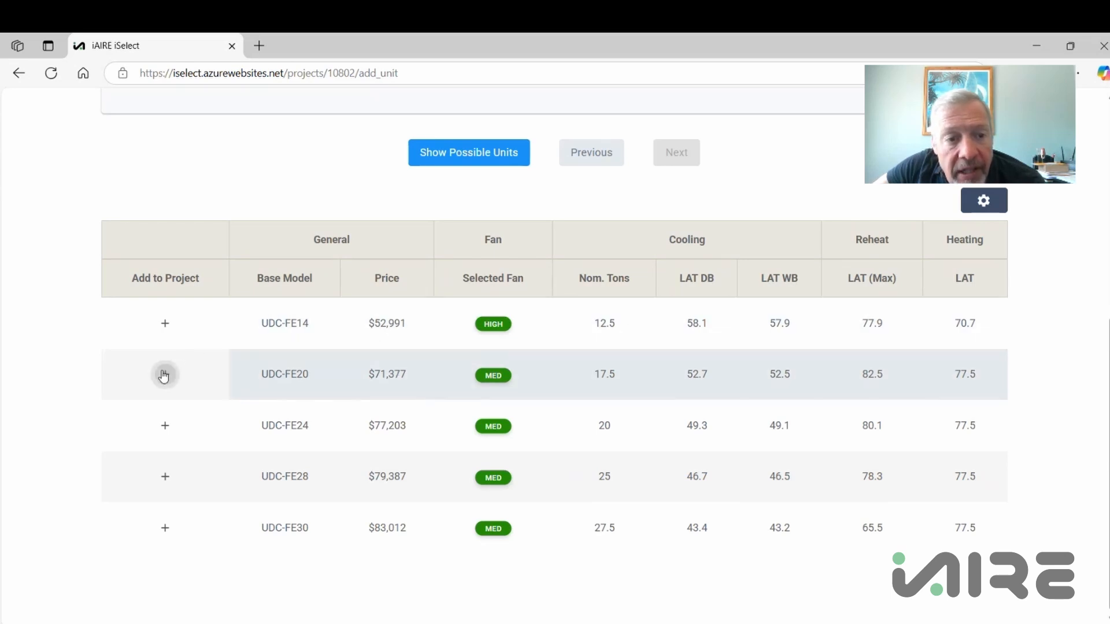
left_click(165, 374)
left_click(386, 302)
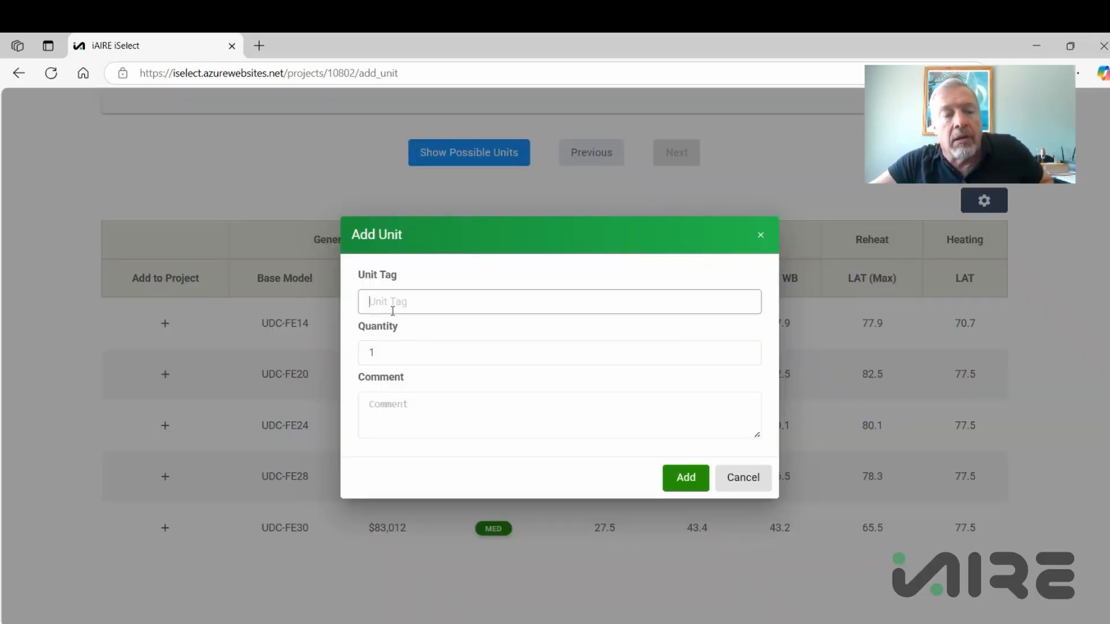
type("OAR")
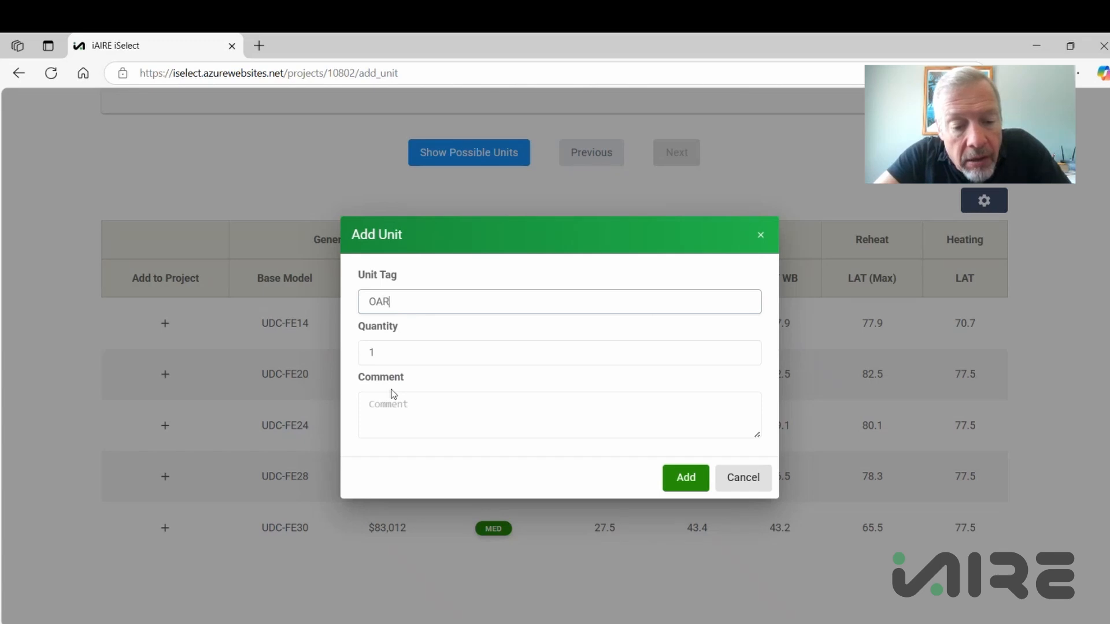
type("TU-1")
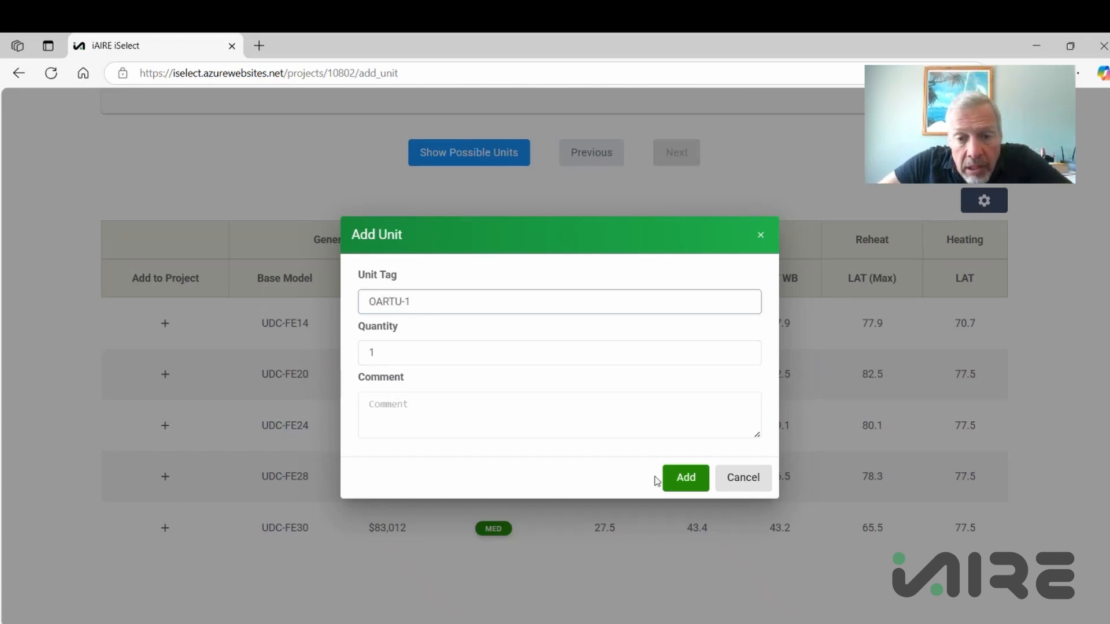
left_click(675, 481)
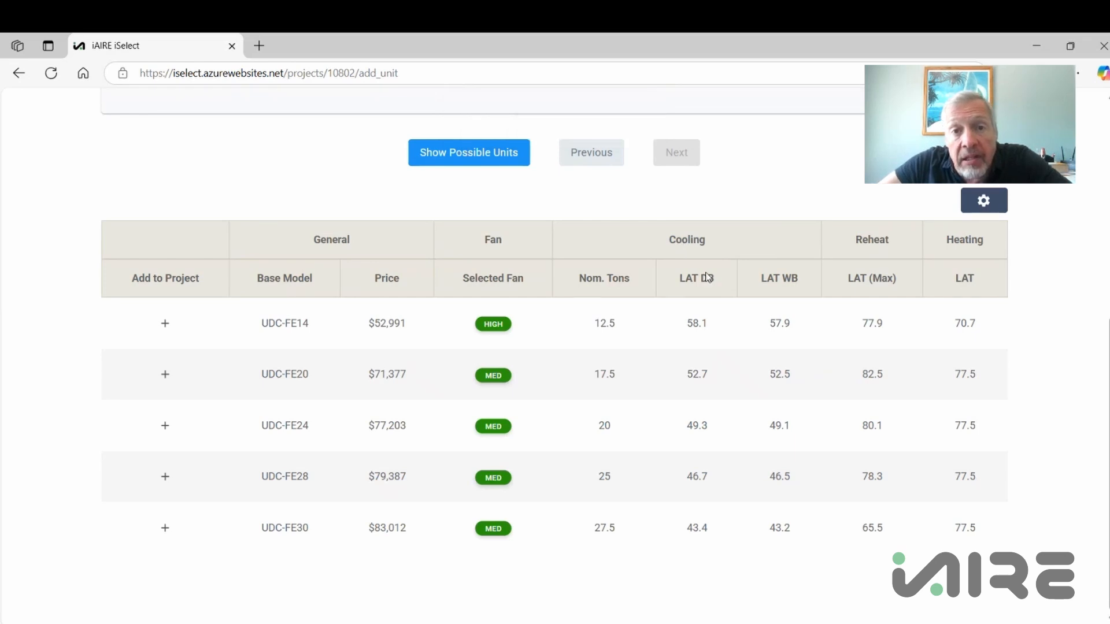
Step: Return to the Test for Training - 5/13/25 project page and bring its units table into view
scroll(697, 255, "up", 6)
left_click(675, 177)
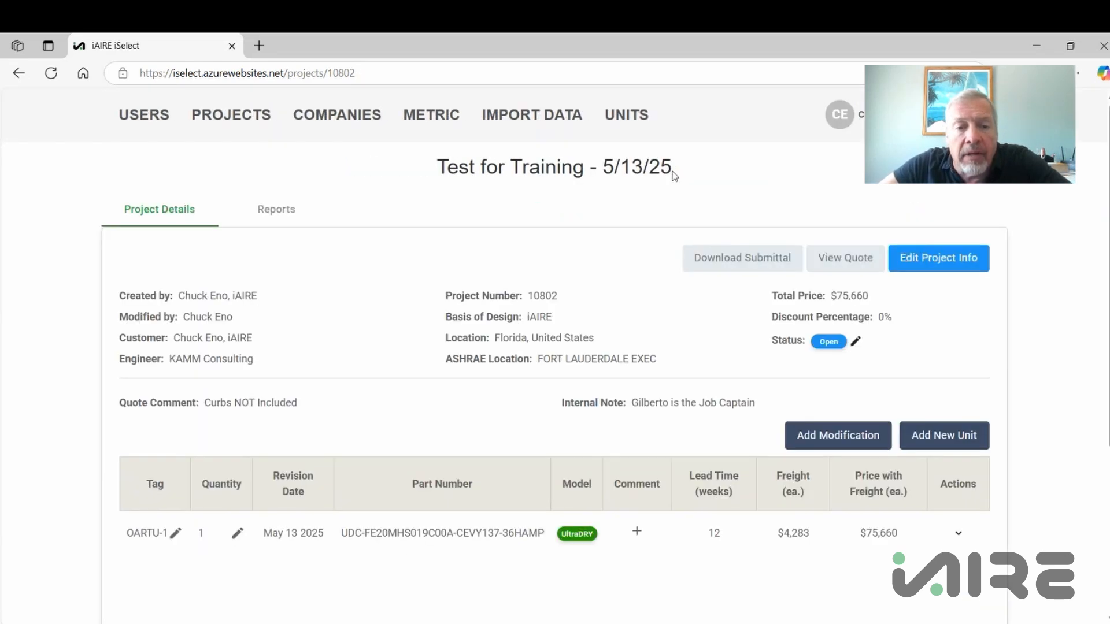
scroll(671, 174, "down", 4)
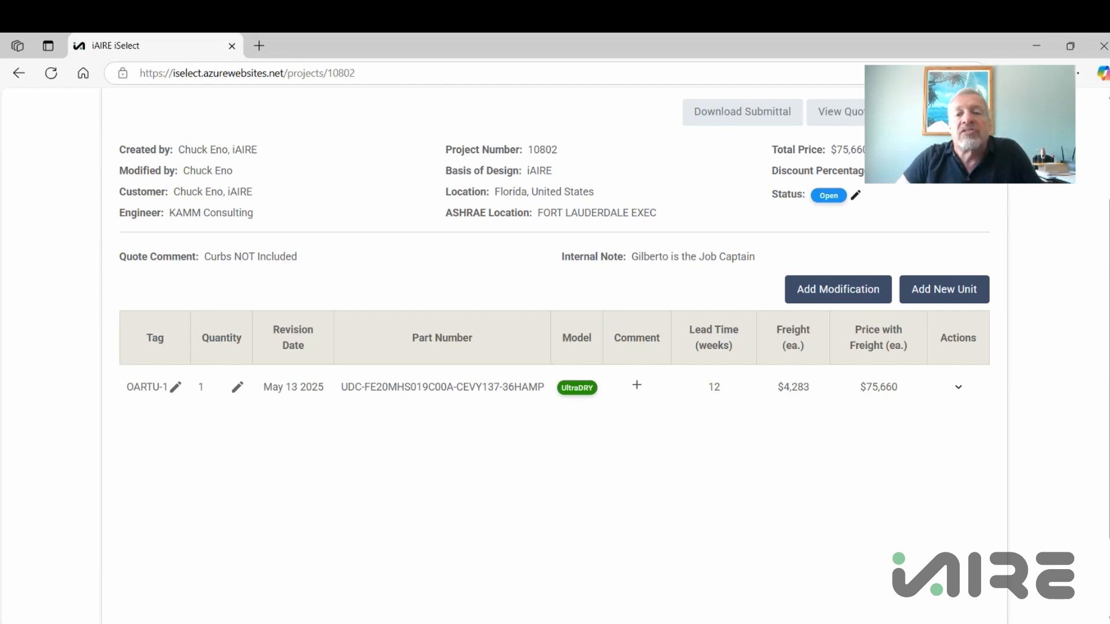
mouse_move(610, 623)
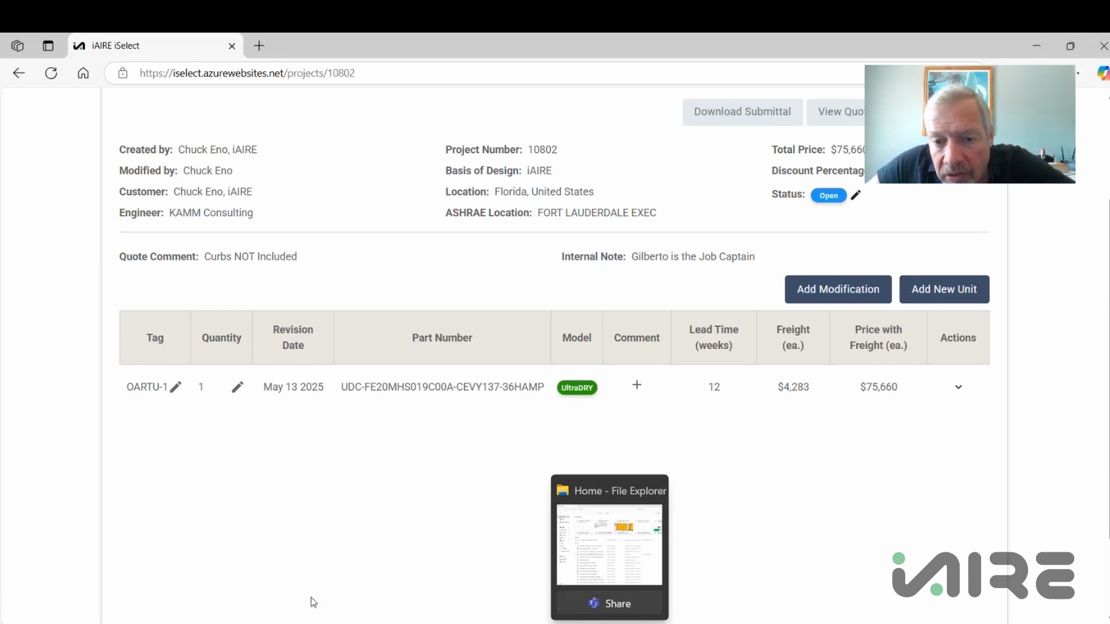
Step: Open unit OARTU-1 for editing, review its design conditions, and continue to the Select Needed Options stage
left_click(958, 391)
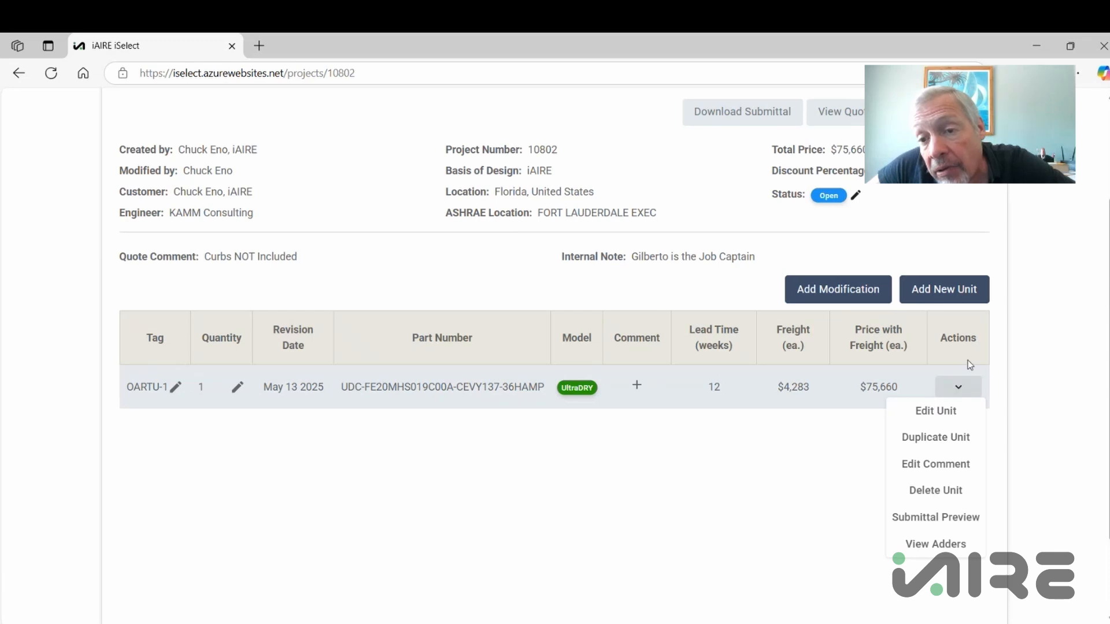
left_click(944, 417)
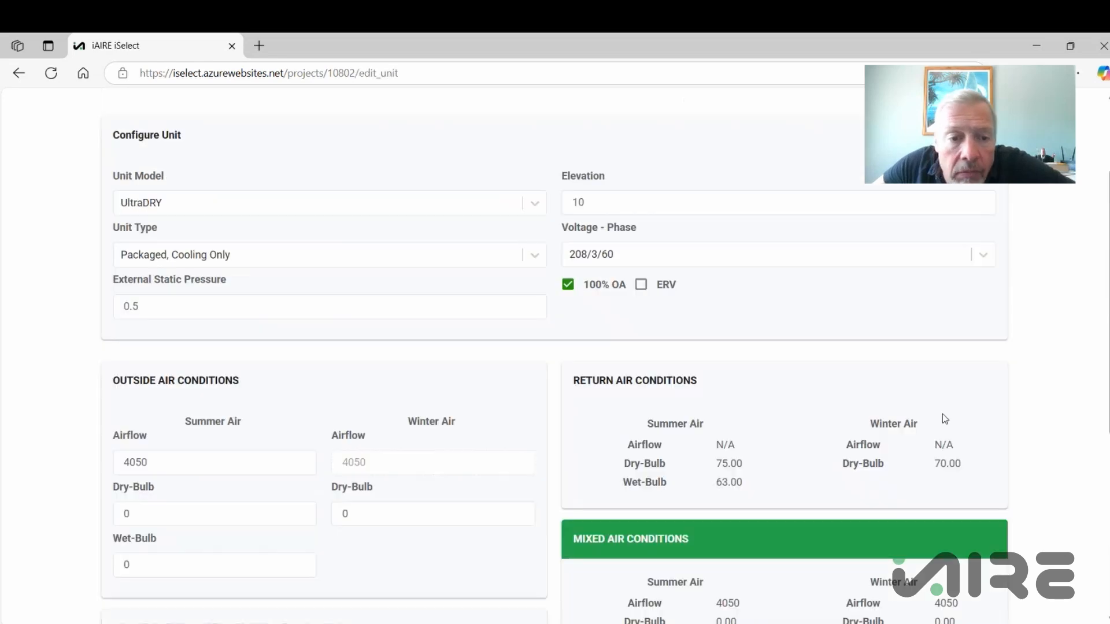
scroll(497, 410, "down", 5)
scroll(502, 413, "up", 7)
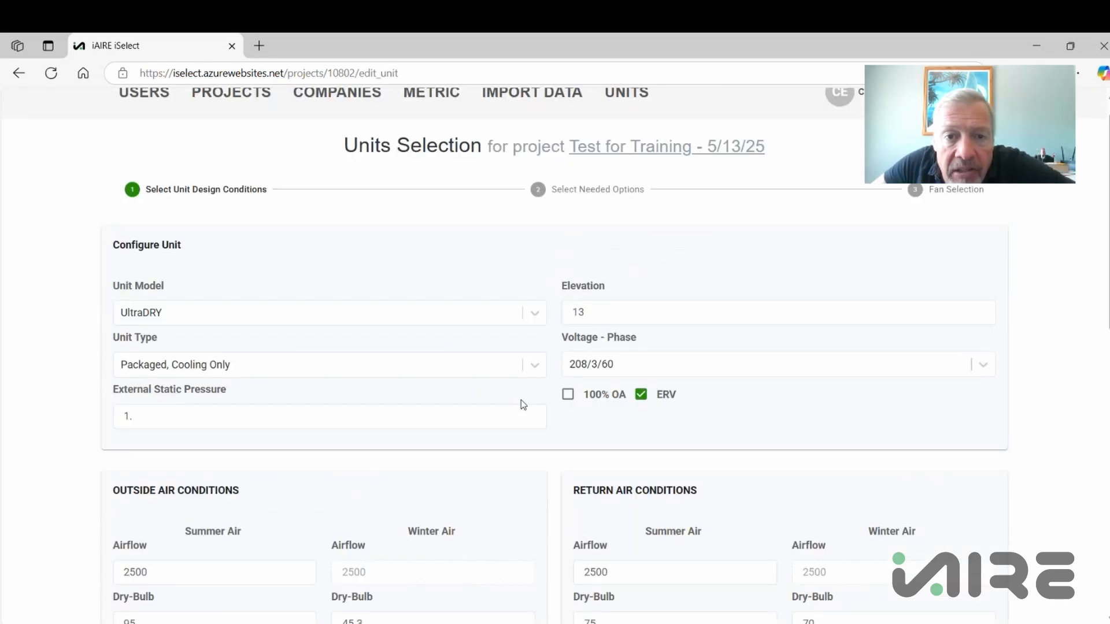
scroll(524, 400, "down", 4)
scroll(528, 398, "down", 7)
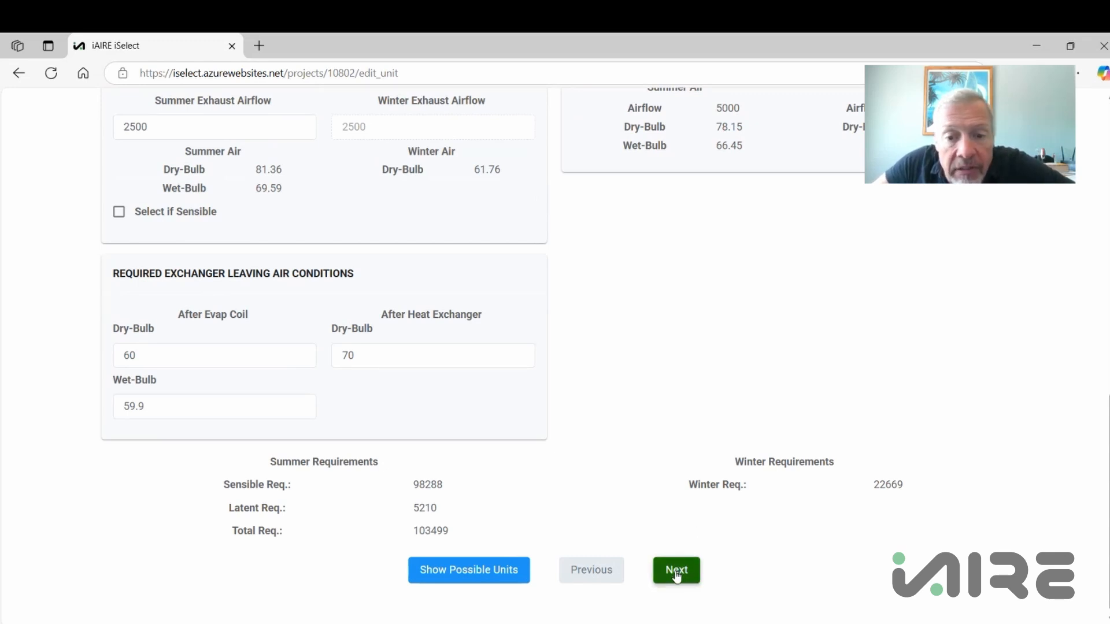
left_click(676, 573)
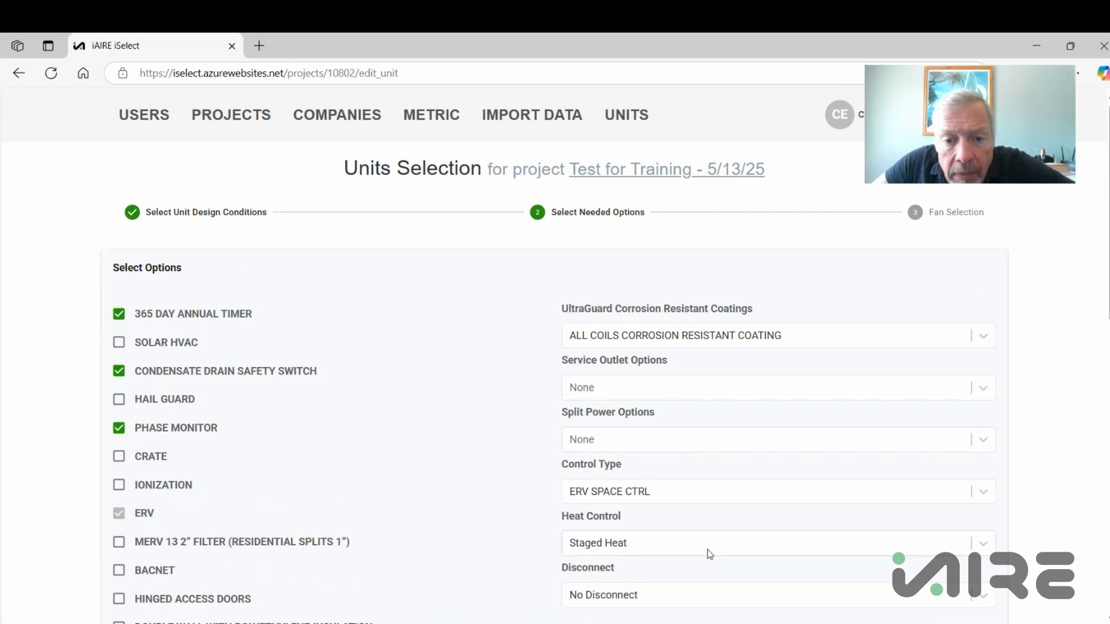
Step: Change the unit's Heat Control to Modulating Heat and continue to the Fan Selection stage
scroll(710, 554, "down", 3)
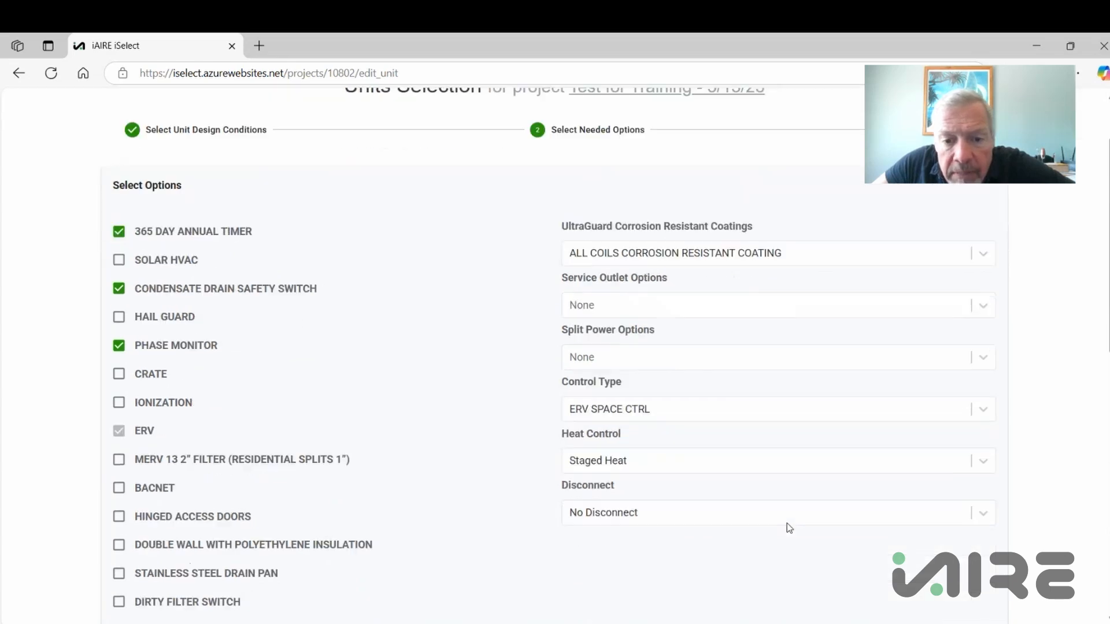
left_click(986, 398)
left_click(752, 461)
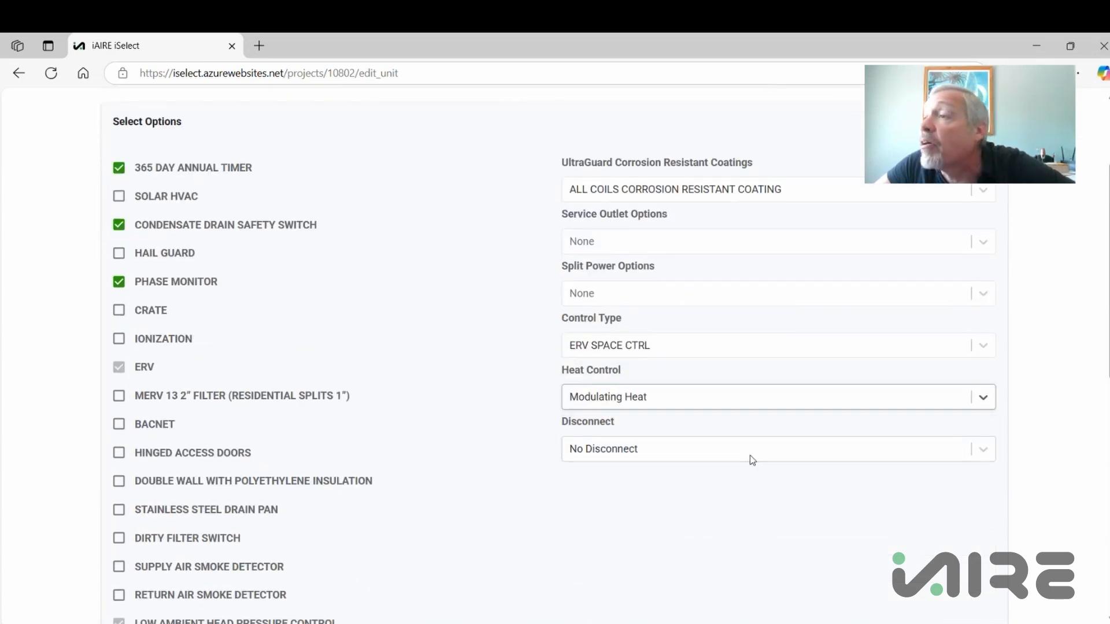
scroll(752, 457, "down", 10)
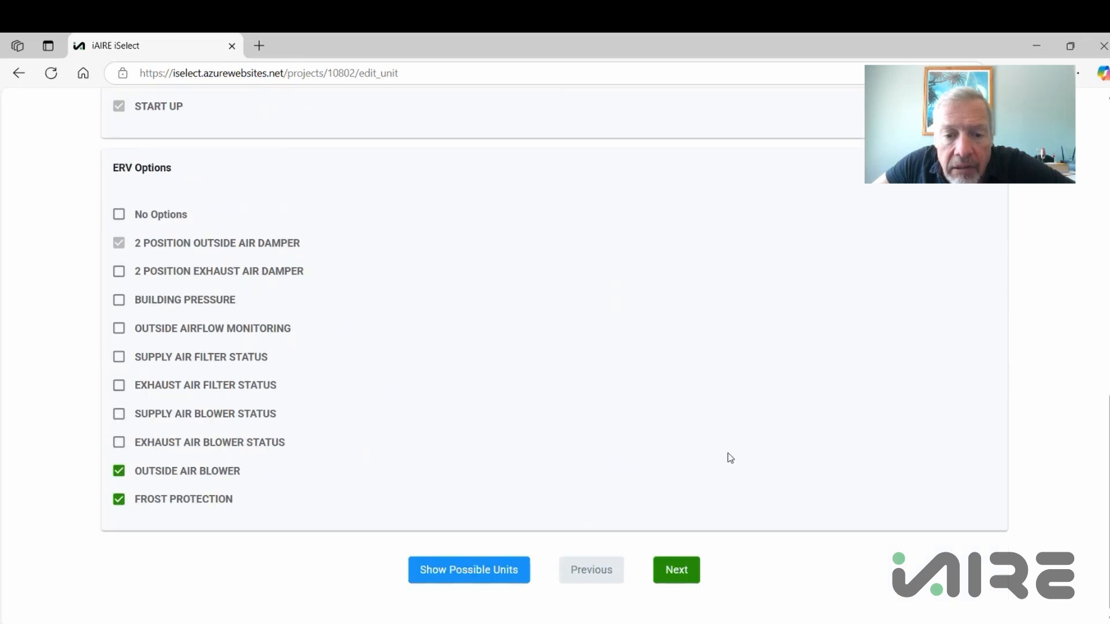
left_click(674, 572)
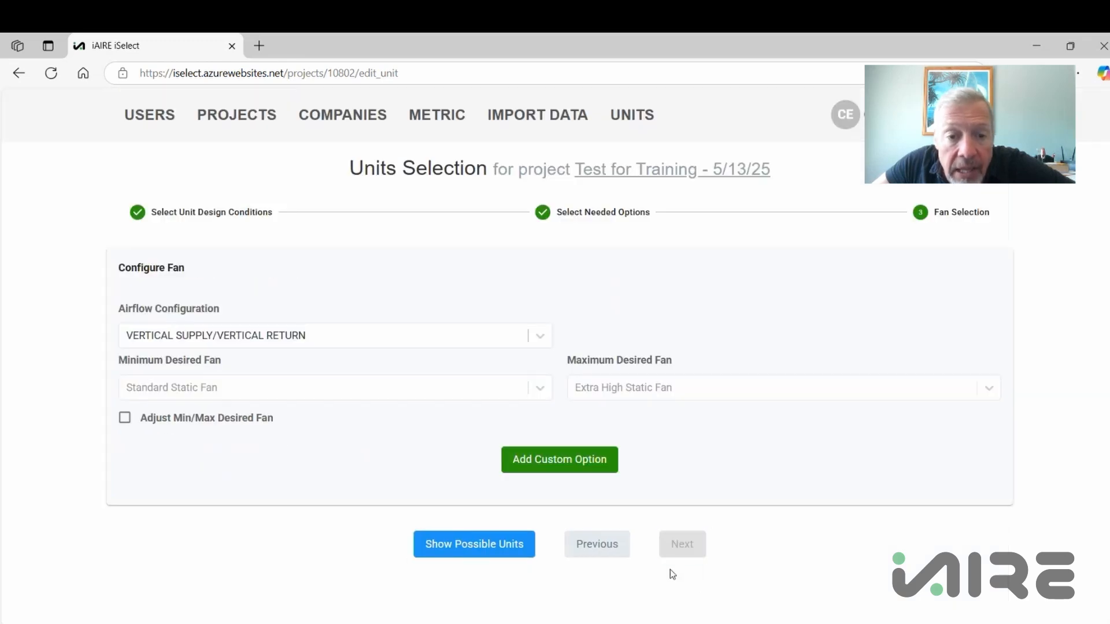
Step: Show the possible units and update OARTU-1 with the UDC-FE20 base model, keeping its tag and quantity
left_click(500, 542)
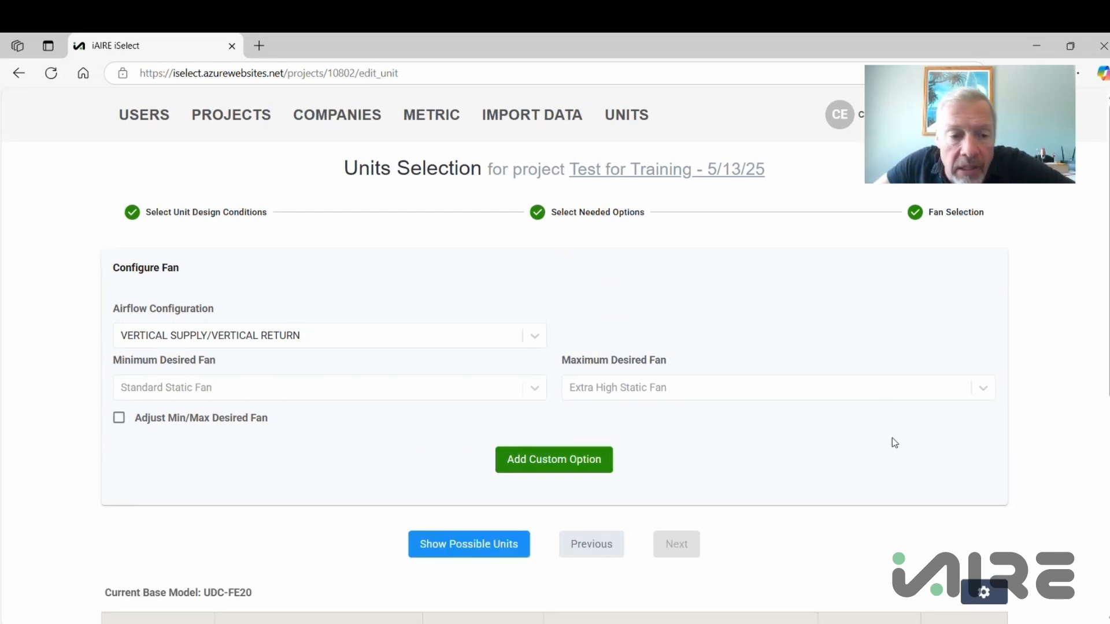
scroll(892, 439, "down", 5)
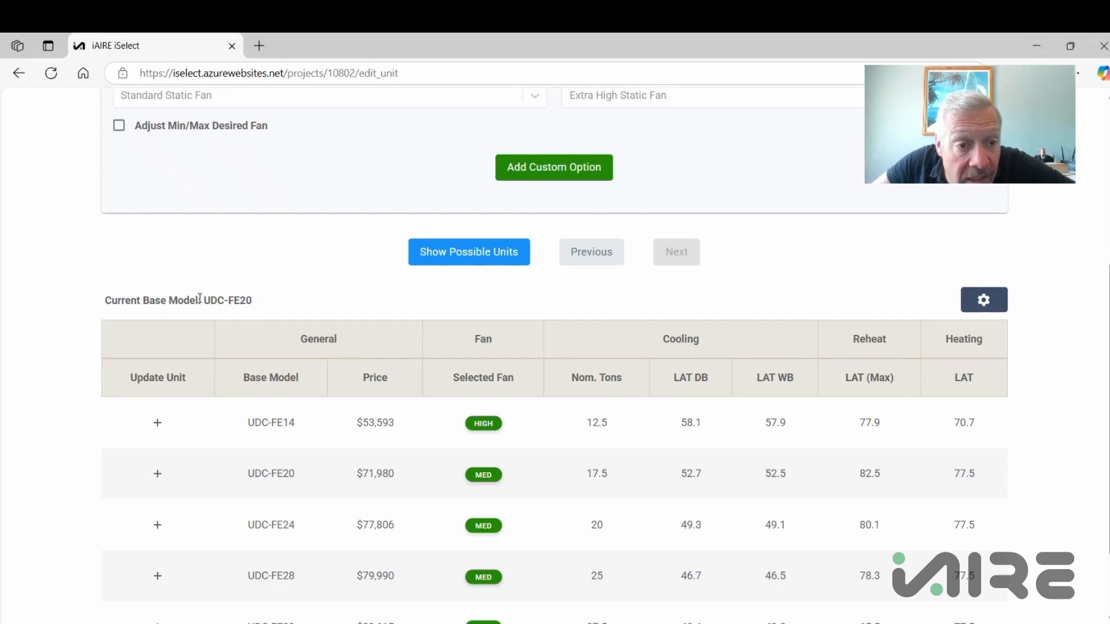
left_click(157, 474)
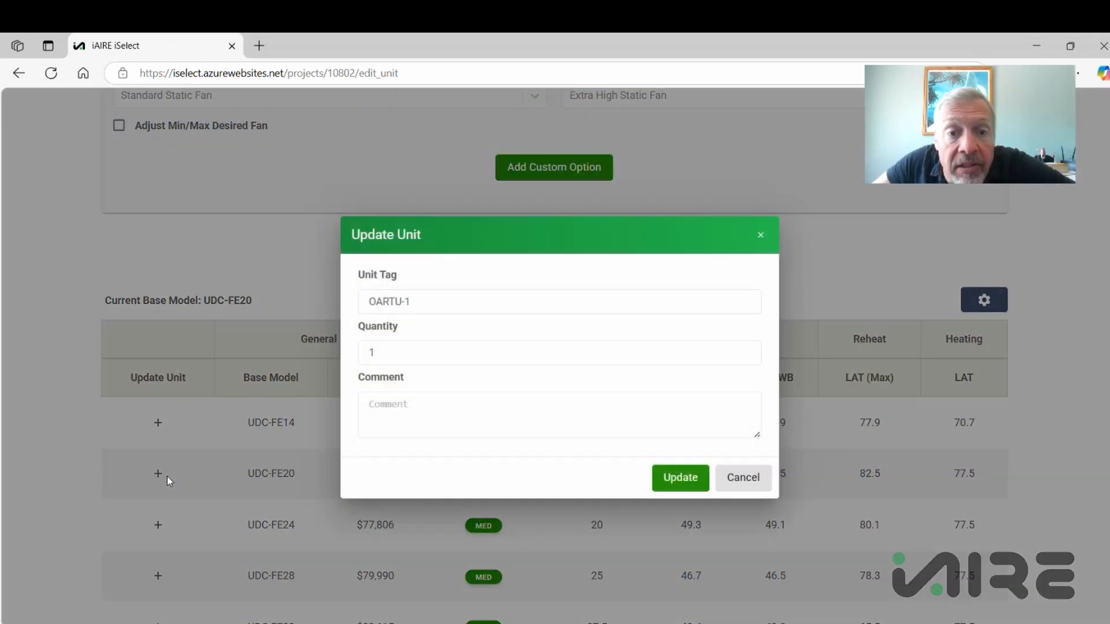
left_click(696, 475)
left_click(644, 125)
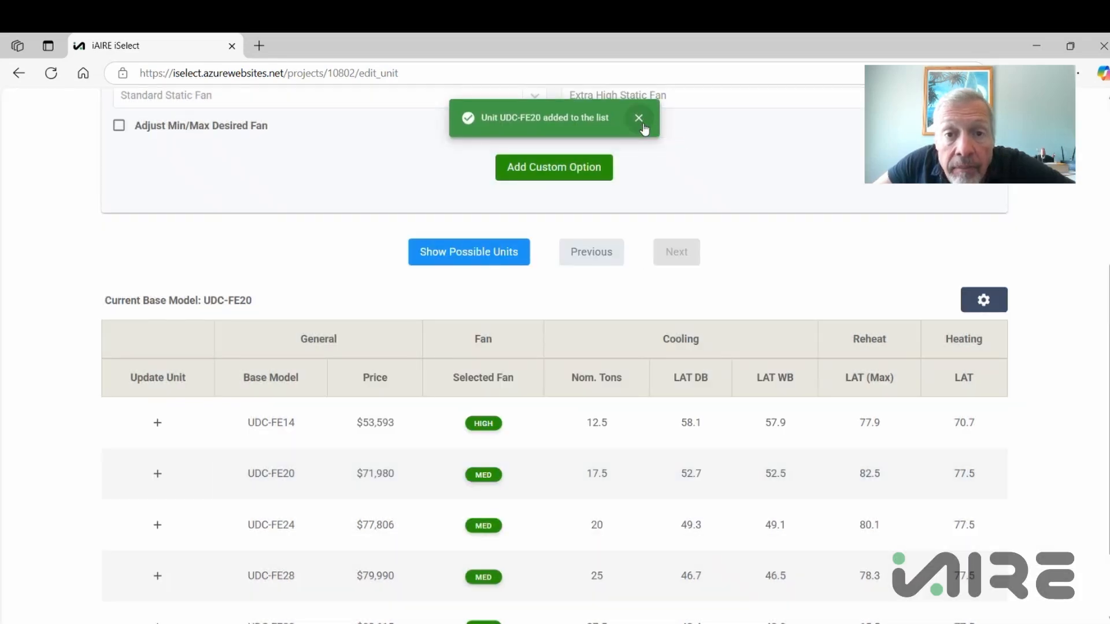
Step: Return to the project details and check the updated part number and price of OARTU-1
scroll(681, 201, "up", 5)
left_click(669, 170)
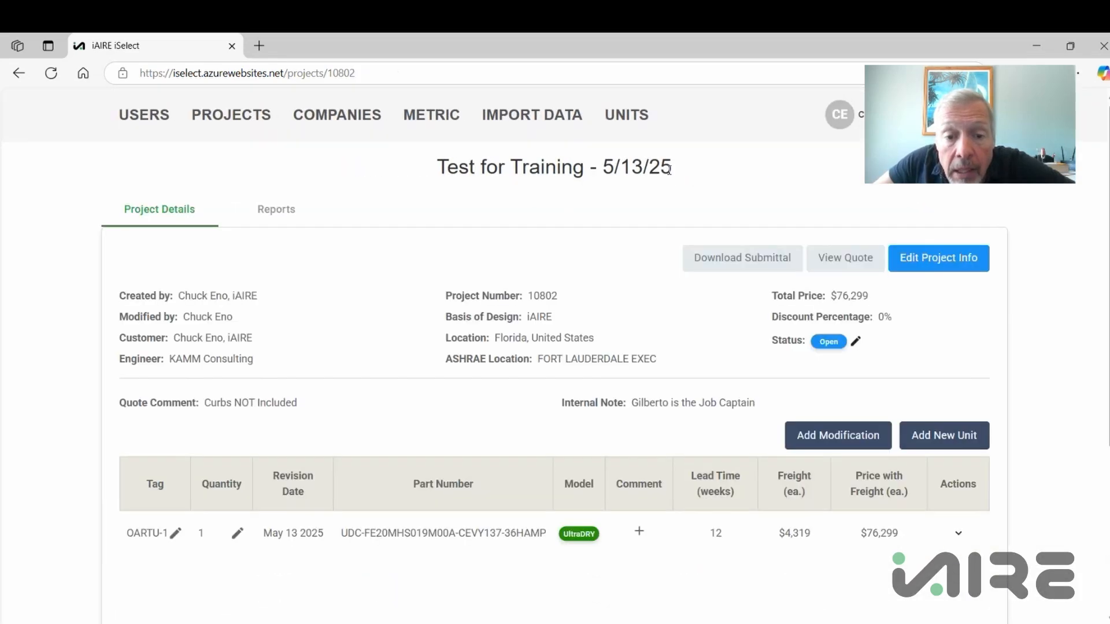
scroll(636, 219, "down", 3)
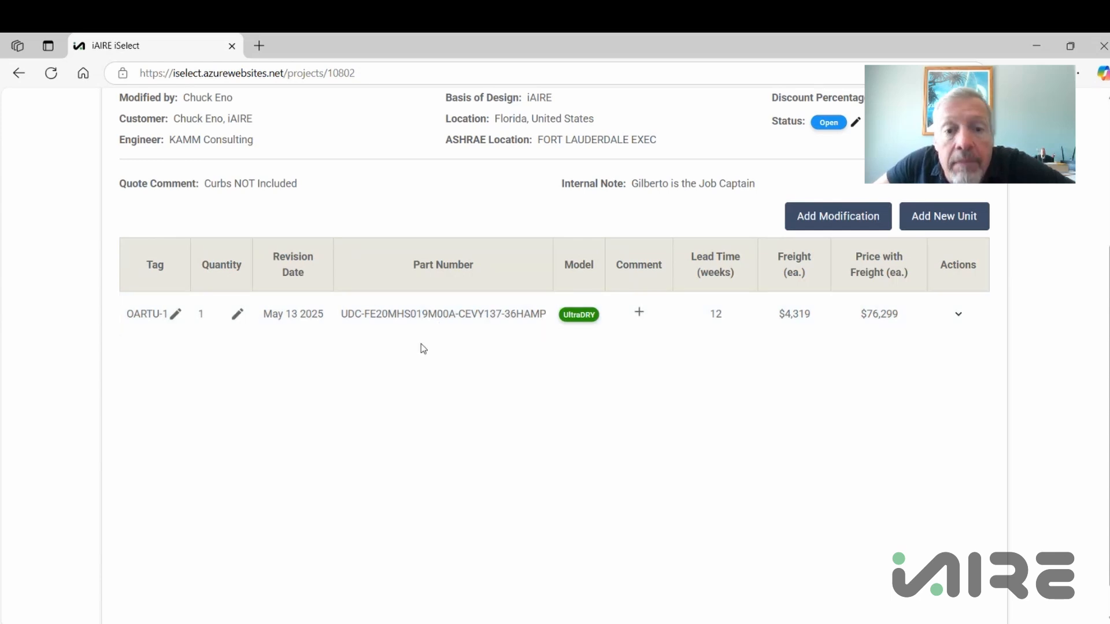
scroll(725, 456, "up", 1)
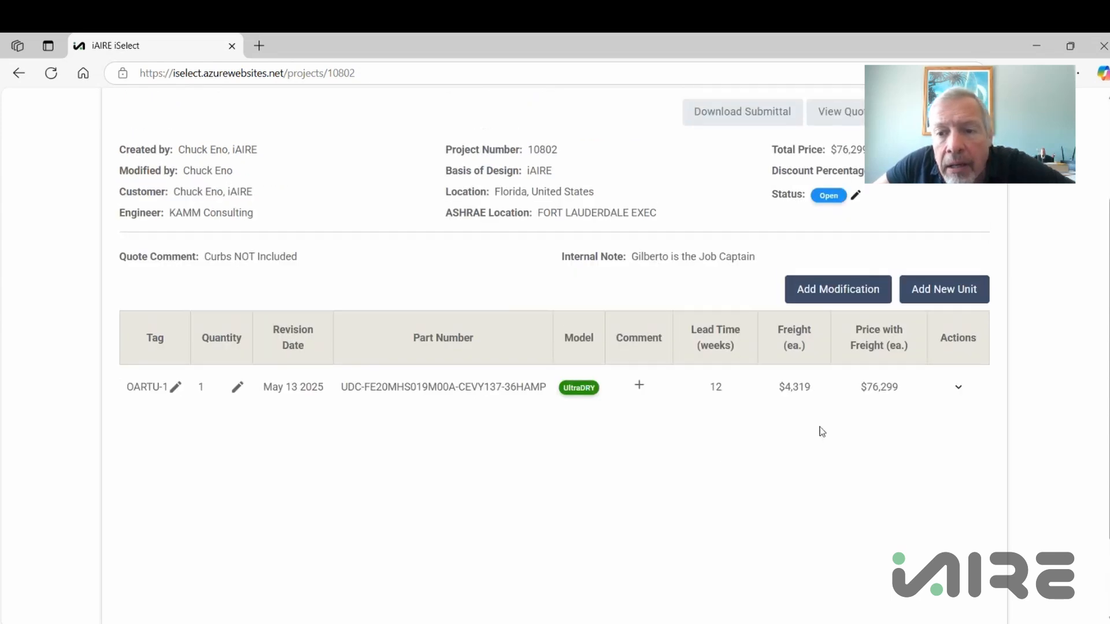
Step: Duplicate unit OARTU-1 and open the copy for editing
left_click(959, 387)
scroll(702, 534, "down", 1)
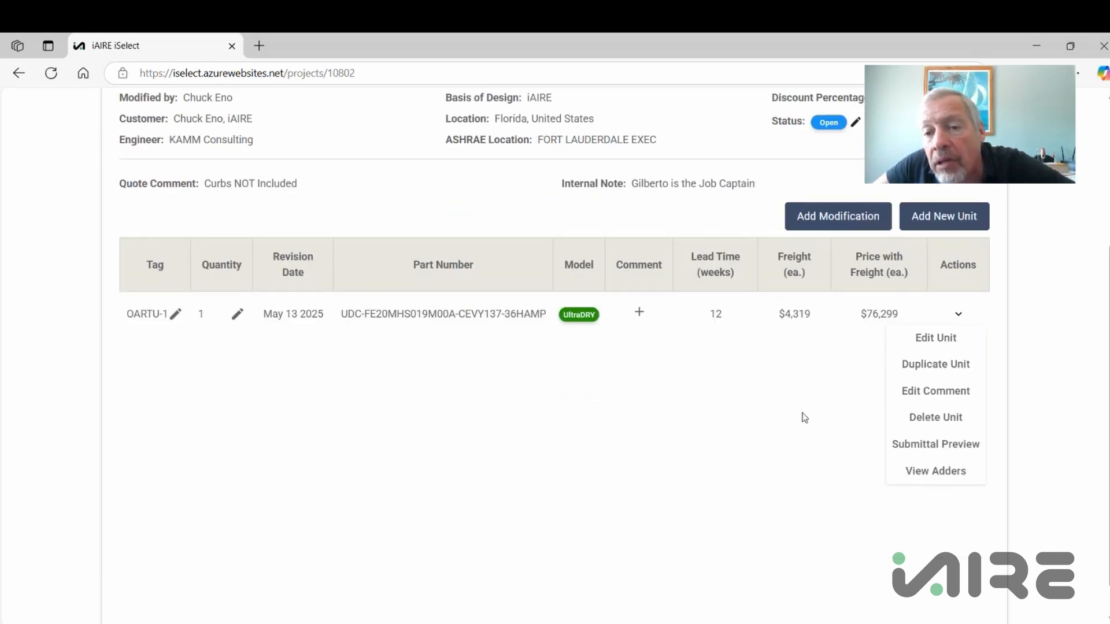
left_click(934, 366)
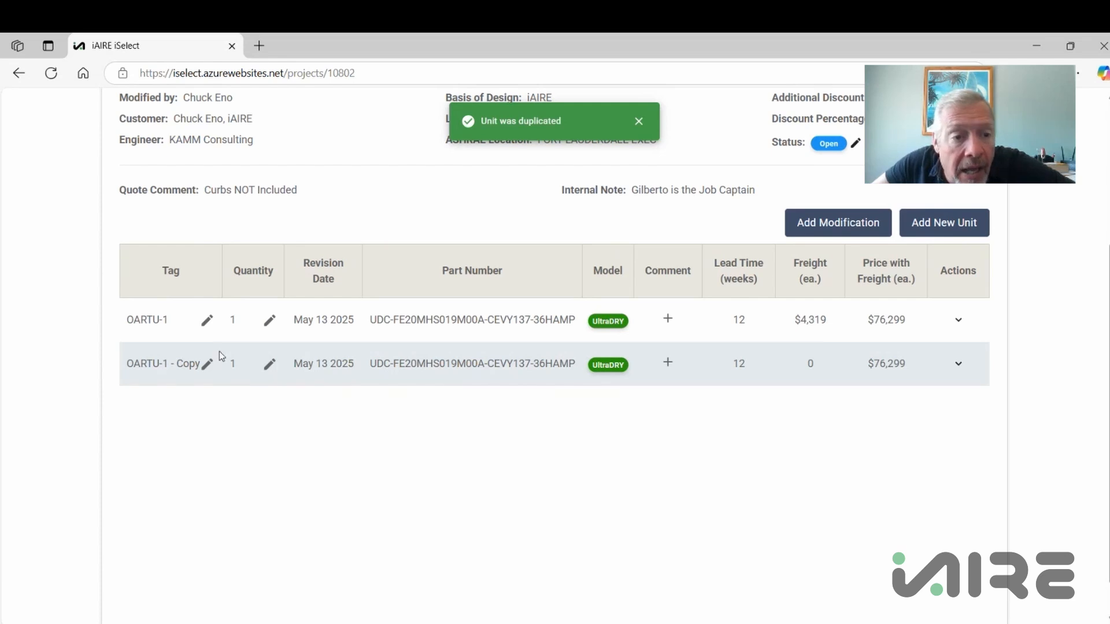
left_click(960, 373)
left_click(939, 399)
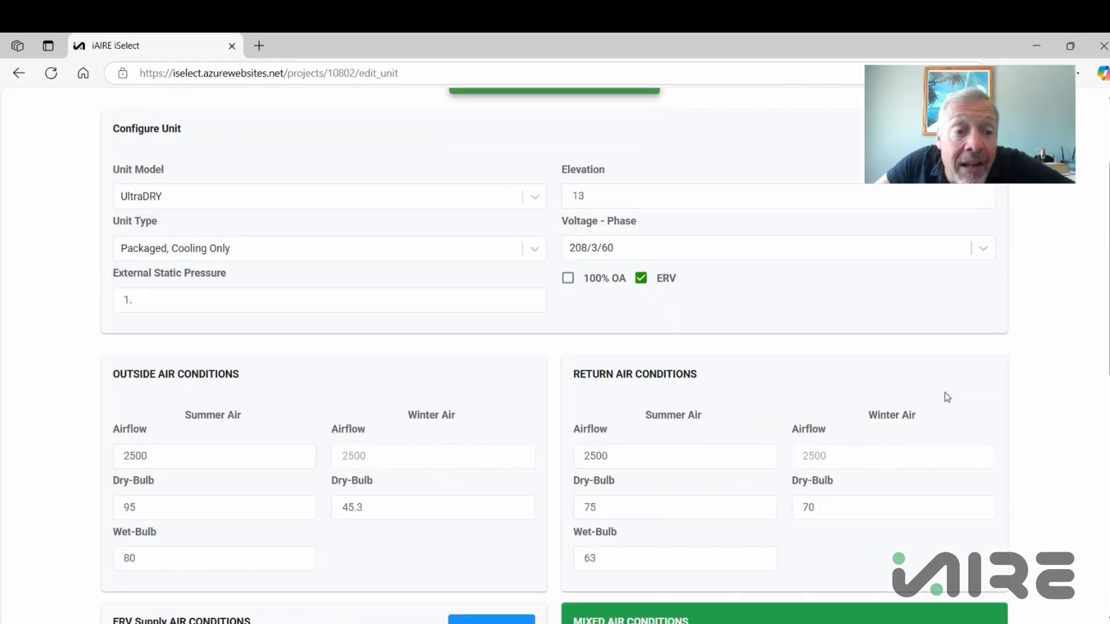
Step: Replace the copy's Modulating Heat setting with another Heat Control option and continue to the Fan Selection stage
scroll(860, 390, "down", 10)
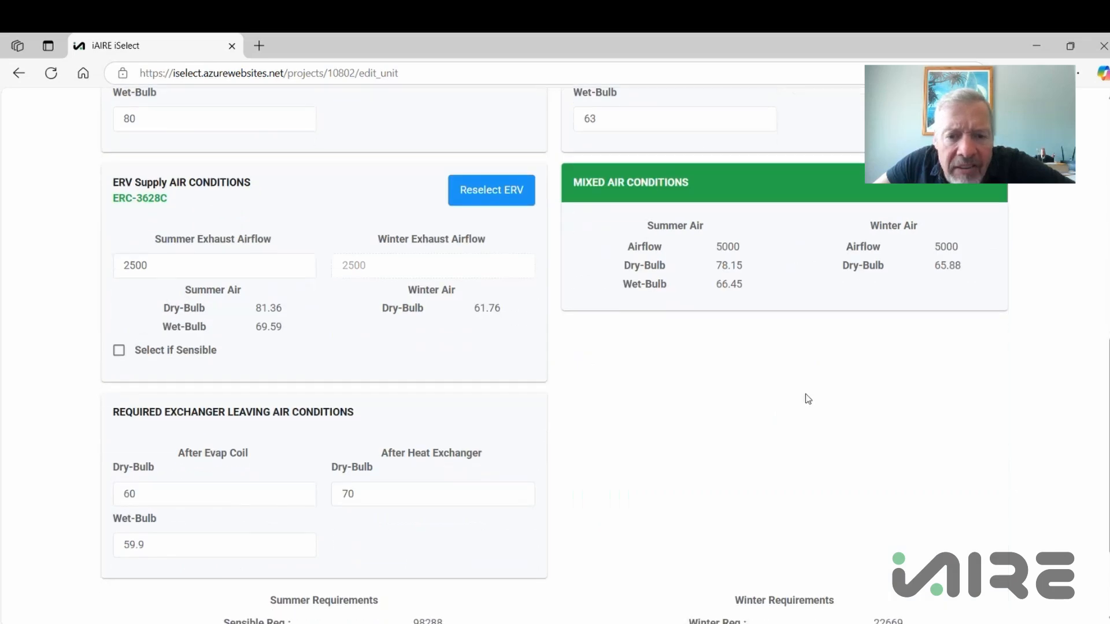
left_click(673, 569)
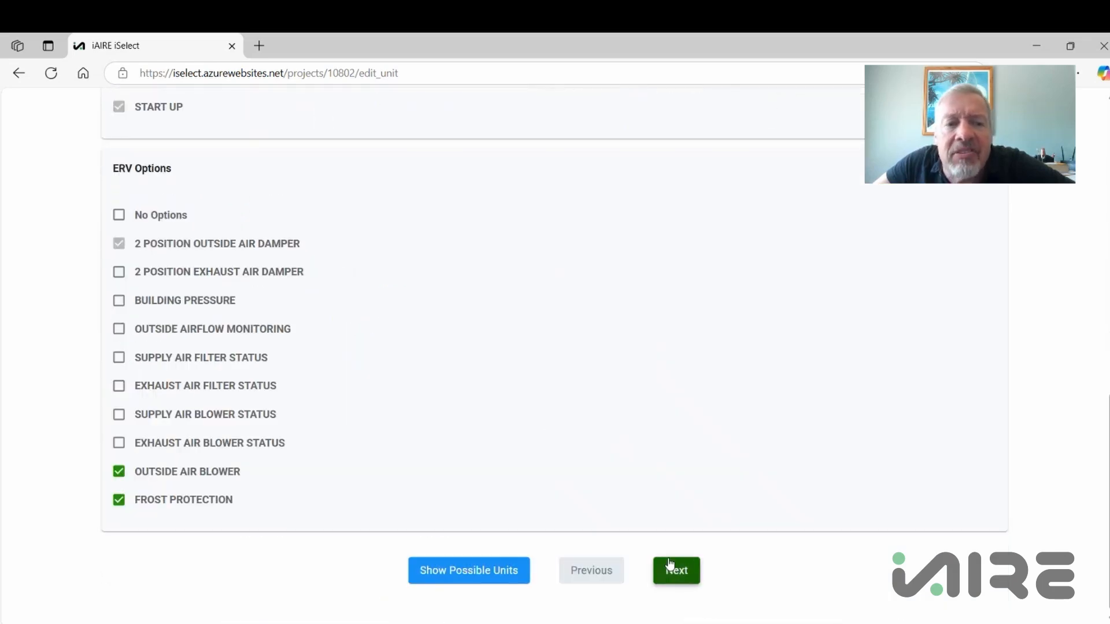
scroll(772, 354, "up", 10)
scroll(773, 358, "up", 1)
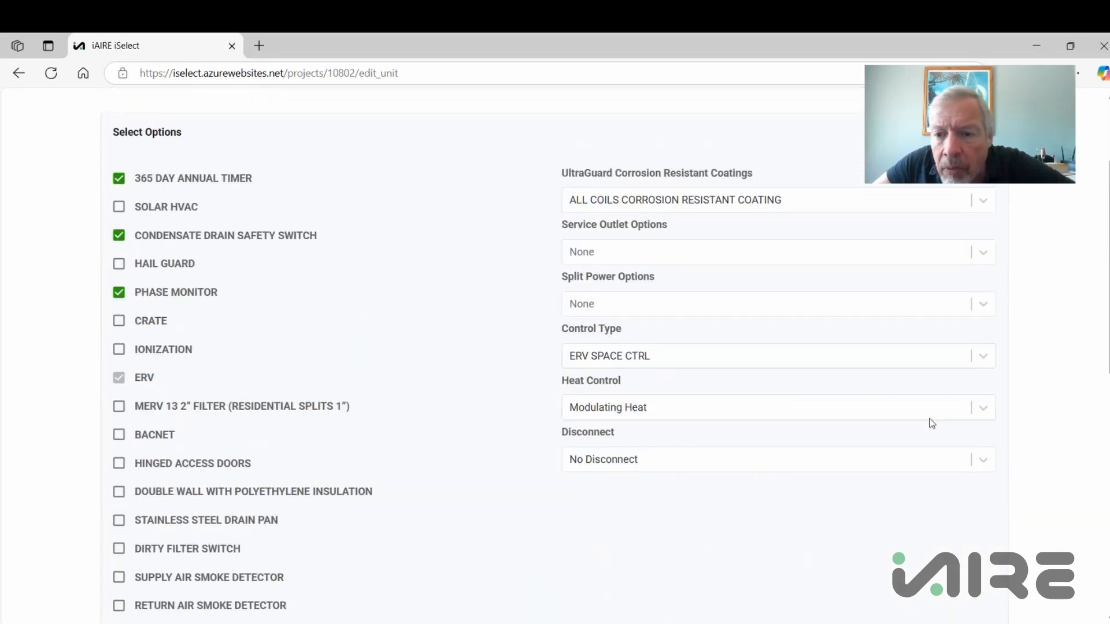
left_click(976, 409)
left_click(730, 455)
scroll(767, 465, "down", 11)
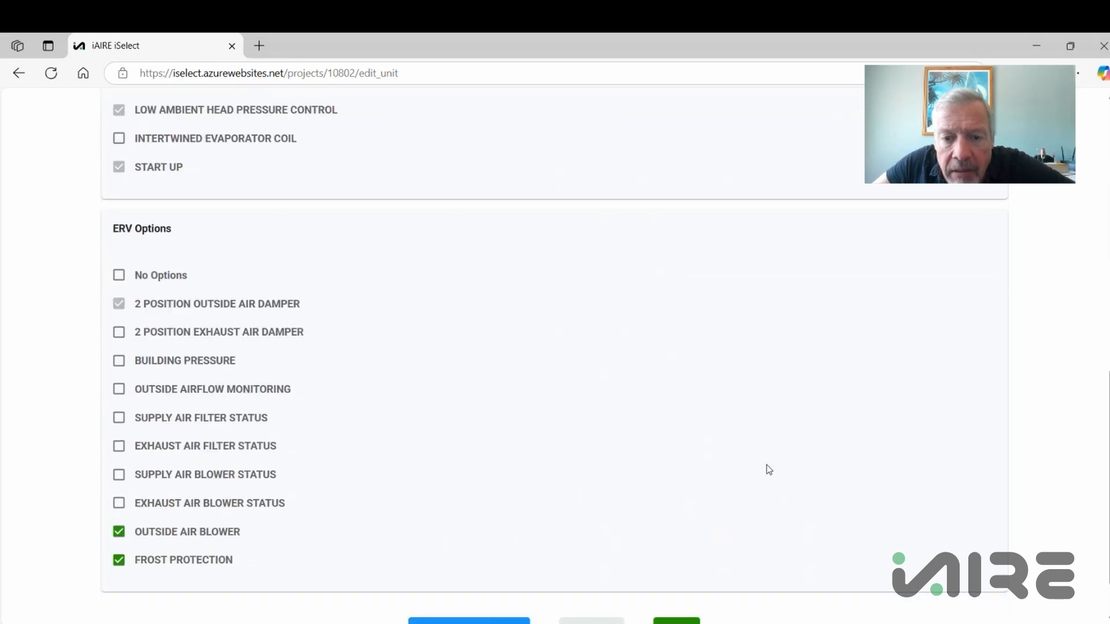
left_click(690, 567)
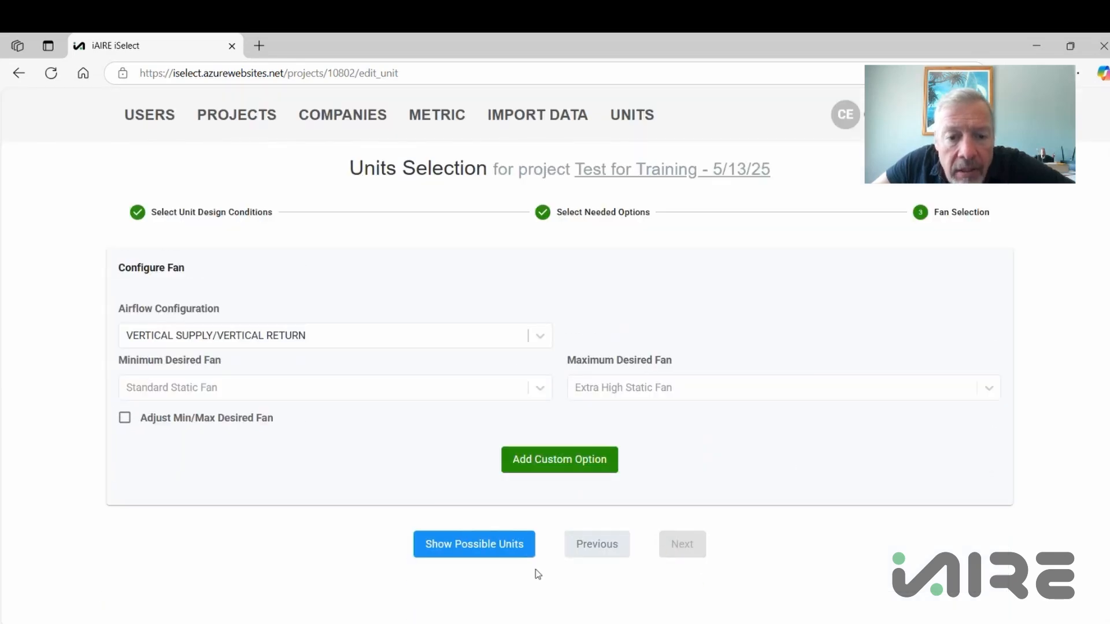
Step: Show the possible units and update the copy with the UDC-FE20 base model, changing its tag to OARTU-2
left_click(510, 543)
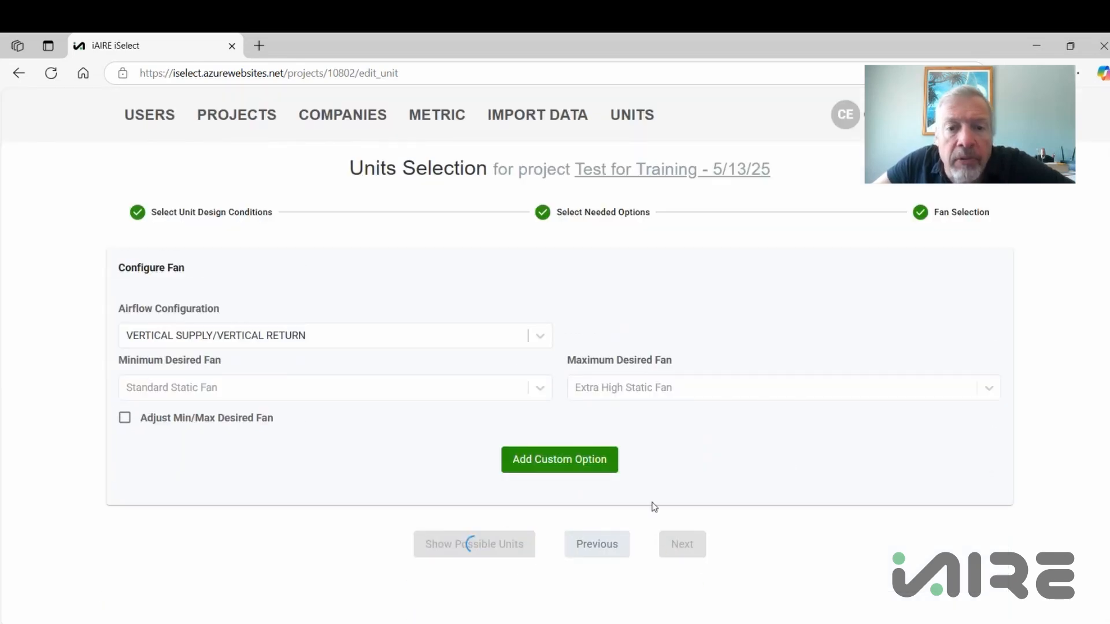
scroll(604, 529, "down", 5)
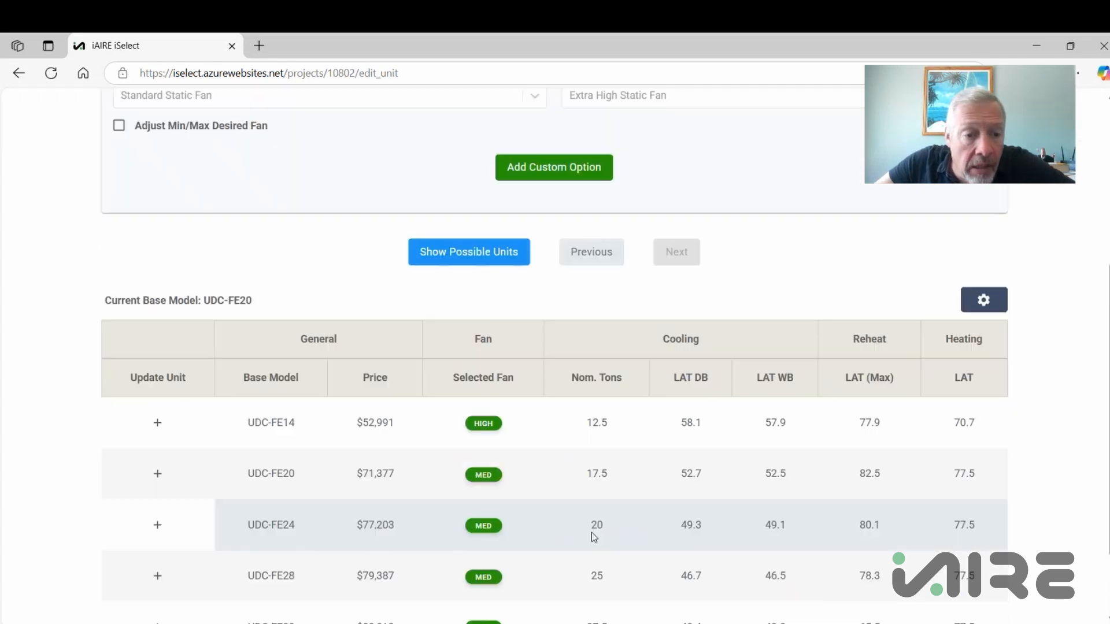
left_click(157, 475)
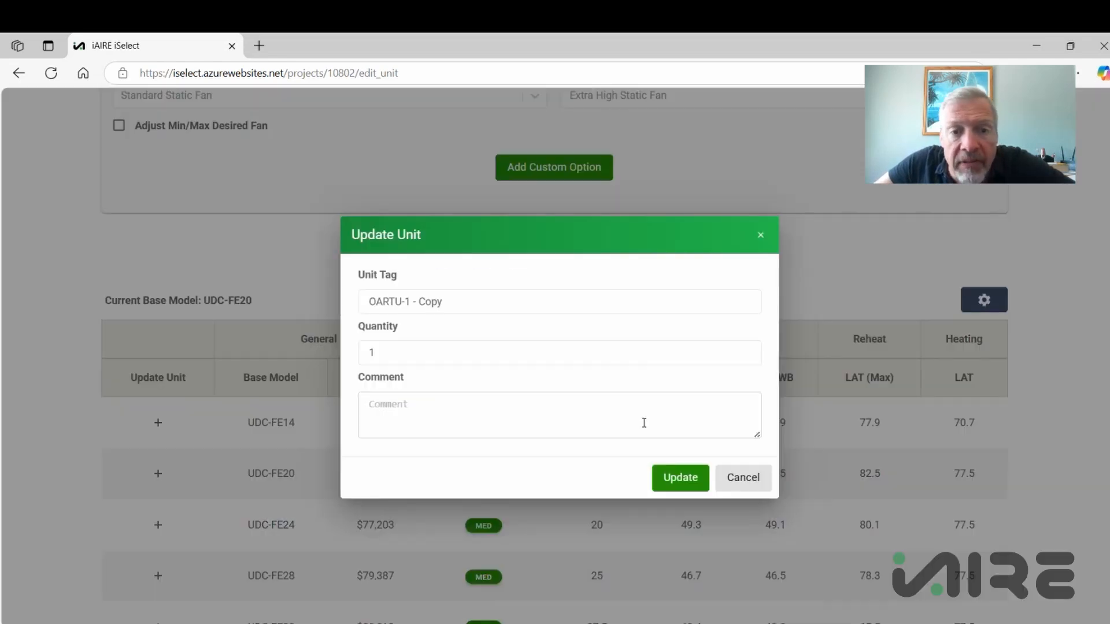
left_click(463, 302)
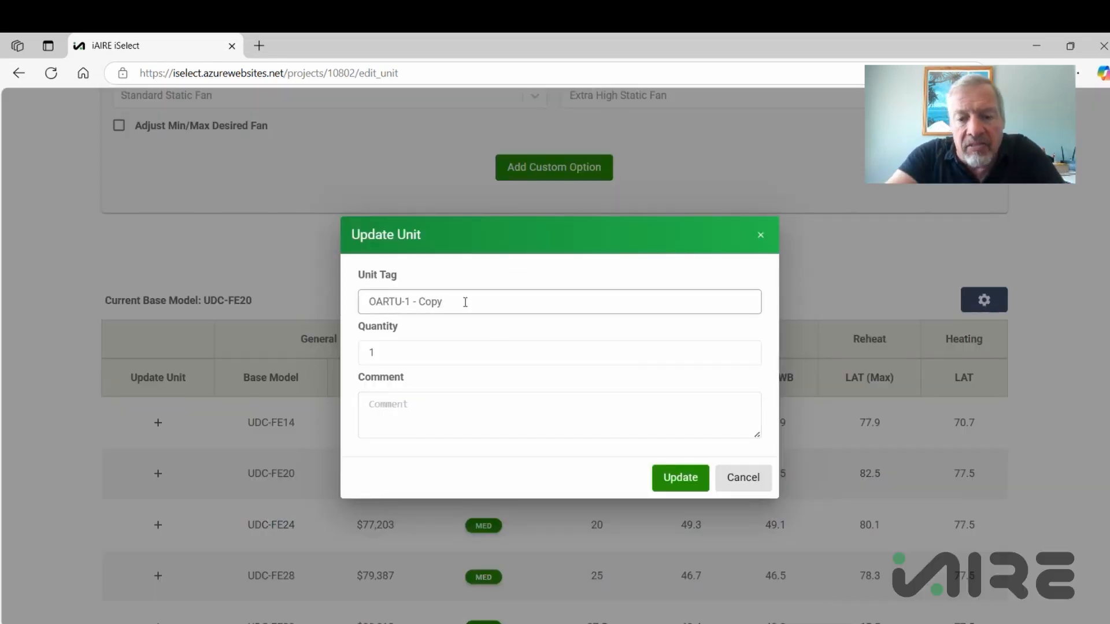
key("BackSpace")
key("BackSpace")
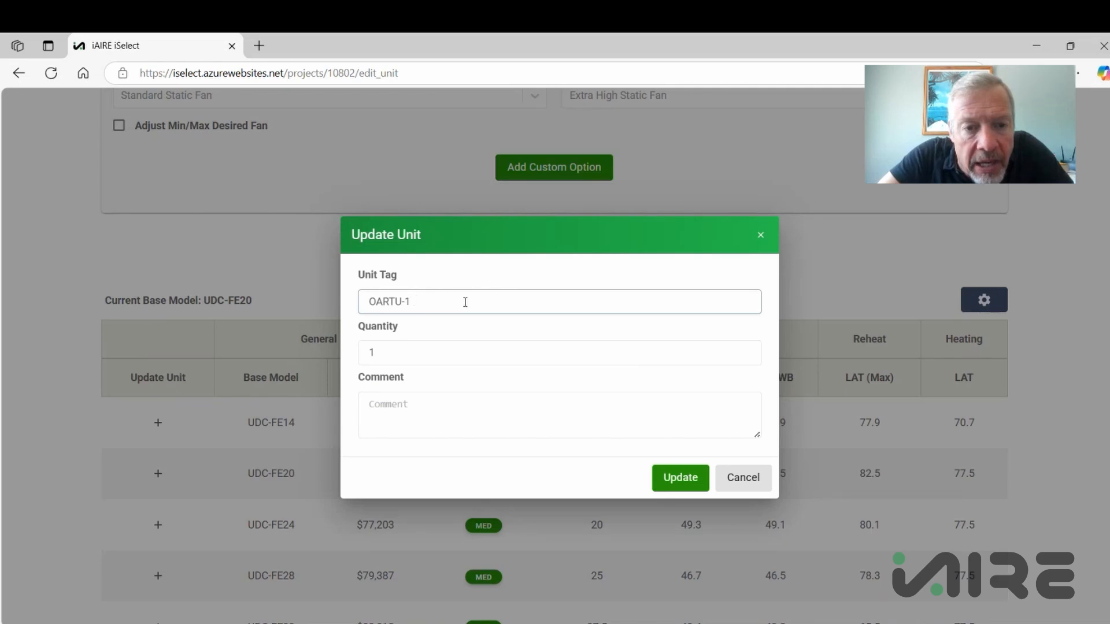
key("BackSpace")
type("2")
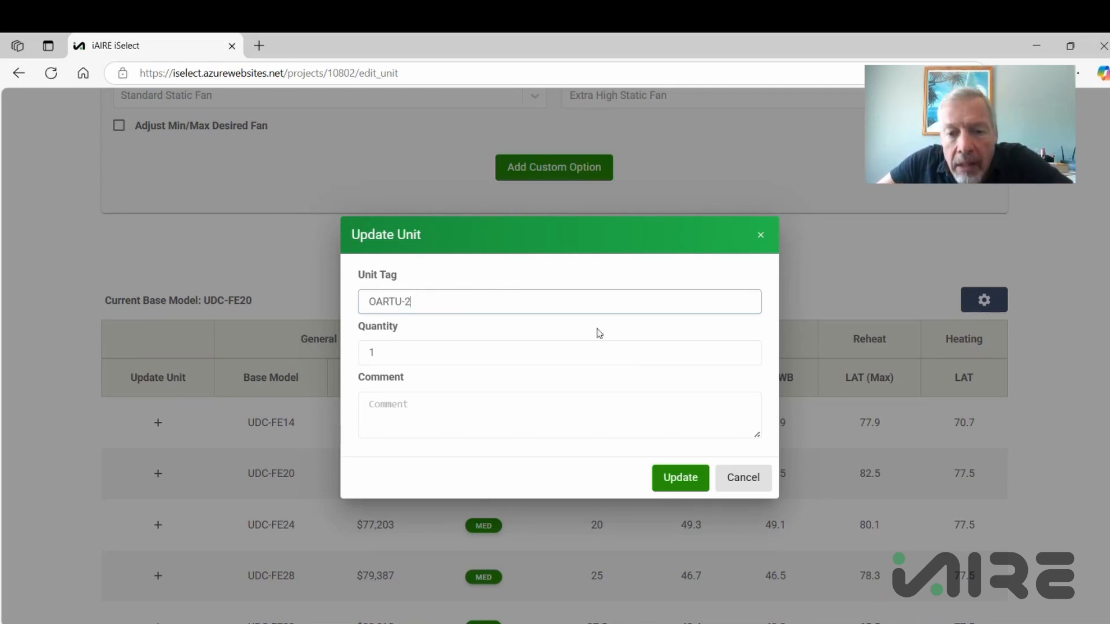
left_click(679, 477)
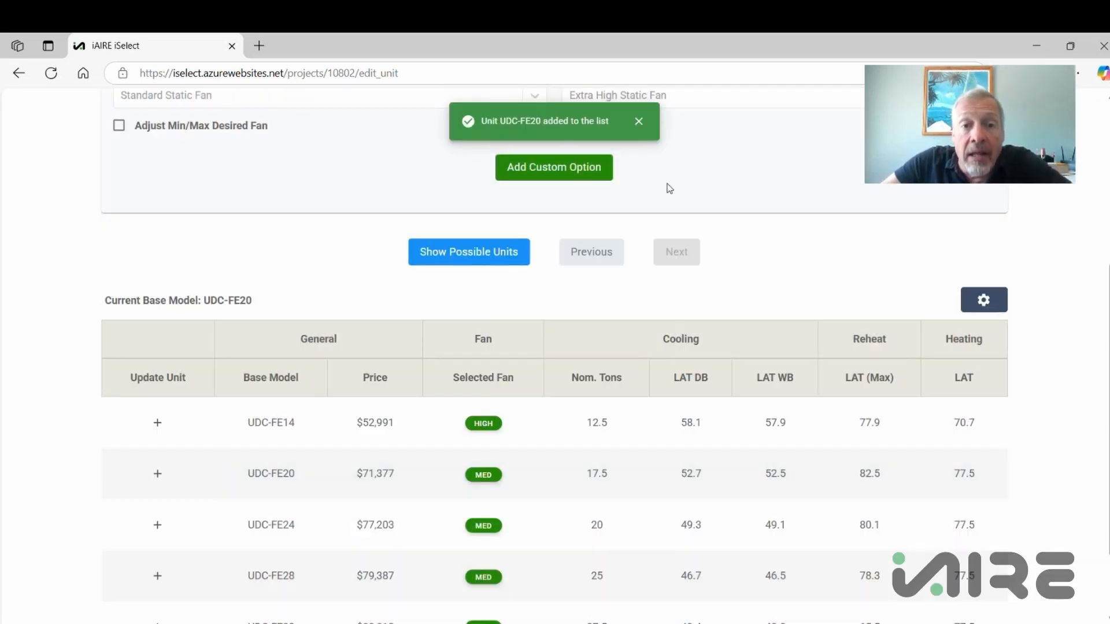
Step: Return to the project details and compare the part numbers, freight and prices of OARTU-1 and OARTU-2
scroll(685, 216, "up", 3)
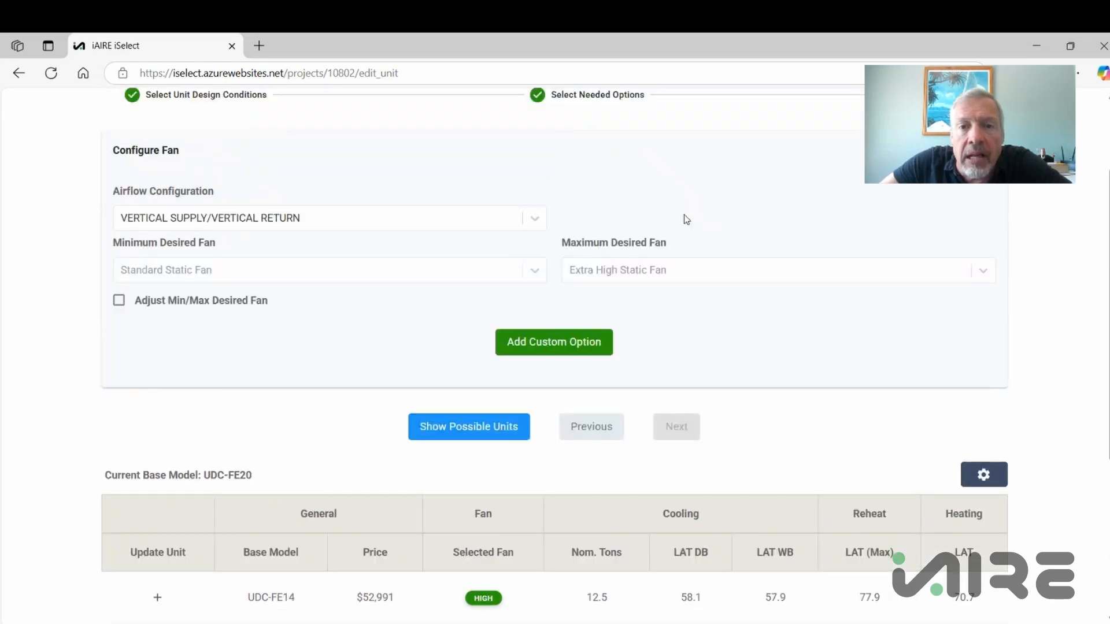
scroll(684, 214, "up", 3)
left_click(665, 172)
scroll(790, 337, "down", 2)
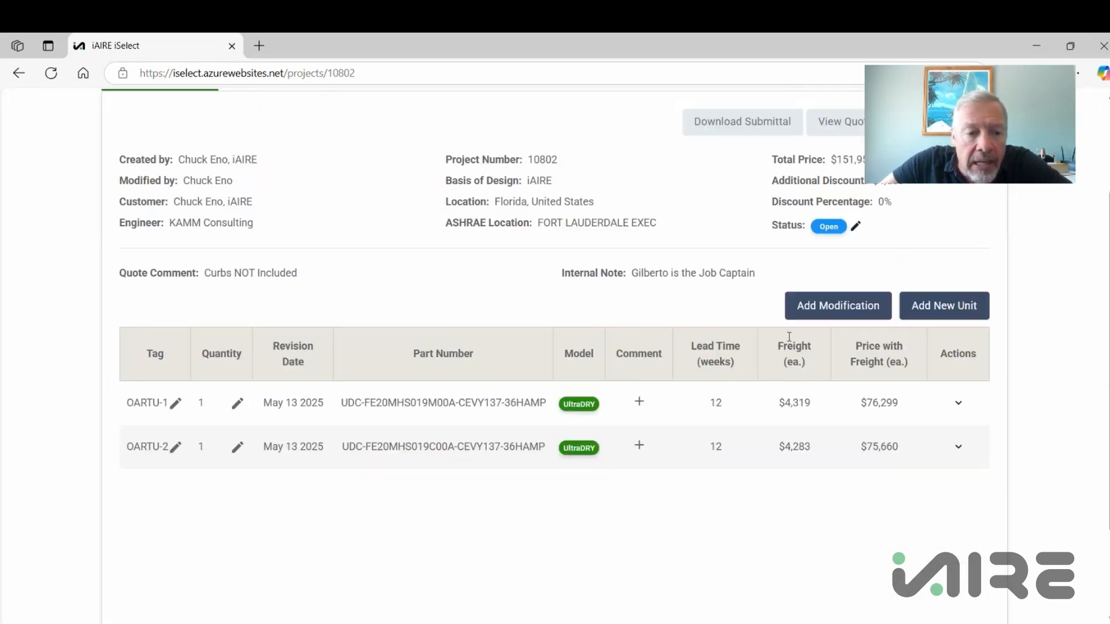
scroll(789, 337, "down", 1)
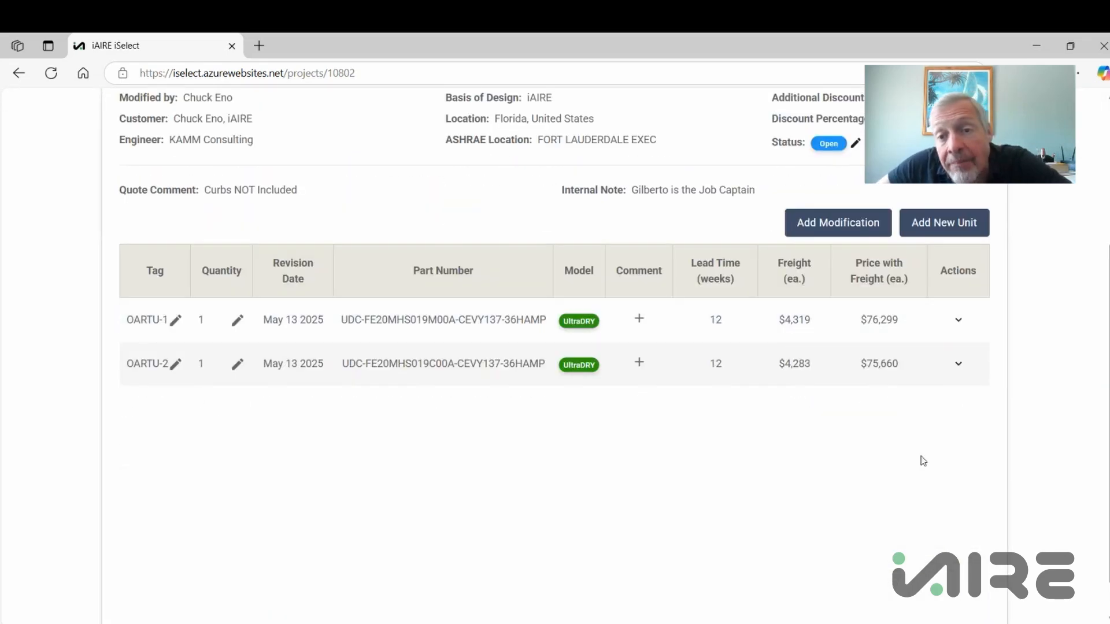
scroll(912, 506, "up", 1)
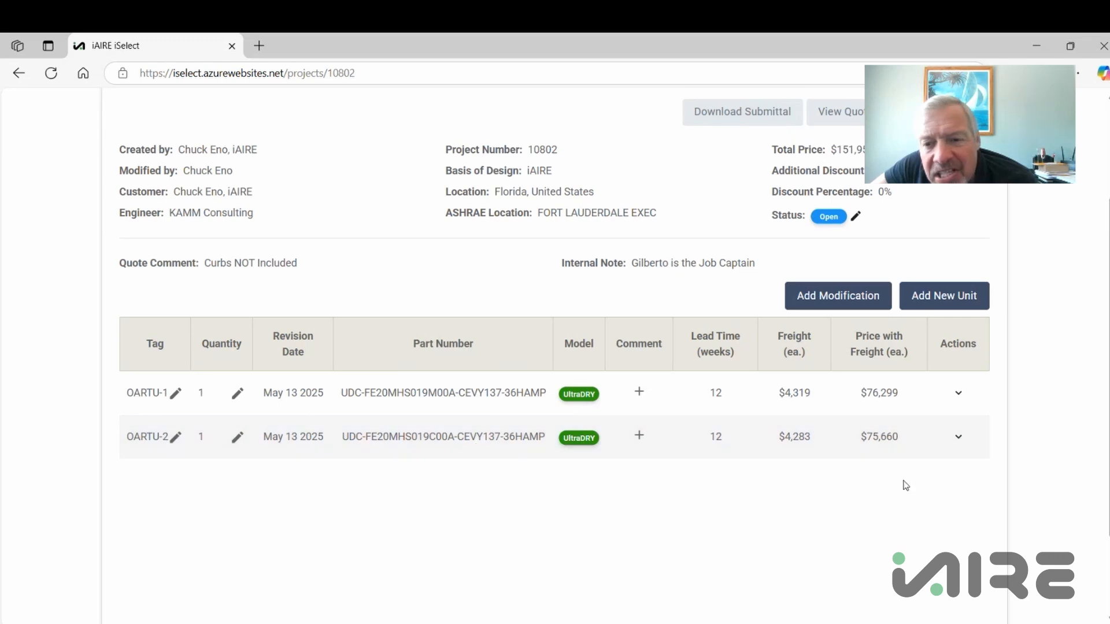
Step: Preview the submittal for OARTU-2, look through its unit data and performance data pages, and close the preview
left_click(959, 441)
scroll(1077, 382, "down", 2)
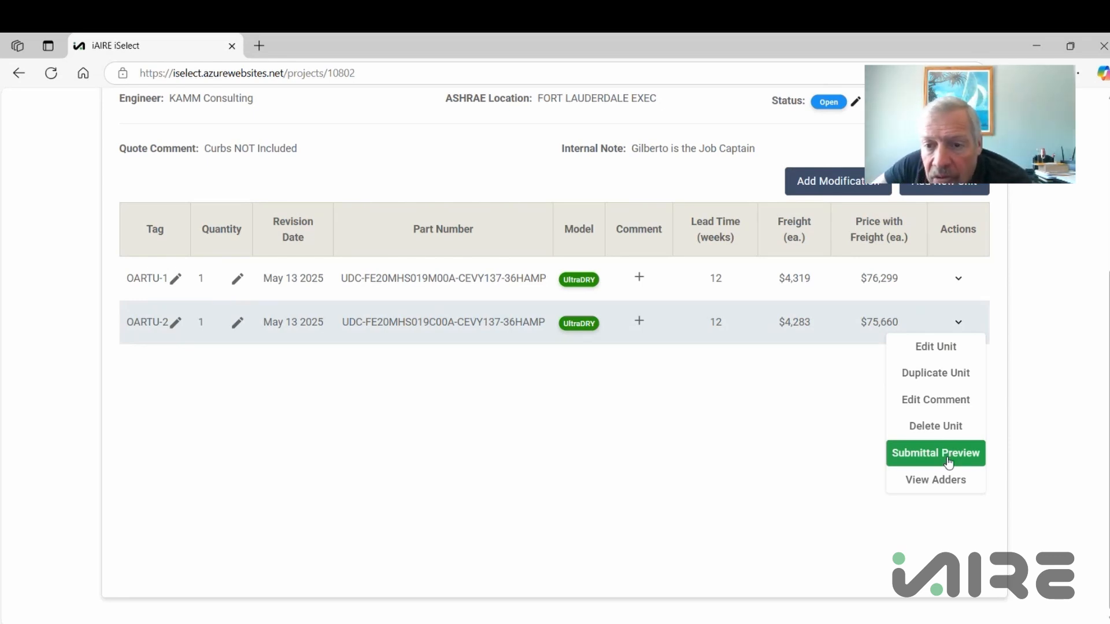
left_click(948, 459)
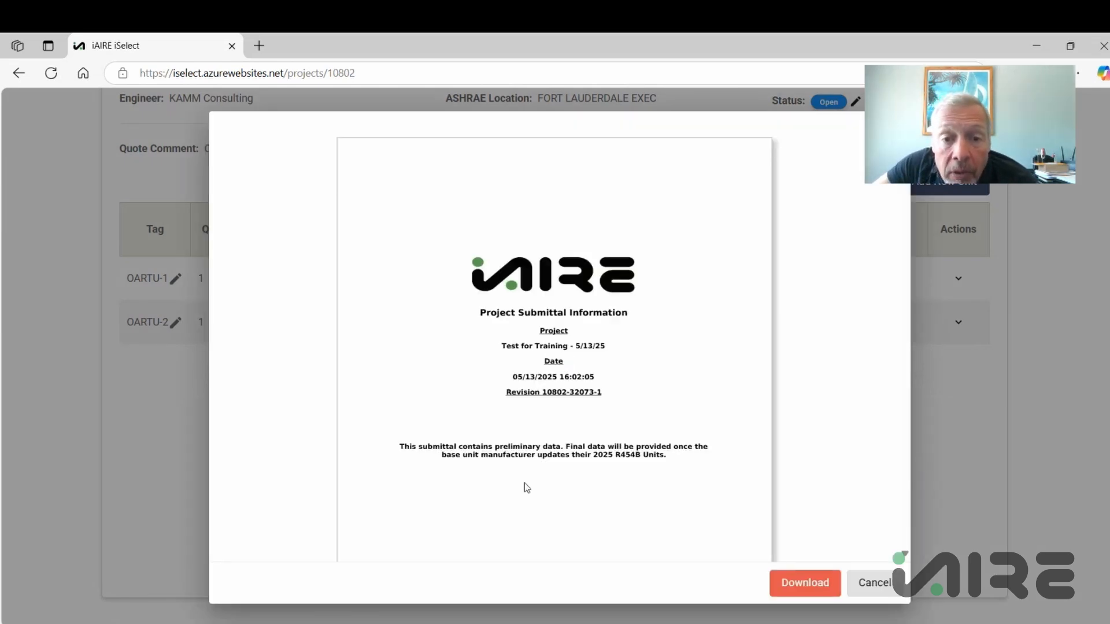
scroll(693, 373, "down", 8)
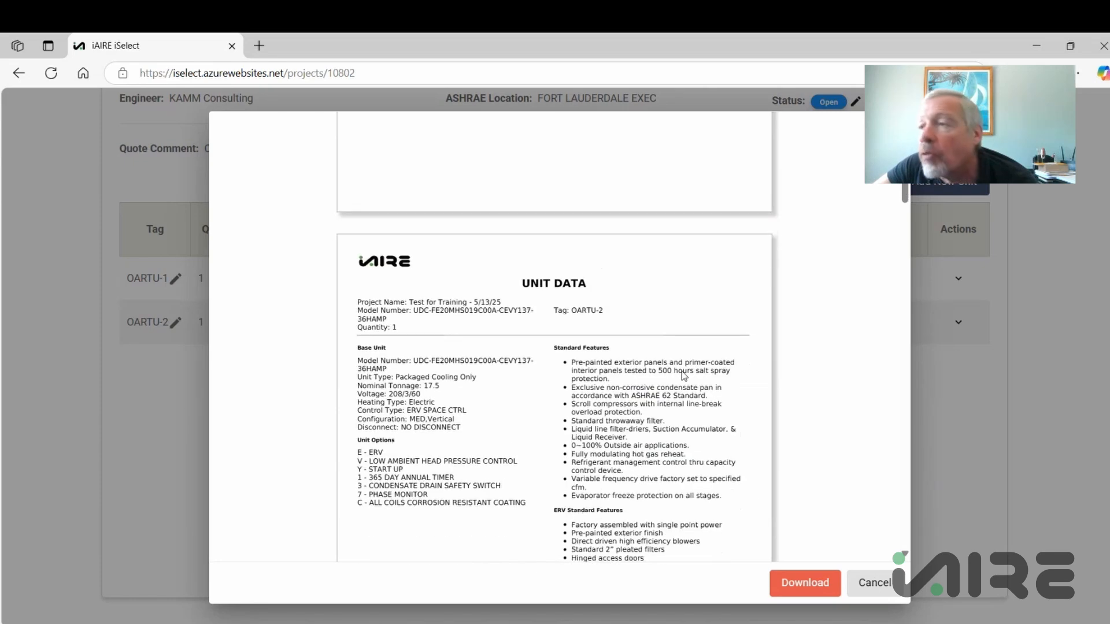
scroll(684, 376, "down", 1)
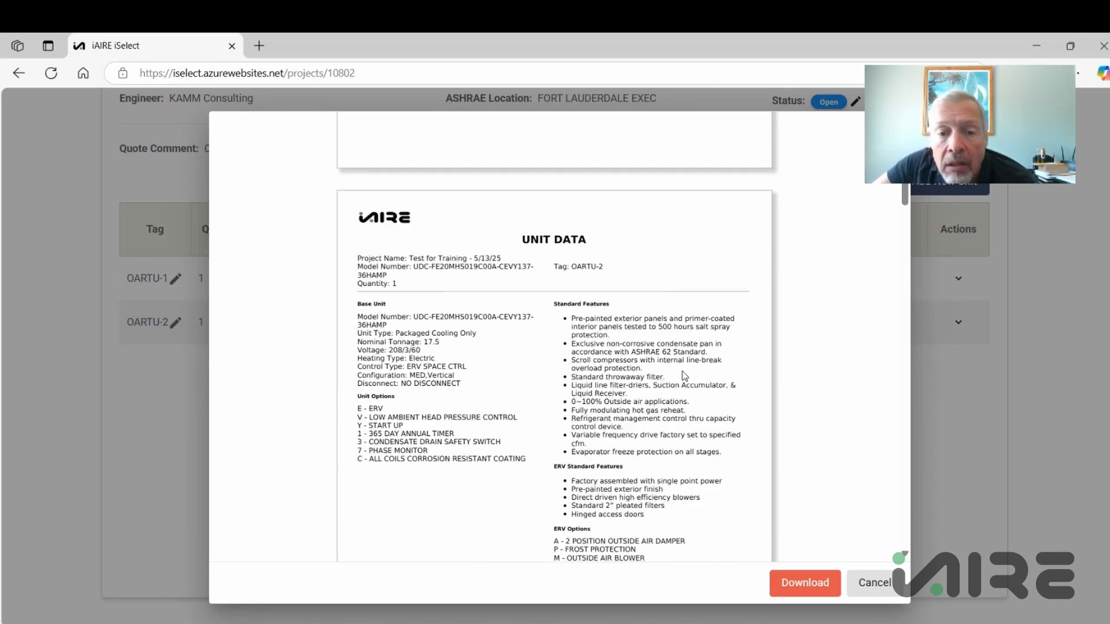
scroll(679, 370, "down", 12)
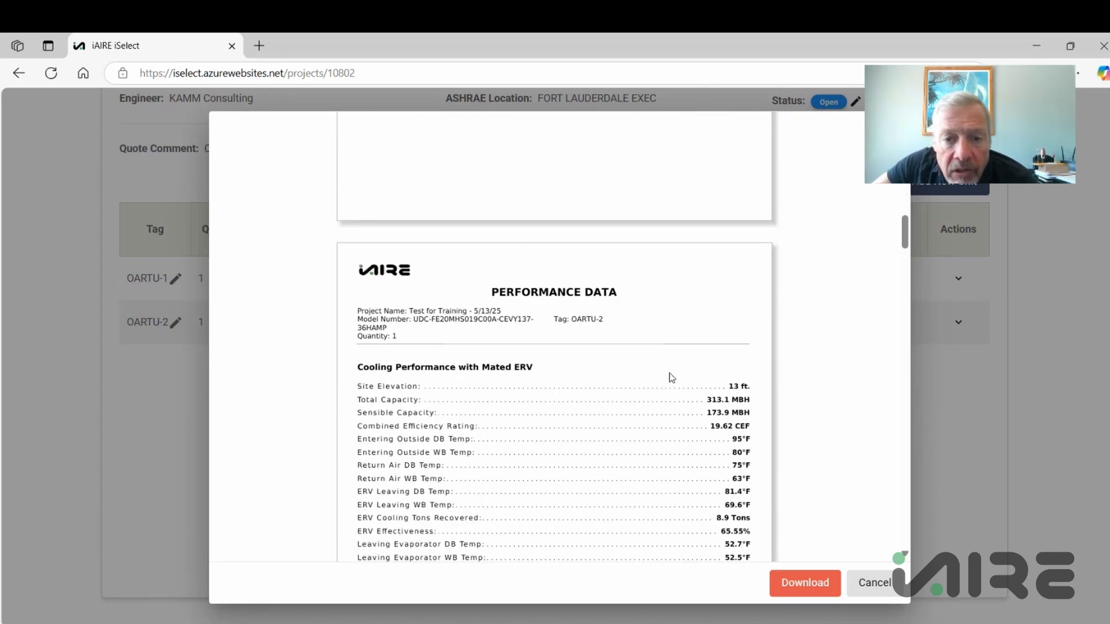
scroll(670, 375, "down", 15)
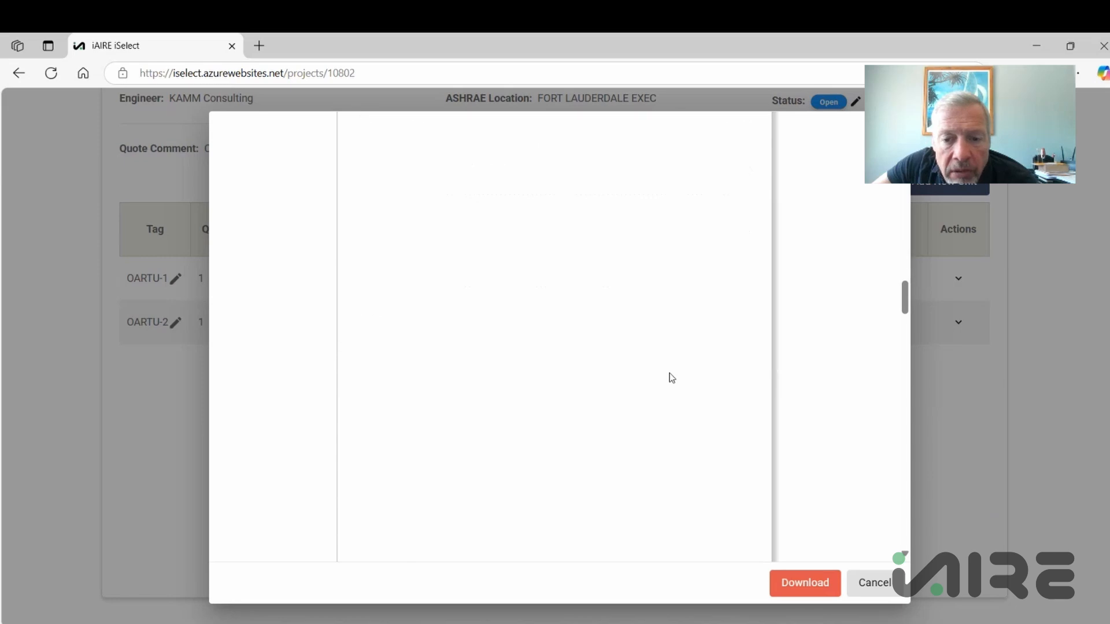
scroll(669, 372, "down", 1)
left_click(872, 583)
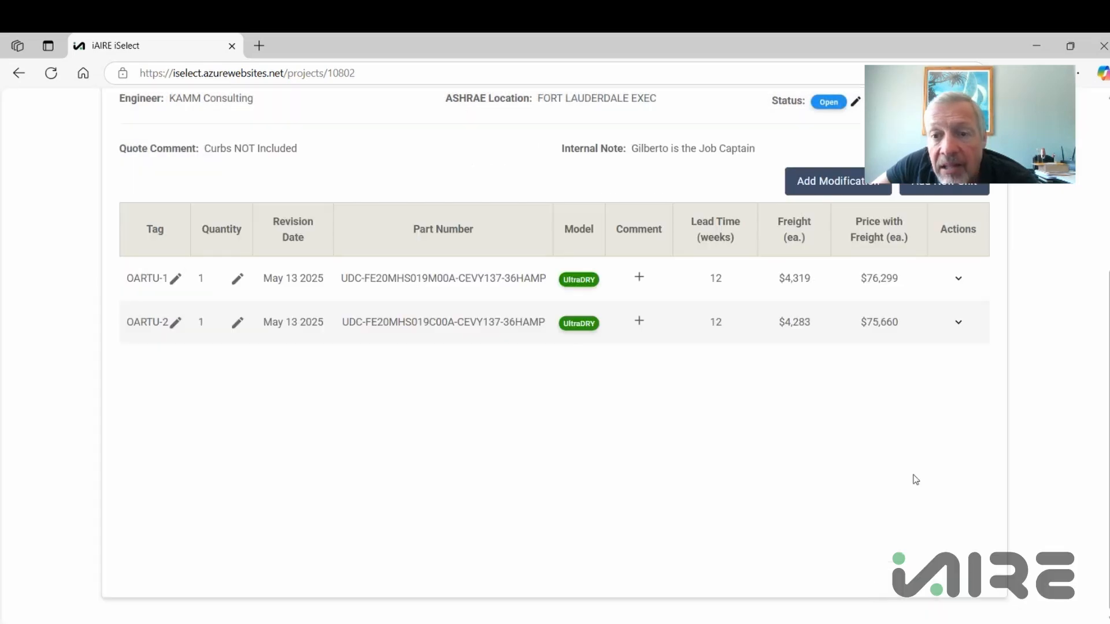
Step: Delete unit OARTU-2 from the project
scroll(917, 479, "up", 5)
scroll(916, 479, "down", 4)
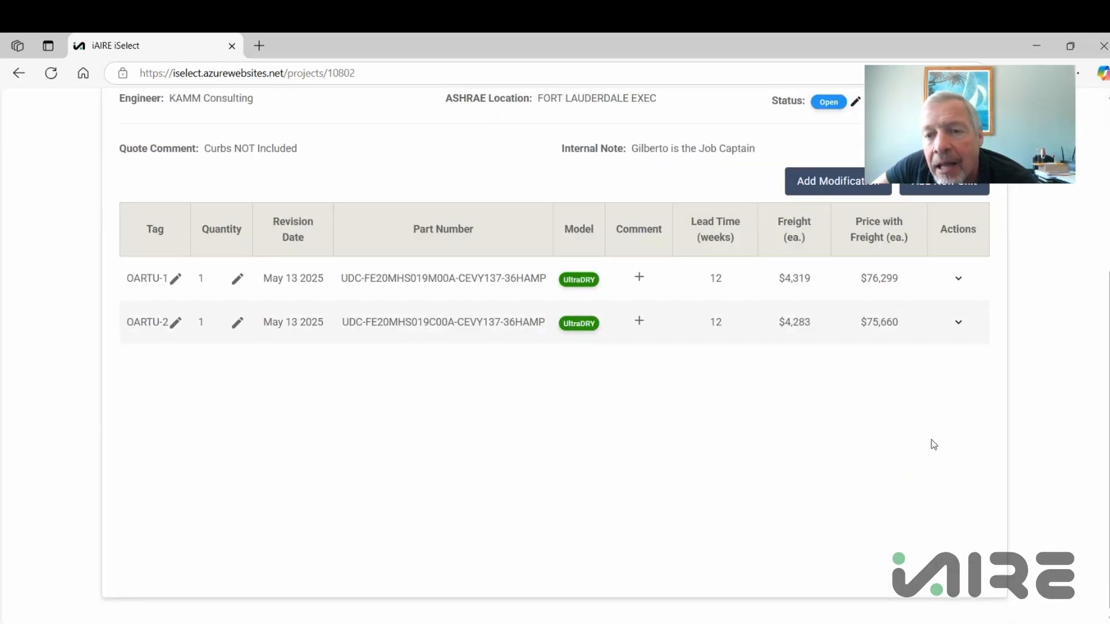
left_click(962, 327)
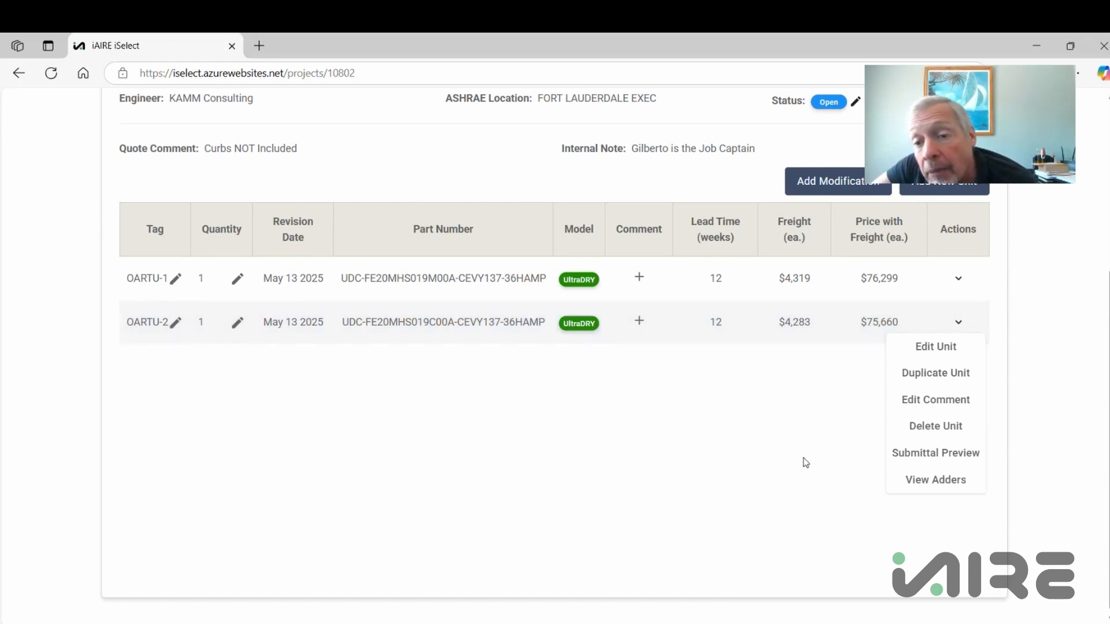
left_click(932, 426)
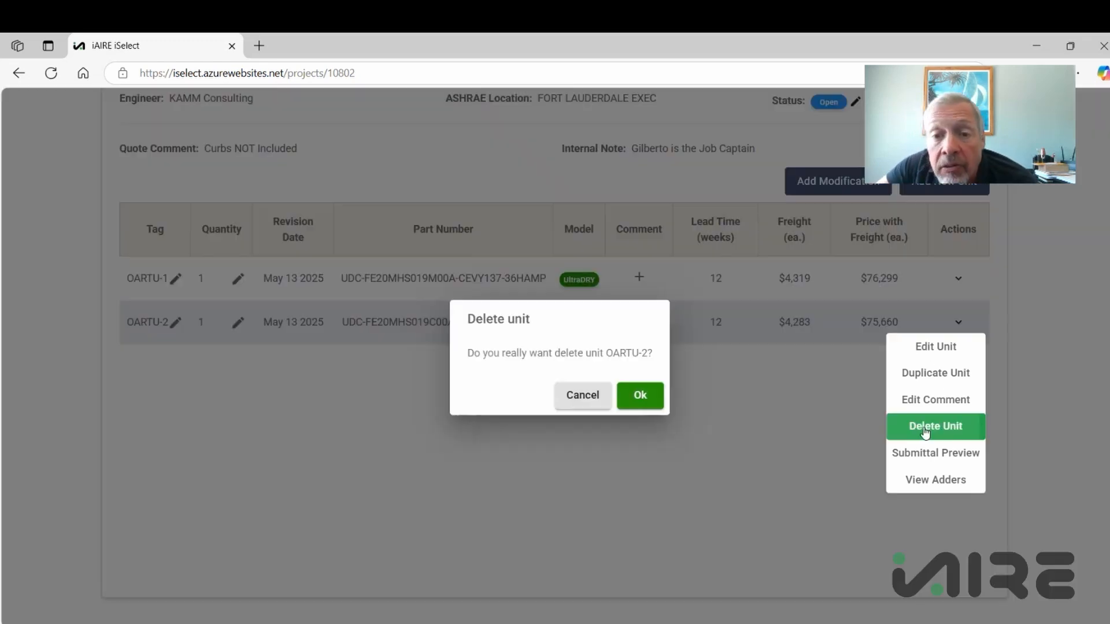
left_click(644, 398)
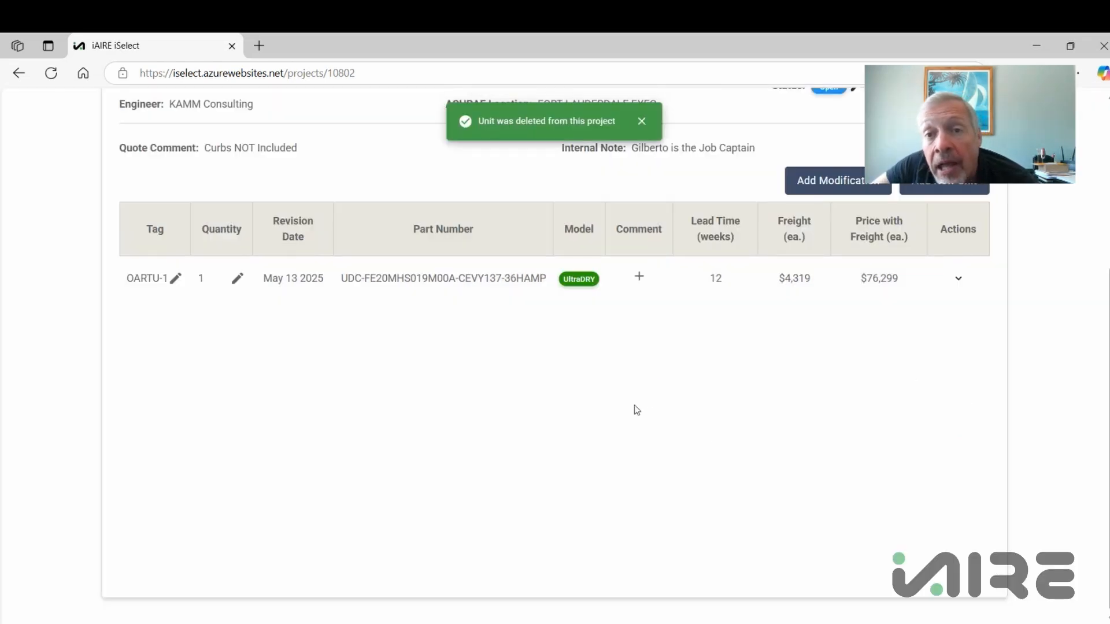
Step: View the project quote, review its unit description, pricing, quote comment and exclusions, and close it without downloading
scroll(801, 457, "up", 5)
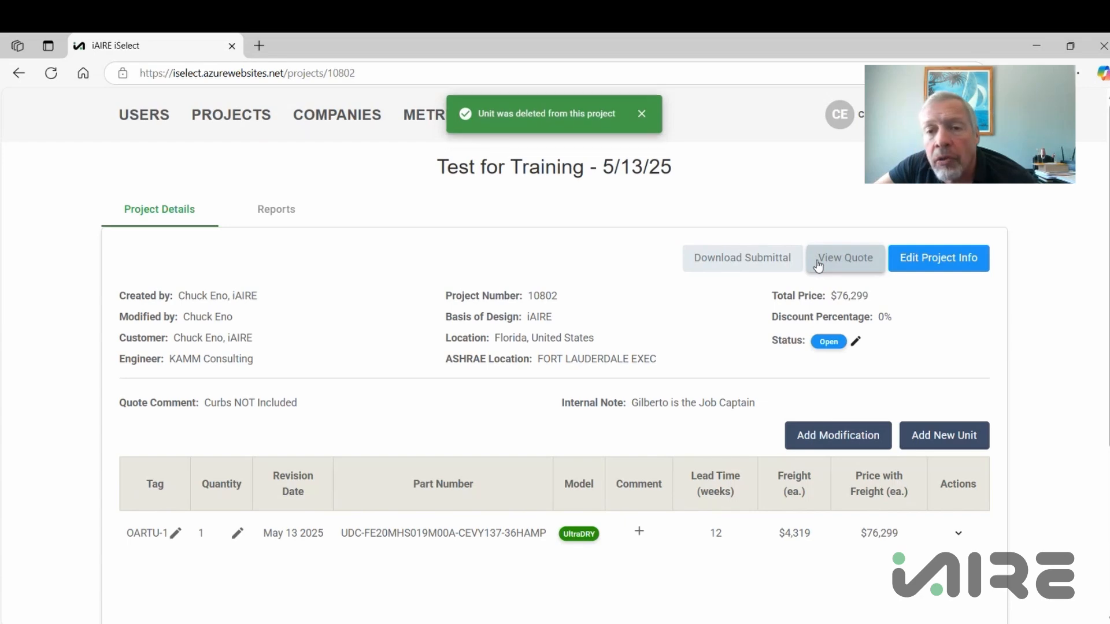
left_click(818, 261)
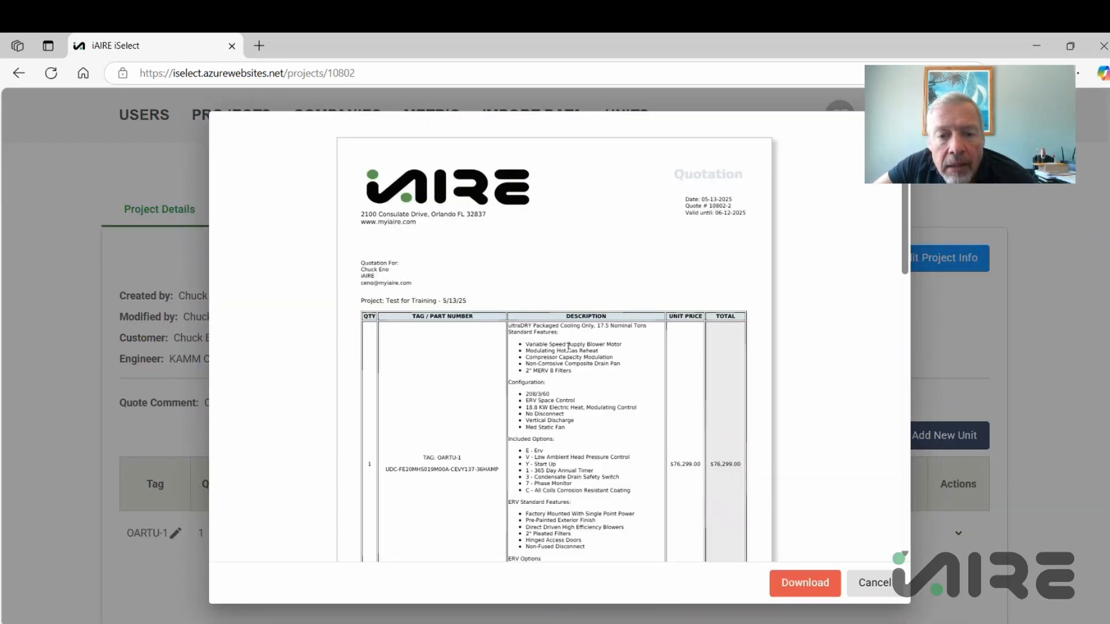
scroll(571, 354, "down", 1)
scroll(571, 354, "down", 3)
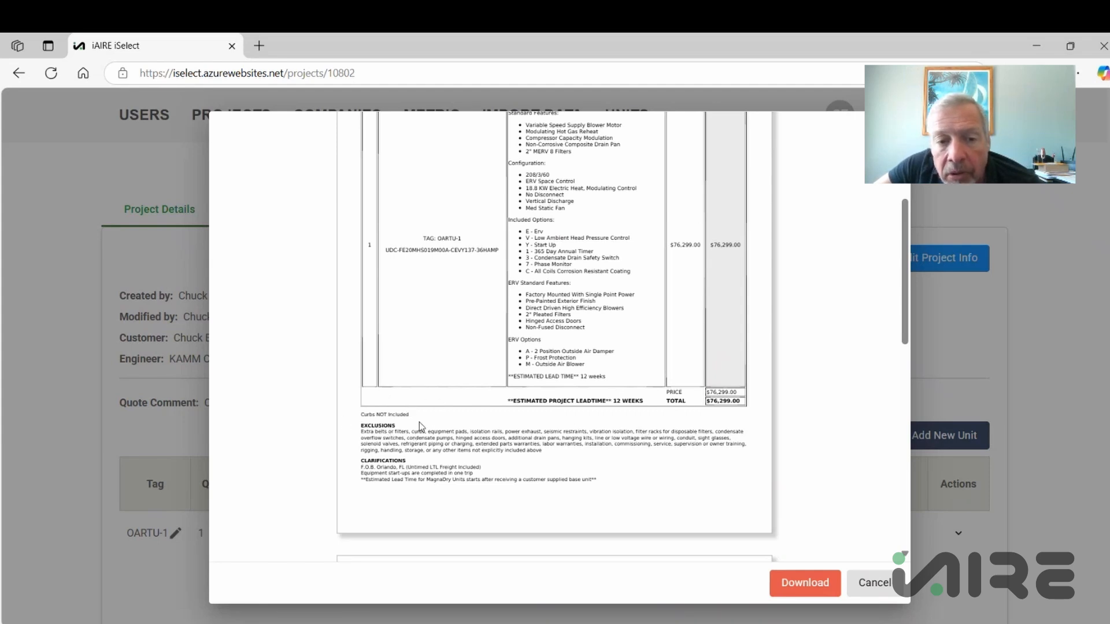
scroll(630, 469, "up", 5)
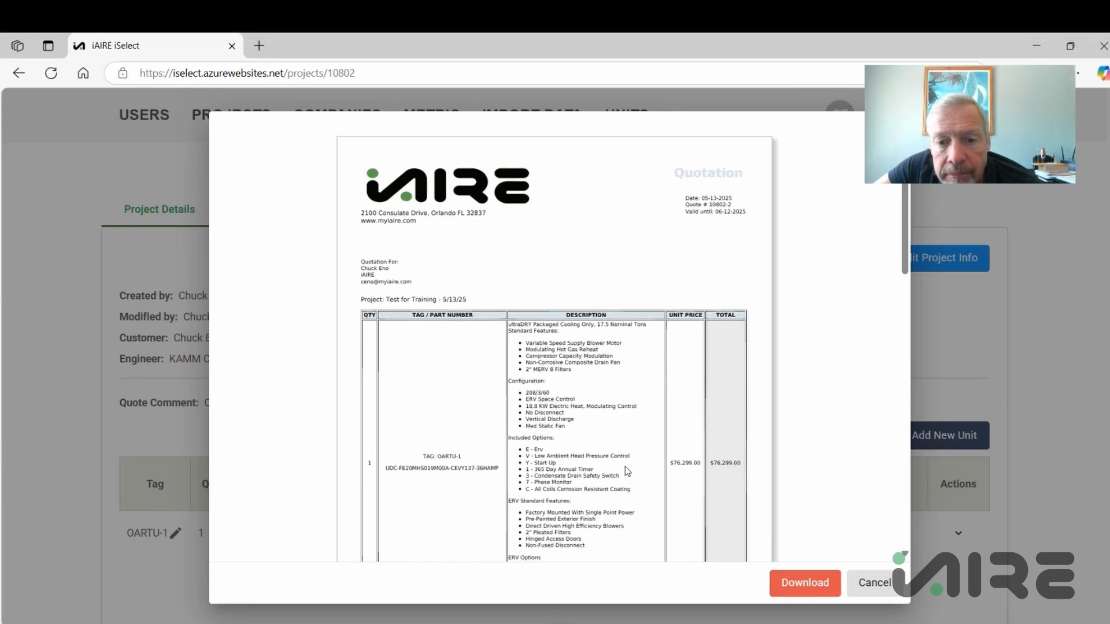
scroll(625, 467, "down", 3)
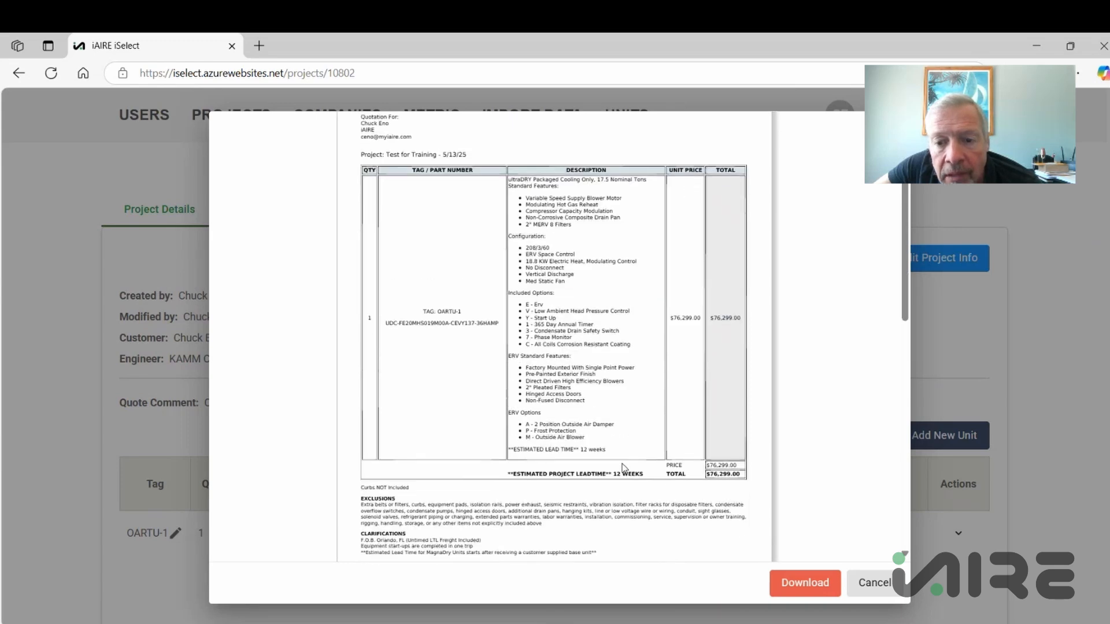
left_click(864, 584)
left_click(774, 264)
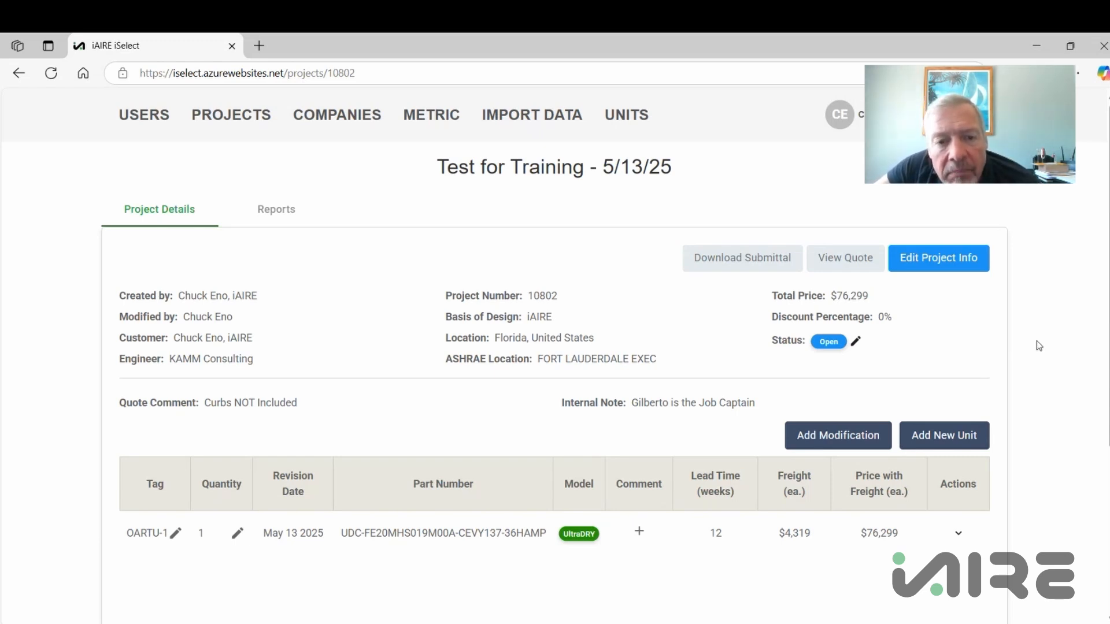
Step: Open the project info for editing, update the project with its existing field values, and dismiss the notification
left_click(949, 260)
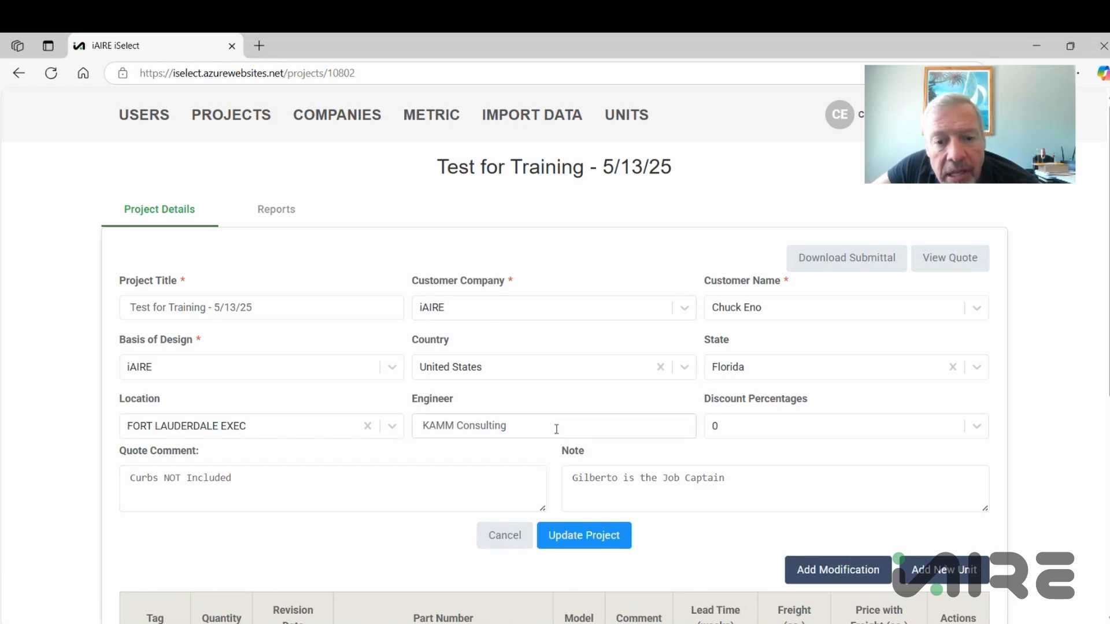
left_click(587, 537)
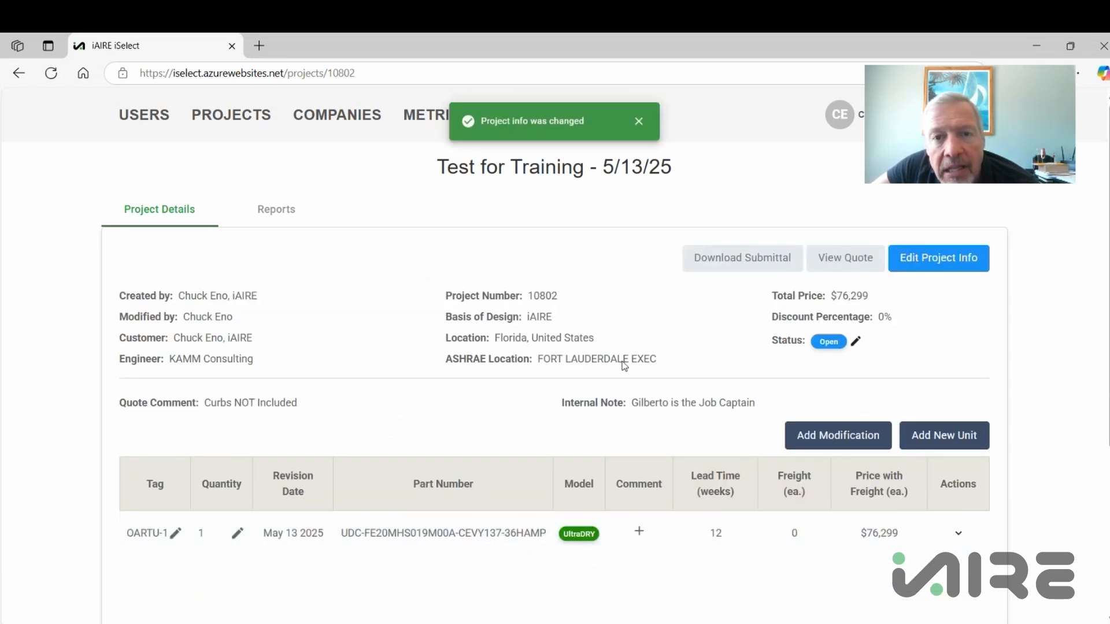
left_click(639, 121)
scroll(1063, 333, "down", 5)
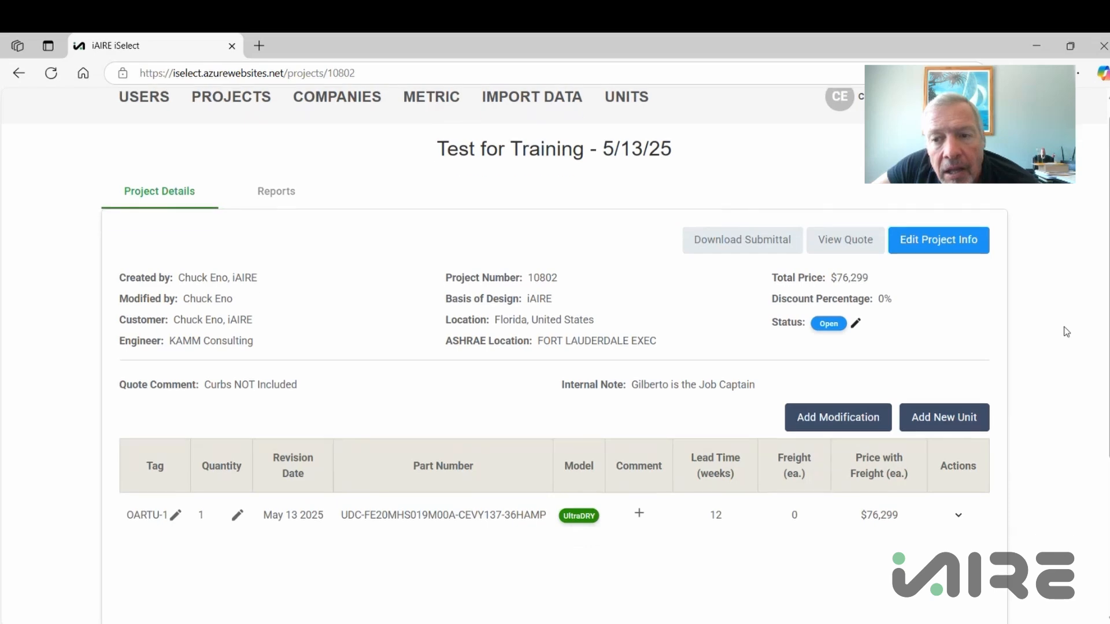
scroll(1063, 334, "up", 5)
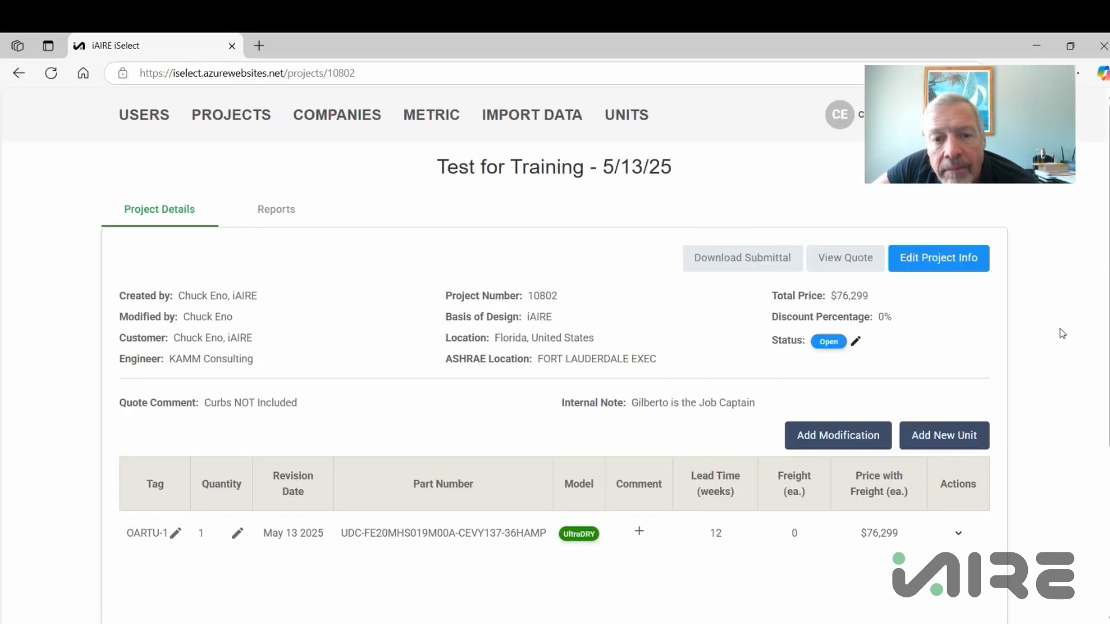